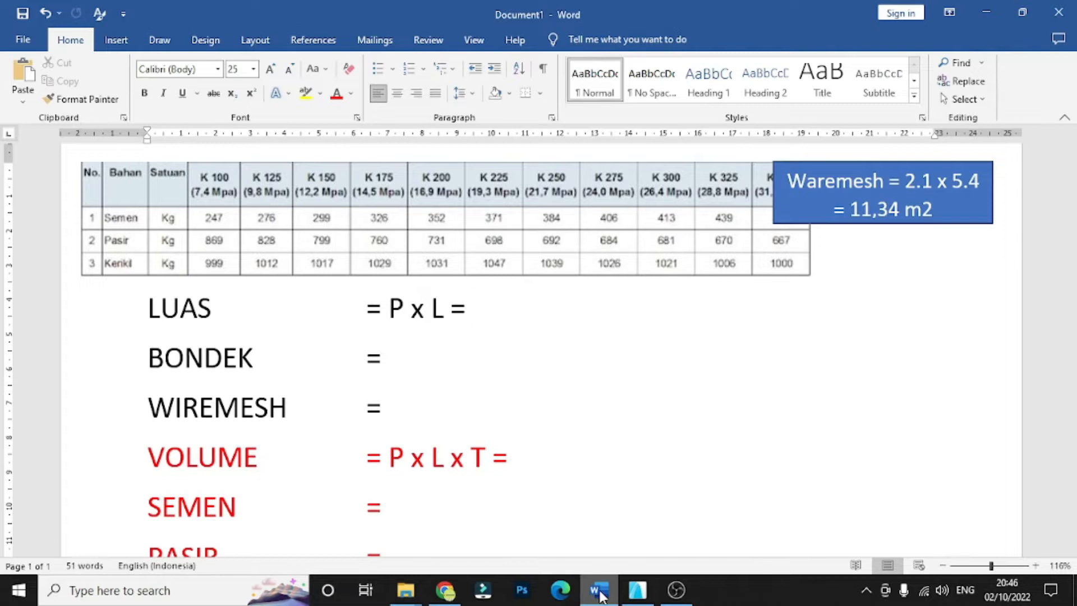
- Switch to ArchiCAD and examine the floor slab's length and width dimensions in the 3D-01 Perspective document
left_click(637, 589)
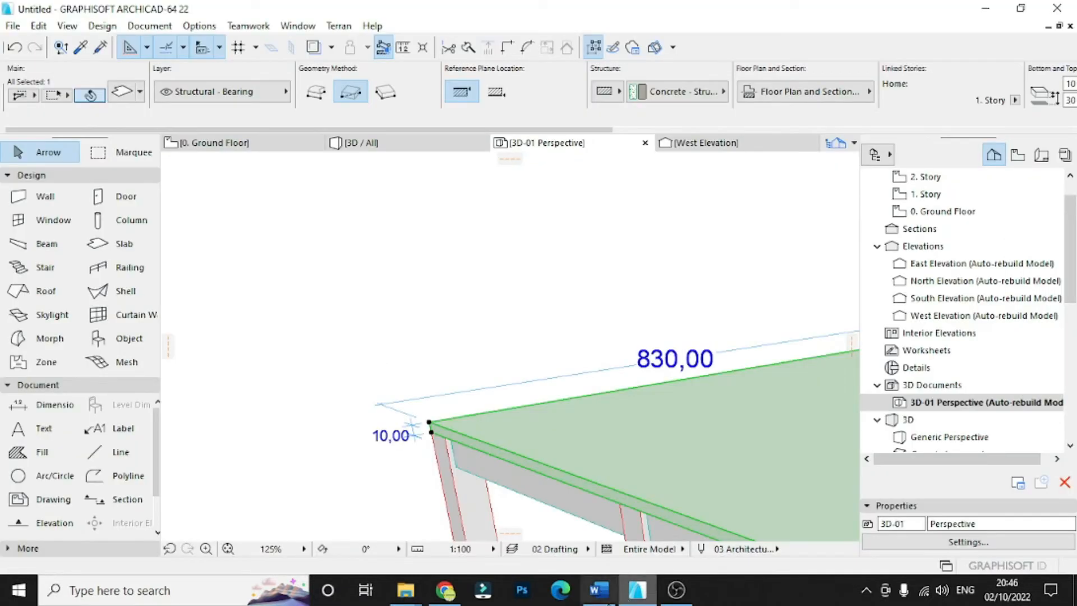
left_click(424, 369)
scroll(432, 404, "up", 5)
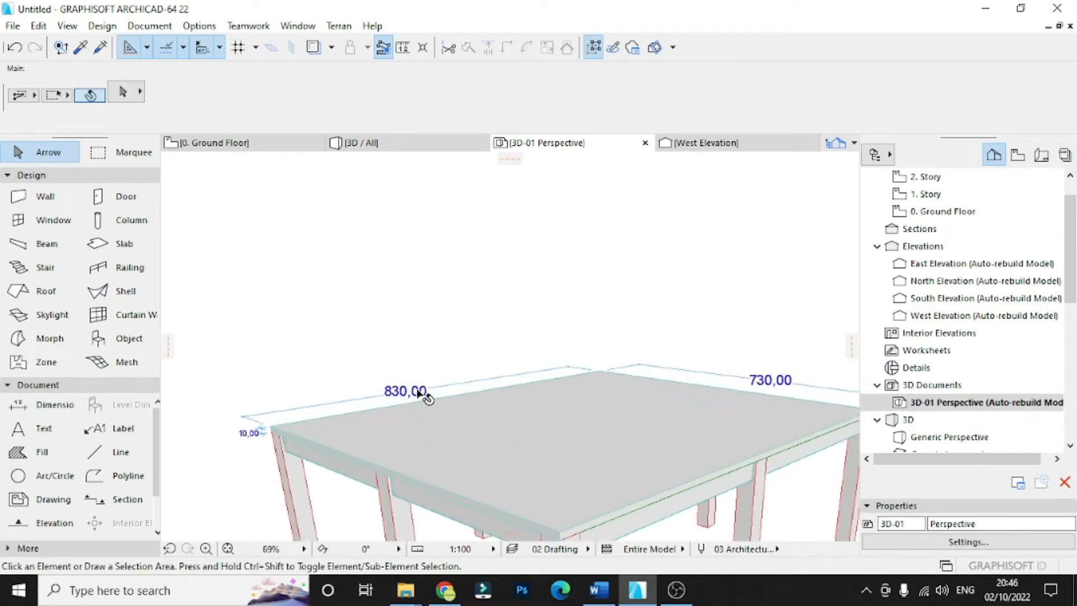
scroll(368, 400, "down", 3)
scroll(367, 399, "up", 1)
scroll(253, 430, "up", 1)
scroll(337, 398, "down", 2)
scroll(365, 401, "up", 2)
scroll(348, 415, "down", 2)
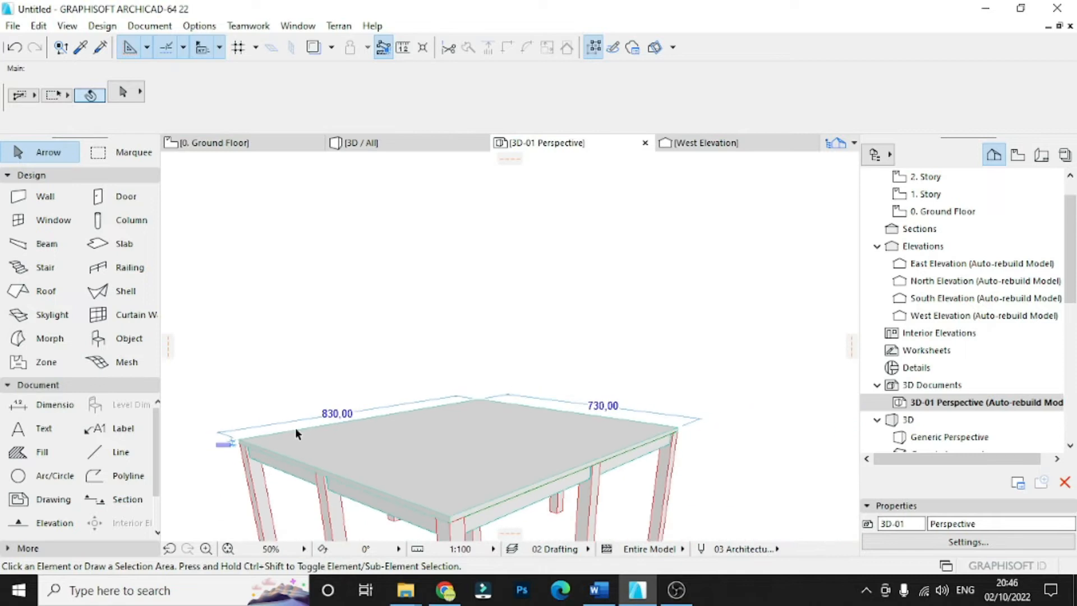
scroll(328, 428, "up", 2)
scroll(337, 429, "down", 4)
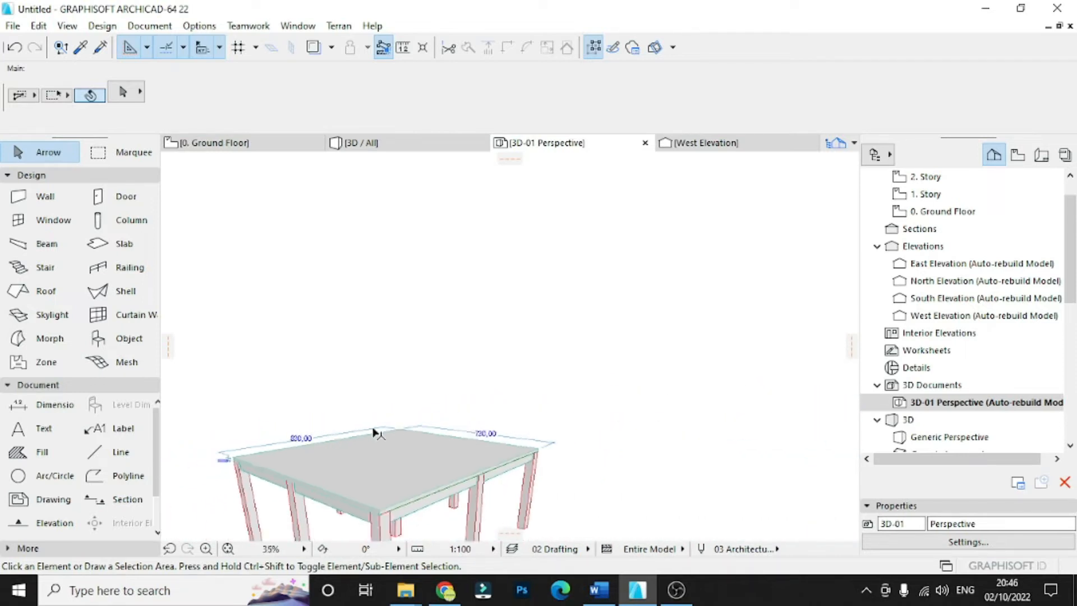
scroll(373, 433, "up", 3)
scroll(471, 446, "up", 3)
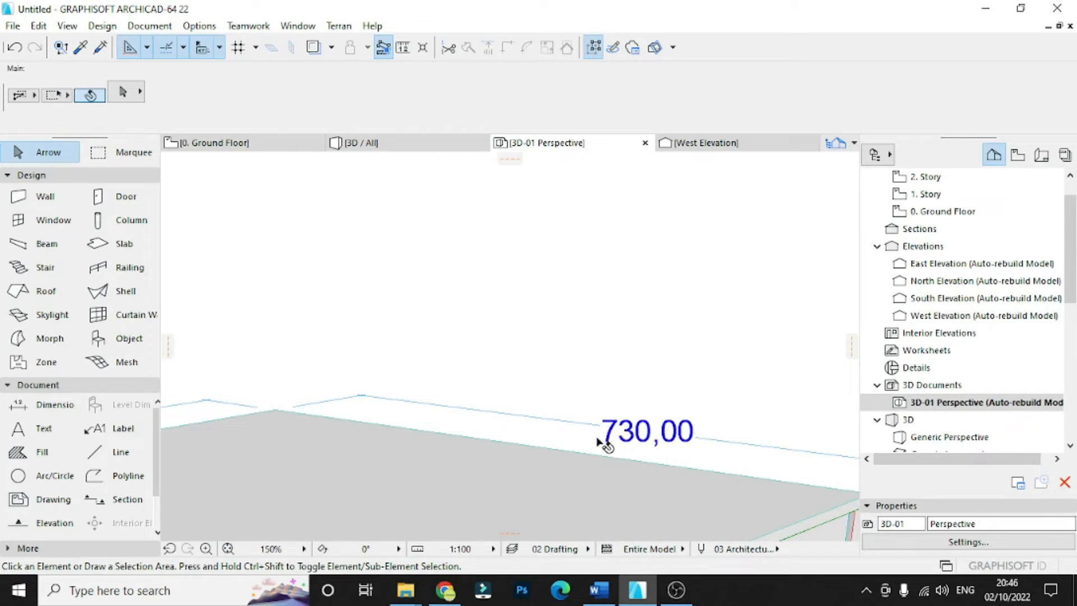
scroll(606, 440, "down", 8)
scroll(312, 449, "up", 8)
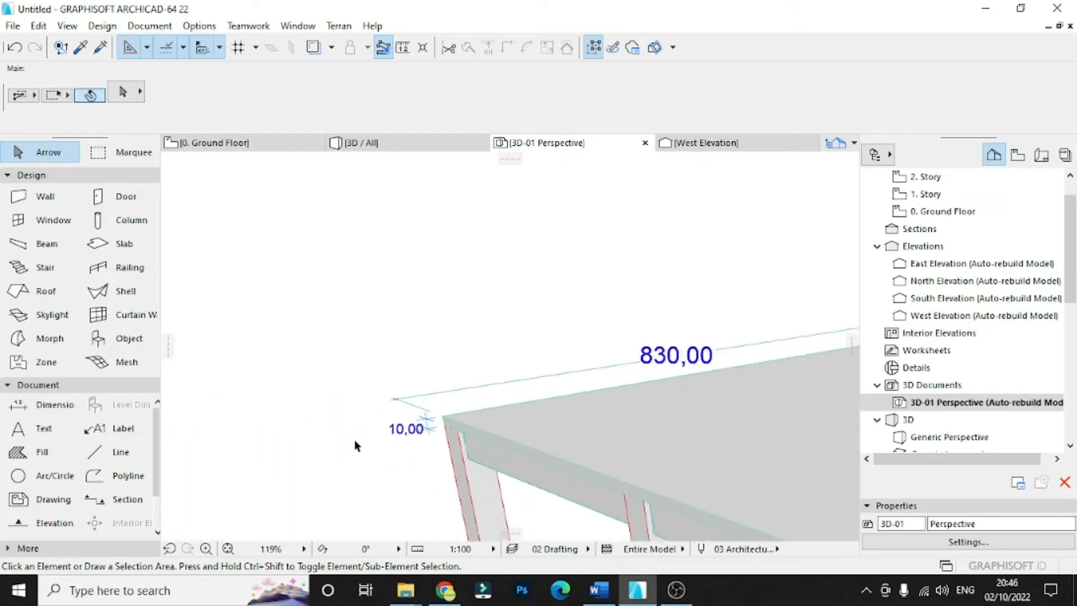
- Examine the slab's thickness dimension at its corner and inspect the whole structure in the 3D / All view
left_click(566, 432)
scroll(460, 427, "up", 3)
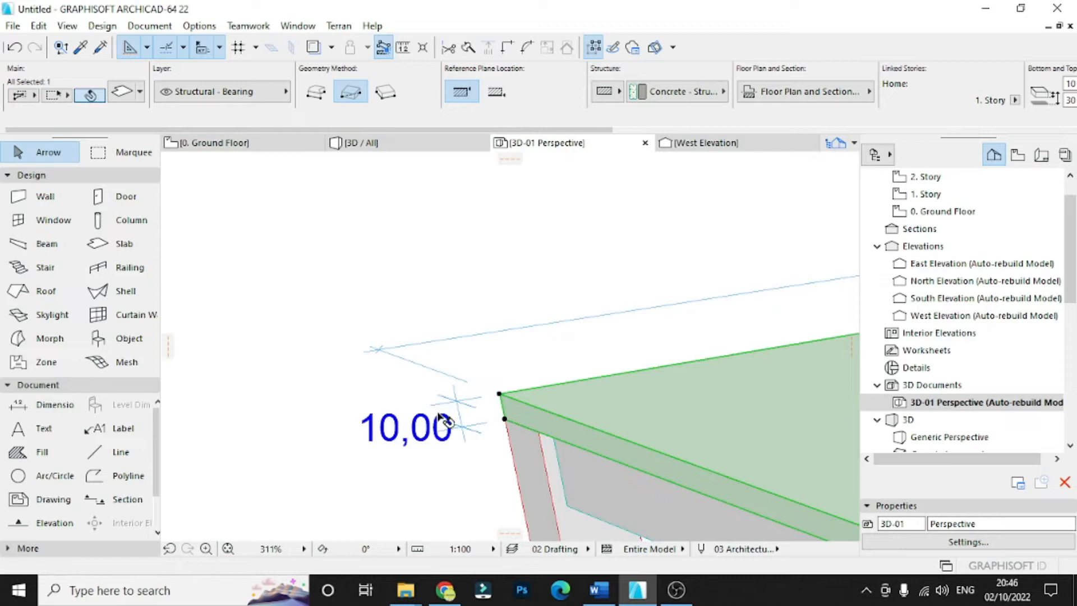
left_click(432, 476)
scroll(365, 453, "up", 4)
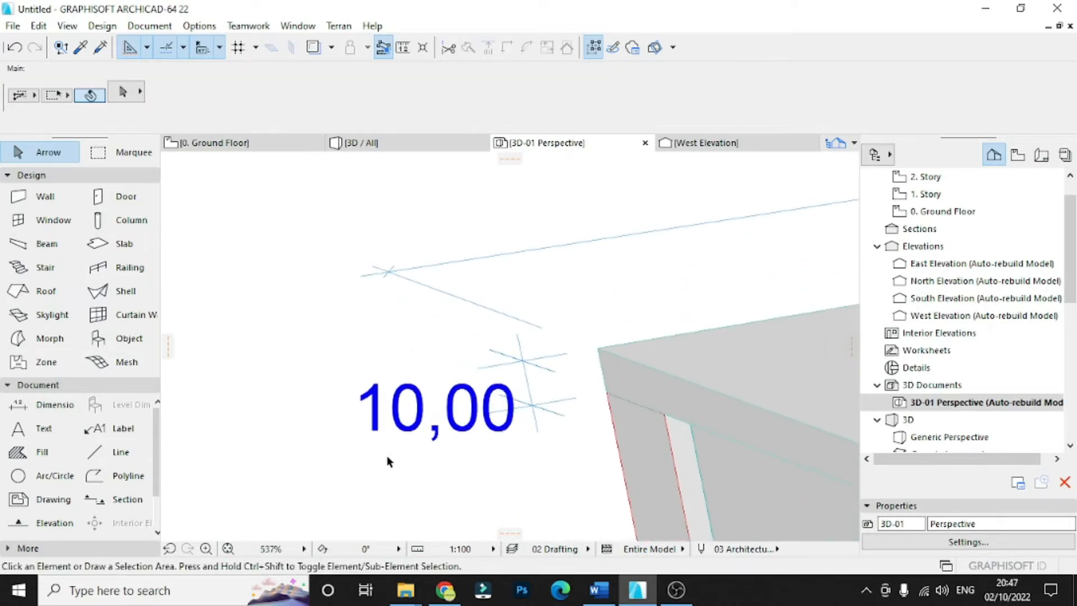
scroll(365, 438, "down", 10)
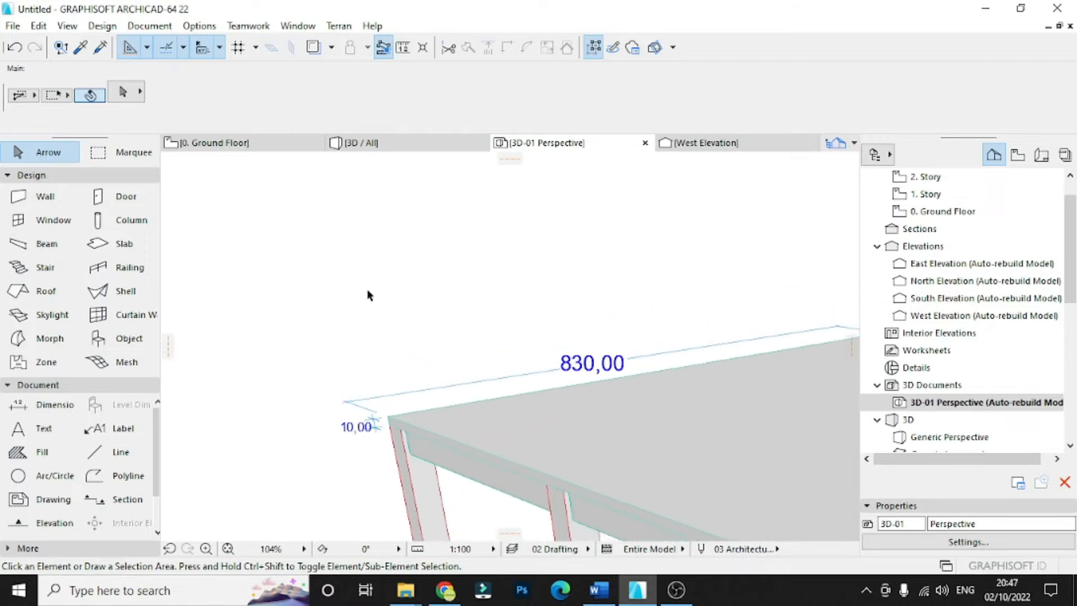
left_click(412, 142)
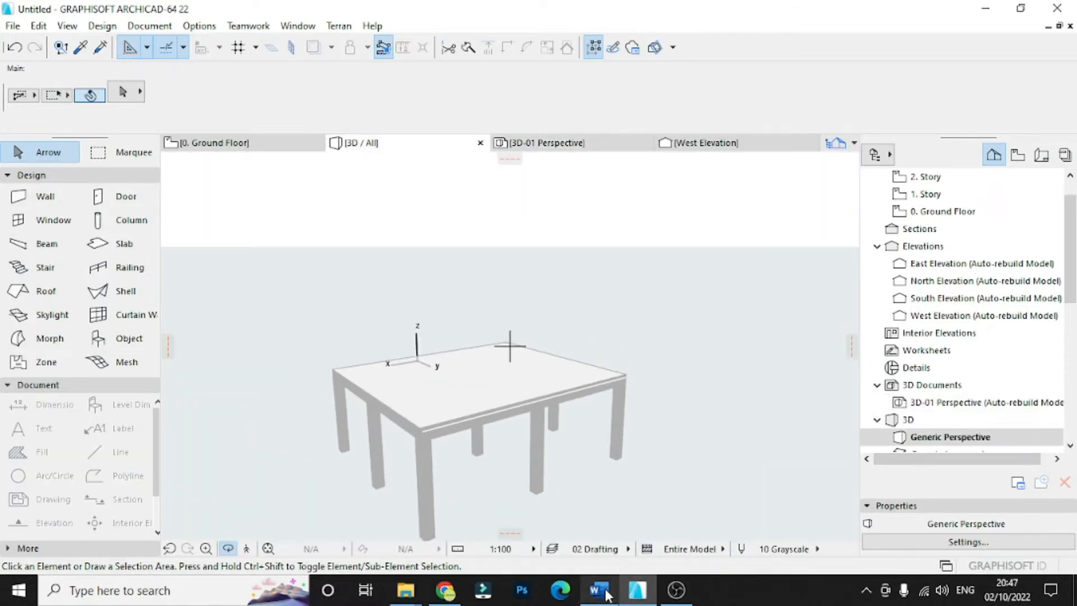
left_click_drag(343, 465, 386, 463)
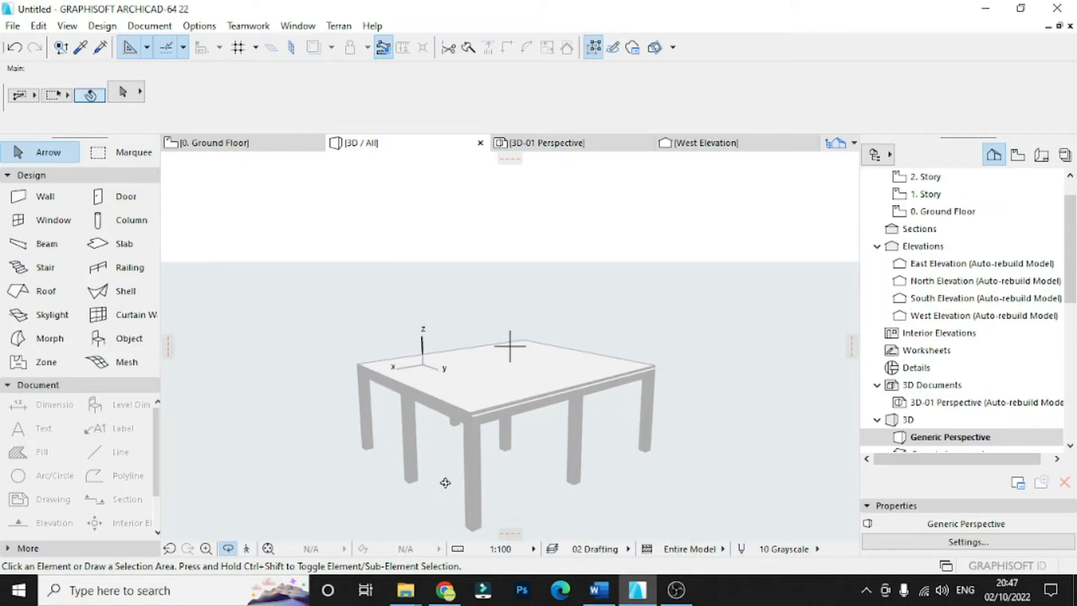
- Switch to Word and review the BONDEK and WIREMESH rows, returning the cursor to the end of the LUAS formula
left_click(599, 590)
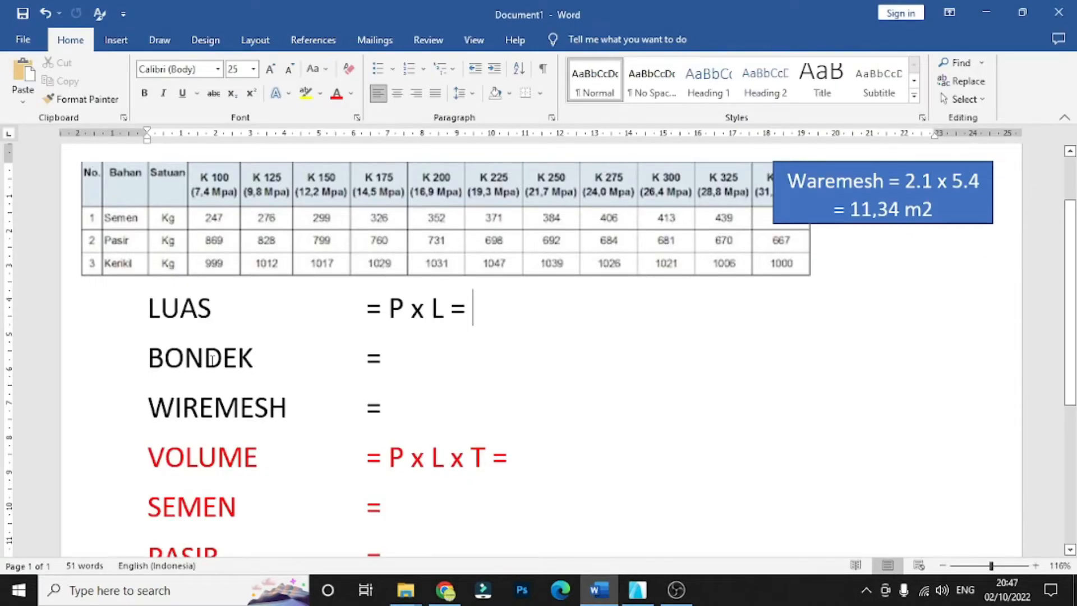
left_click_drag(273, 361, 147, 361)
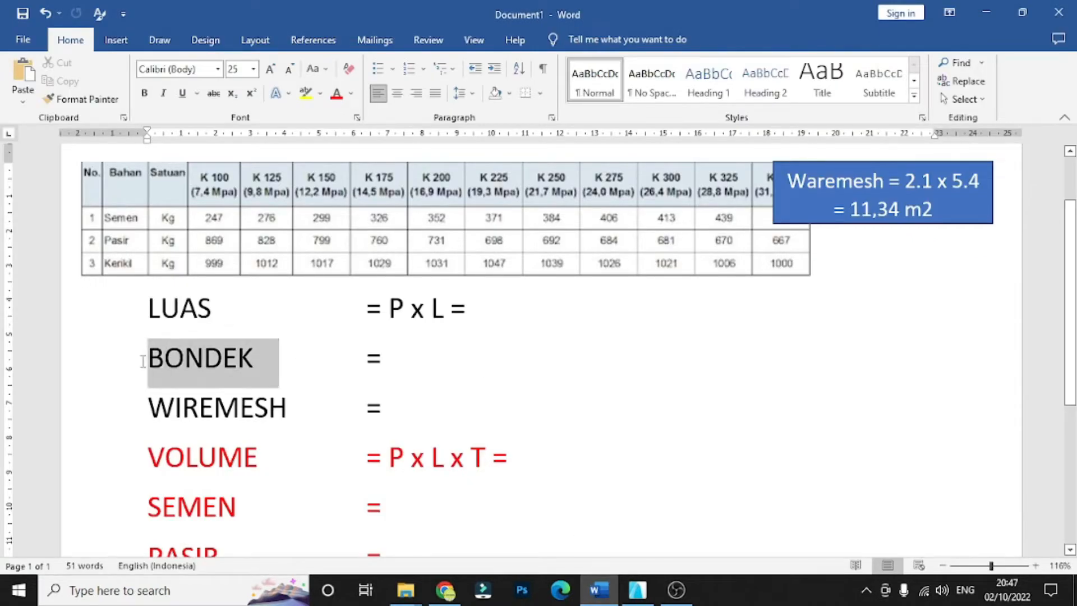
left_click(440, 374)
left_click_drag(316, 405, 96, 405)
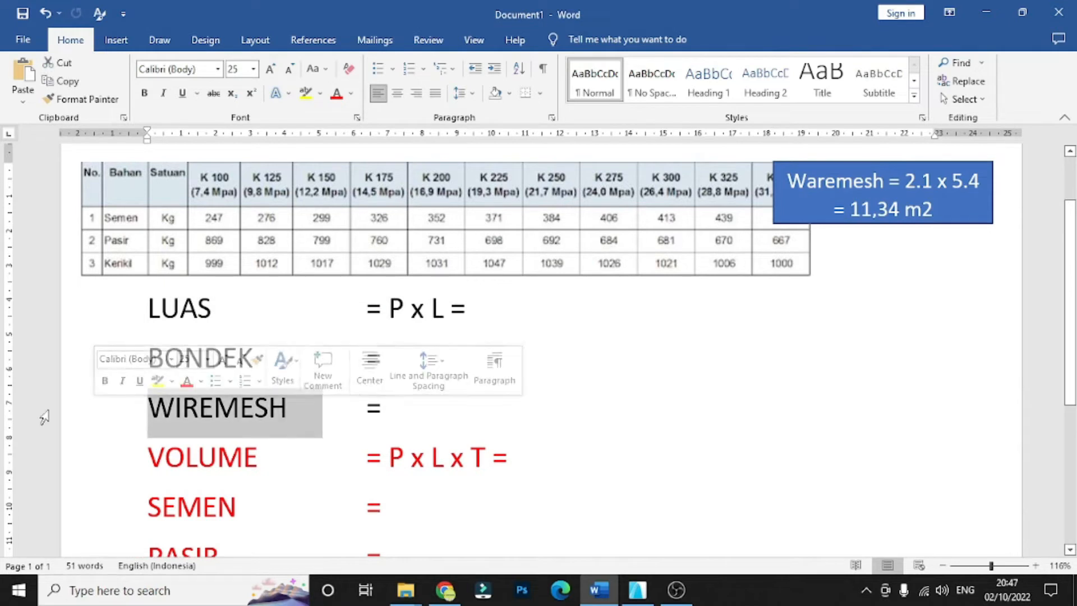
left_click(486, 300)
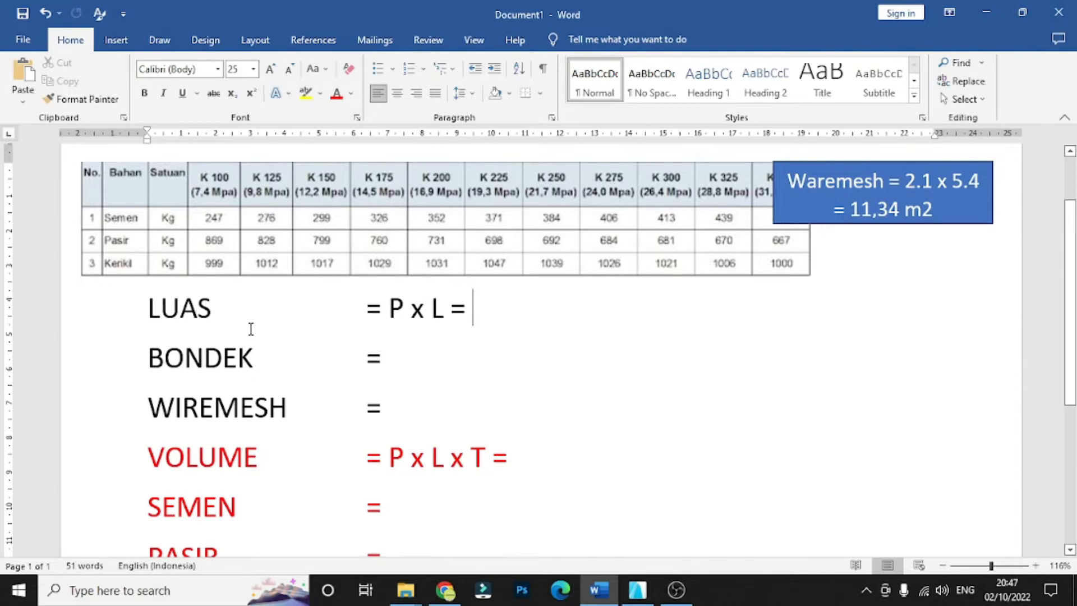
- Switch to ArchiCAD and read the slab's length and width in the 3D-01 Perspective document for the area calculation
mouse_move(637, 590)
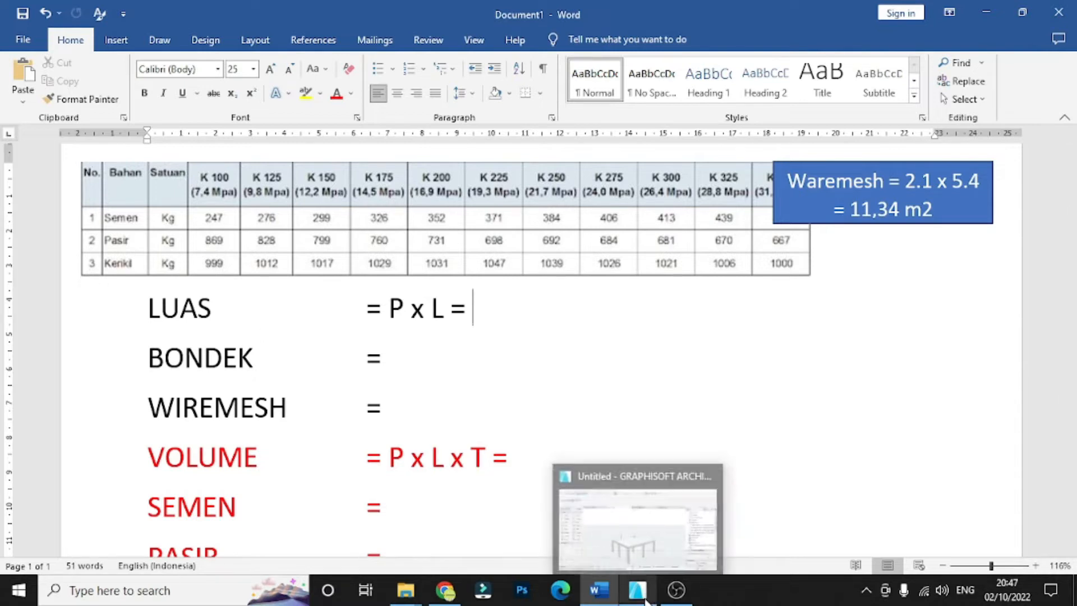
left_click(649, 440)
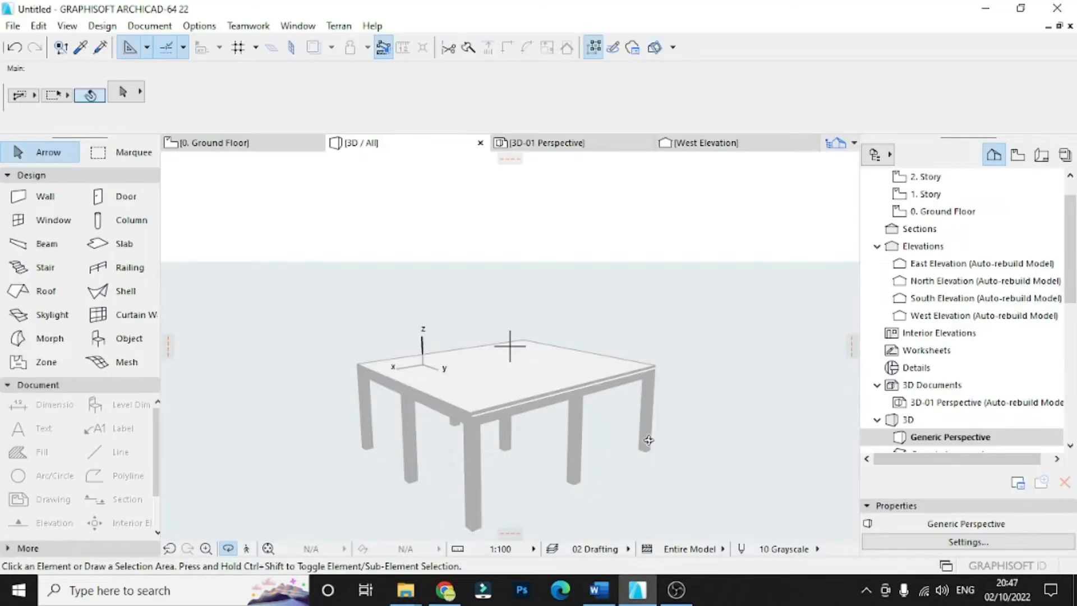
left_click(576, 144)
scroll(312, 428, "down", 5)
scroll(375, 401, "up", 4)
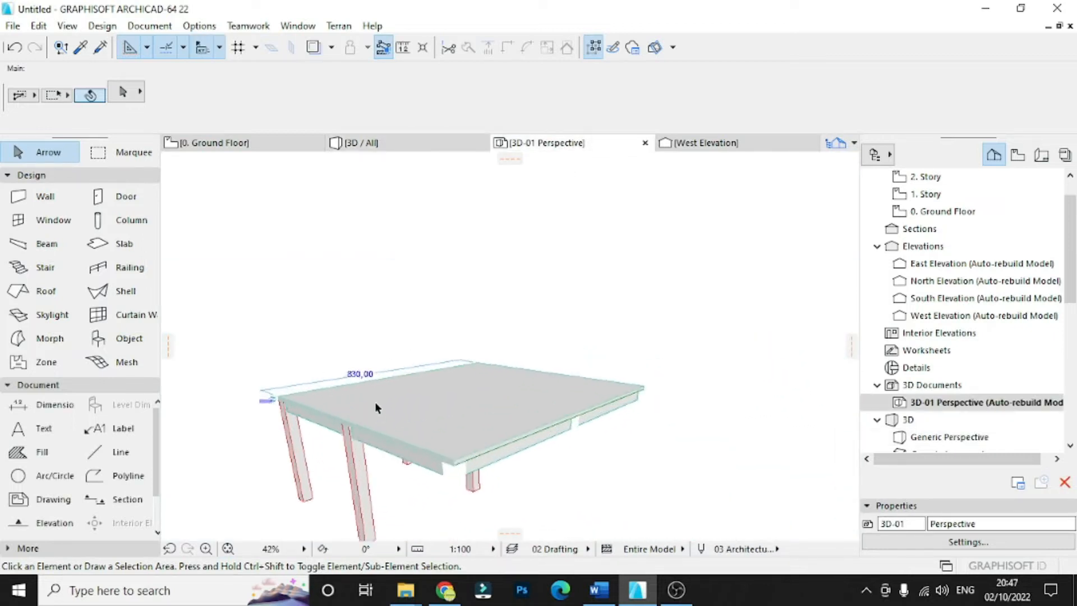
scroll(359, 382, "down", 3)
scroll(348, 382, "up", 3)
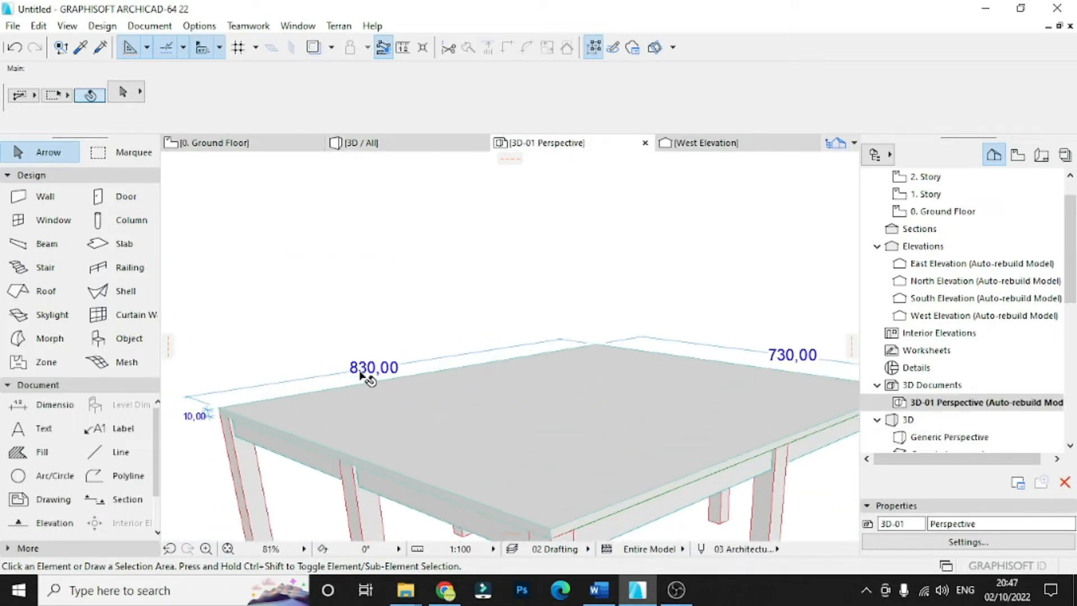
scroll(385, 371, "down", 3)
scroll(563, 371, "up", 4)
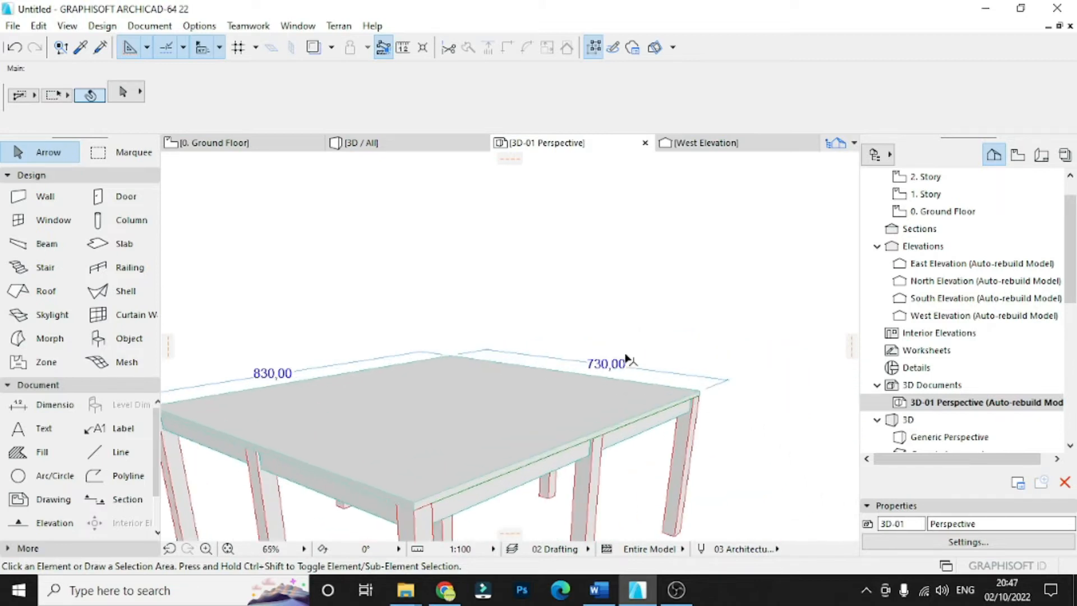
scroll(564, 370, "up", 3)
scroll(567, 410, "down", 3)
scroll(571, 413, "down", 4)
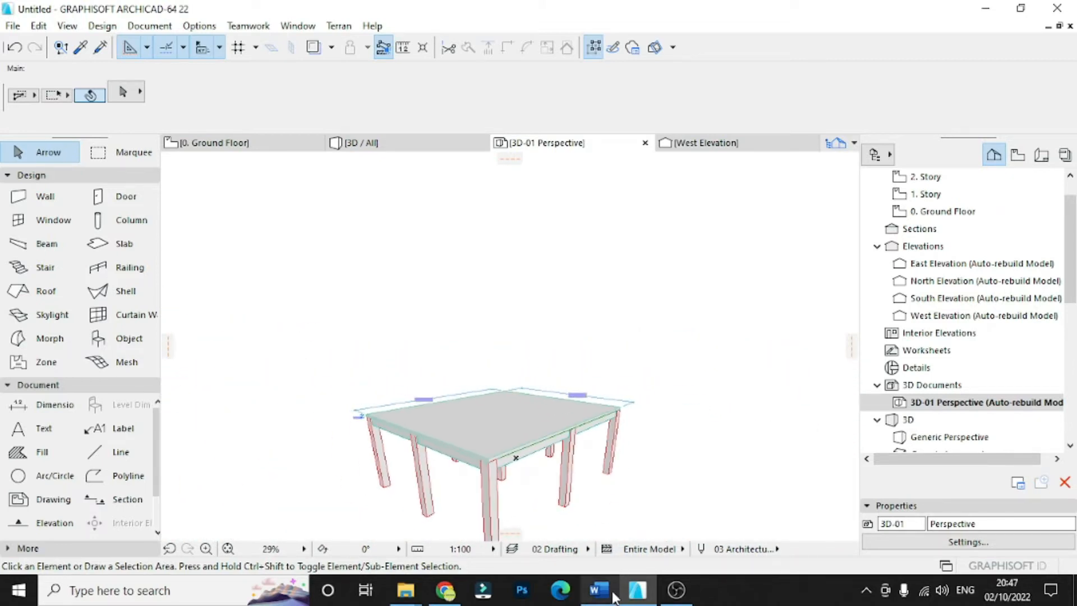
- Switch to Word and complete the LUAS formula with "8.30 x 7.30 = 60.59 m2"
left_click(605, 595)
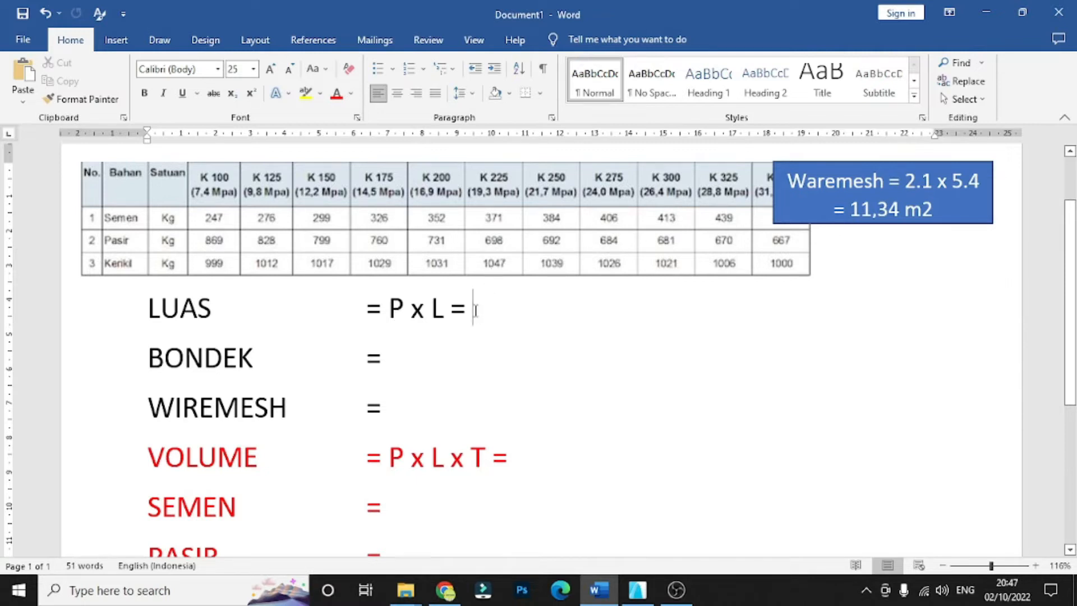
type("8.3")
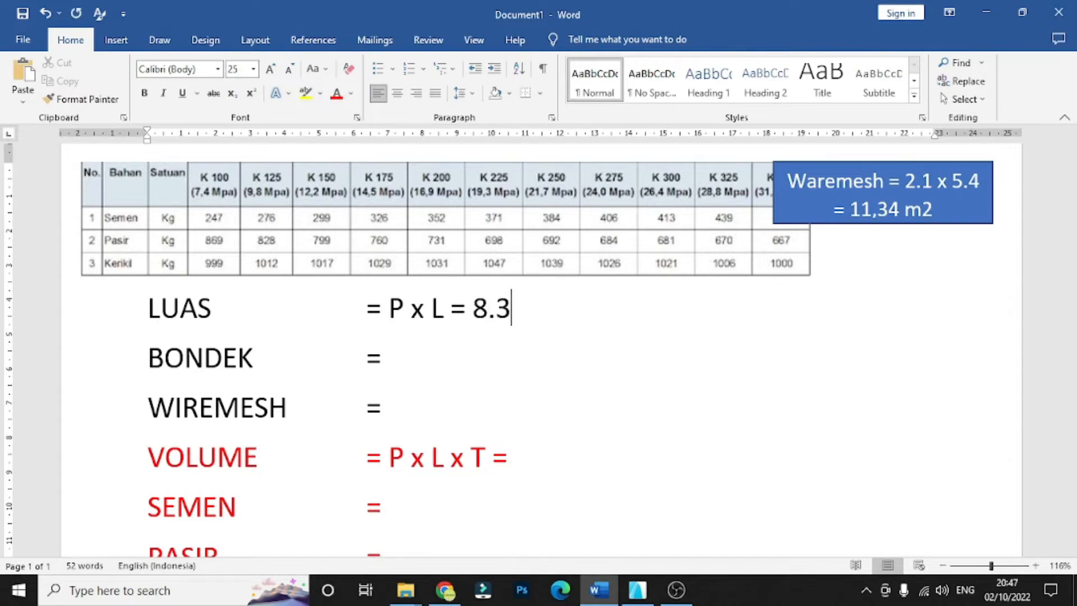
type("0 x 7.30 ")
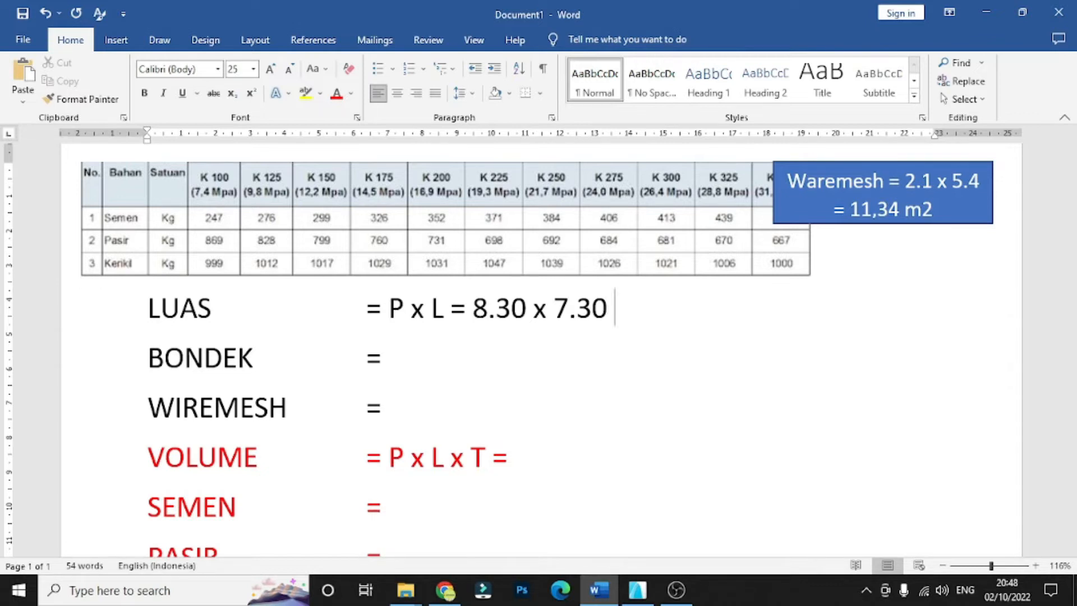
type("=60")
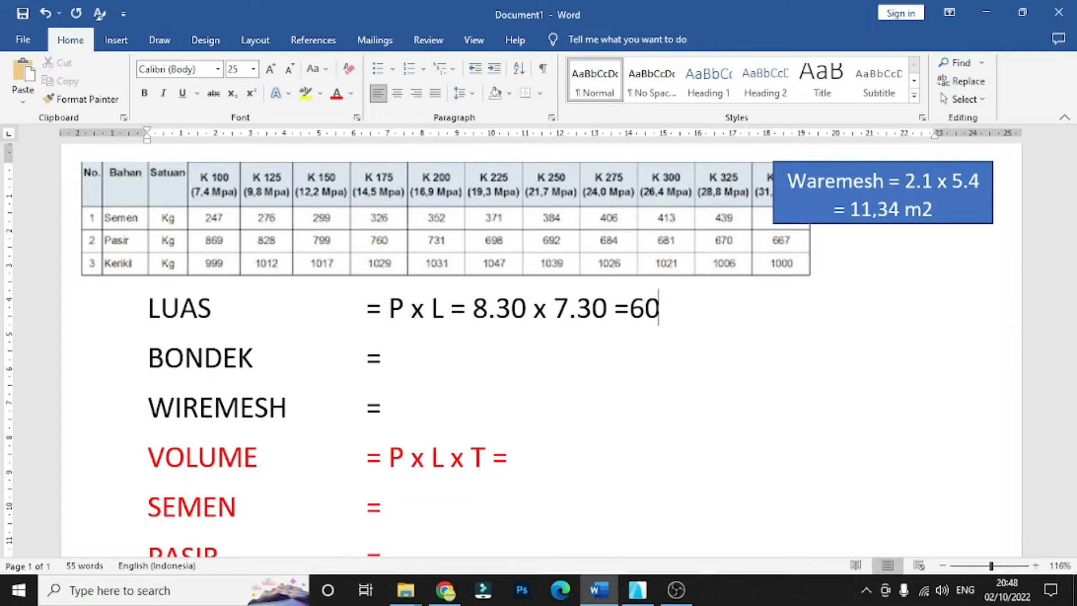
key("BackSpace")
key("BackSpace")
type("6")
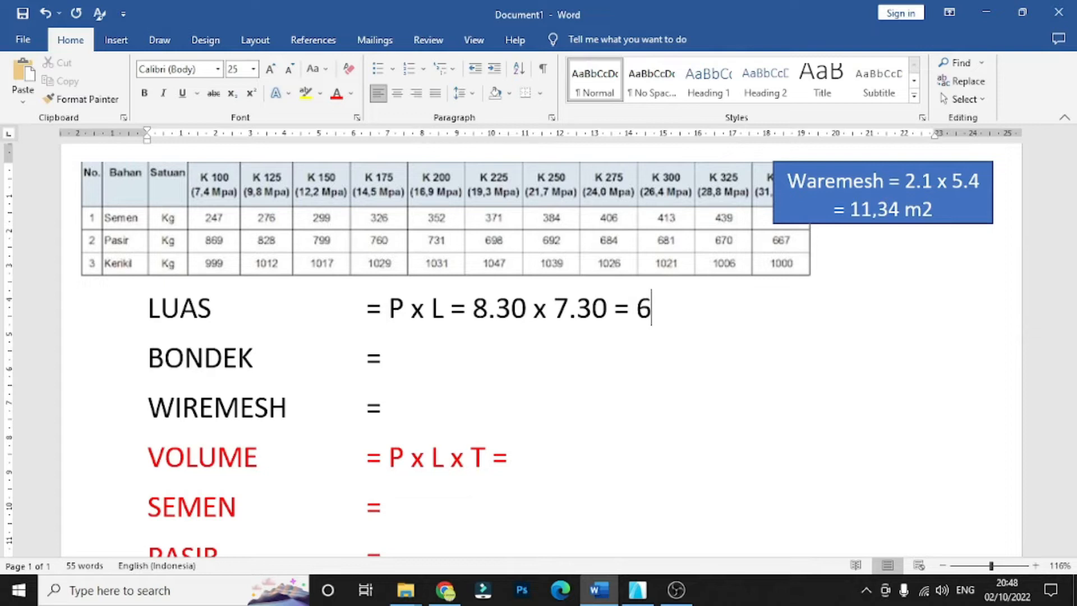
type("0.5")
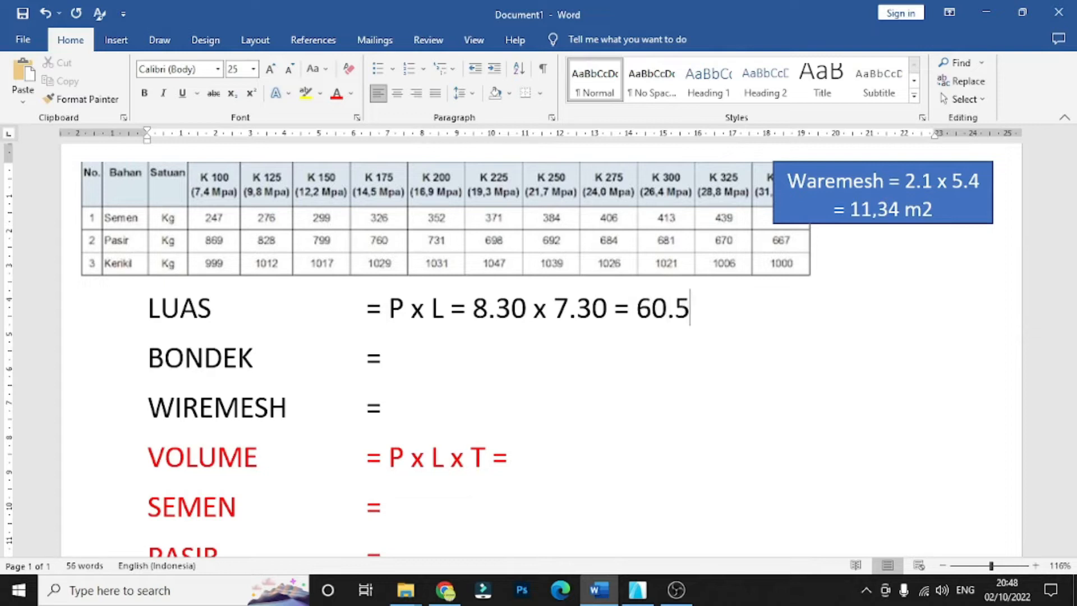
type("9 m")
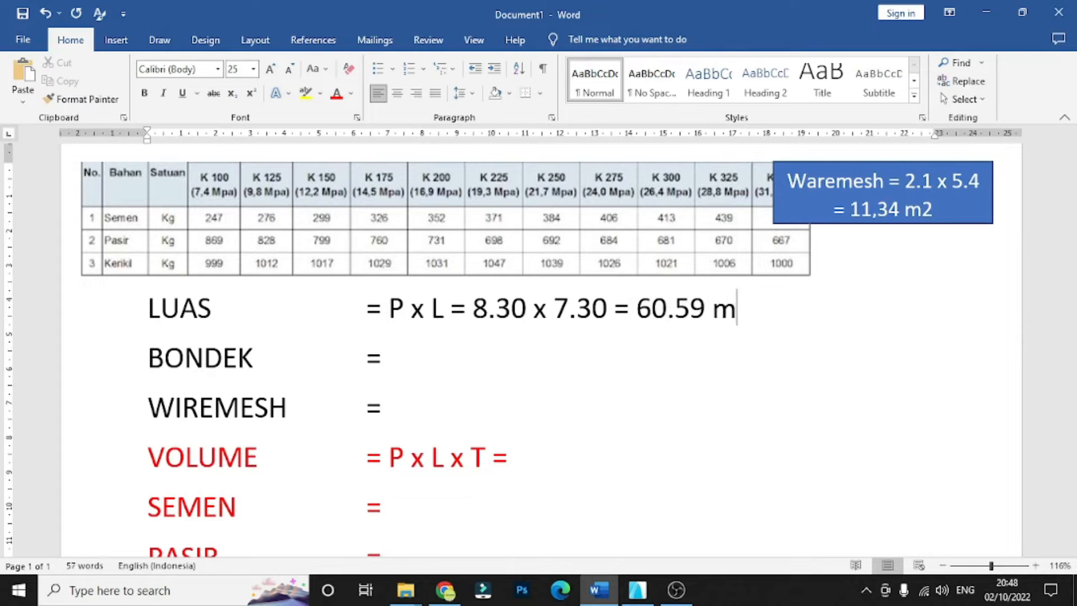
type("2")
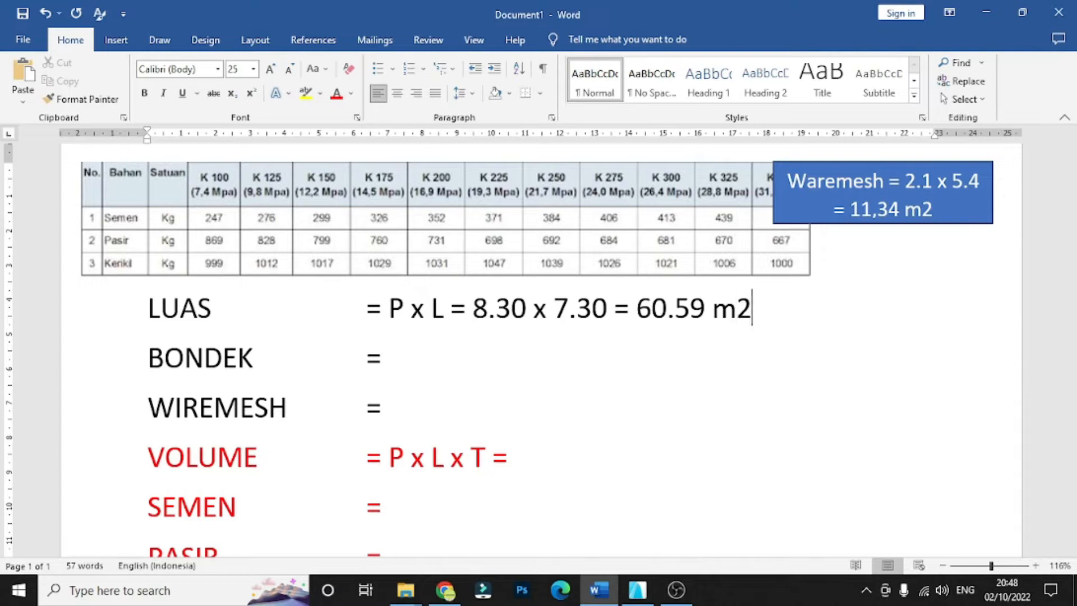
- Switch to ArchiCAD and select the floor slab to inspect the area it covers
left_click(640, 589)
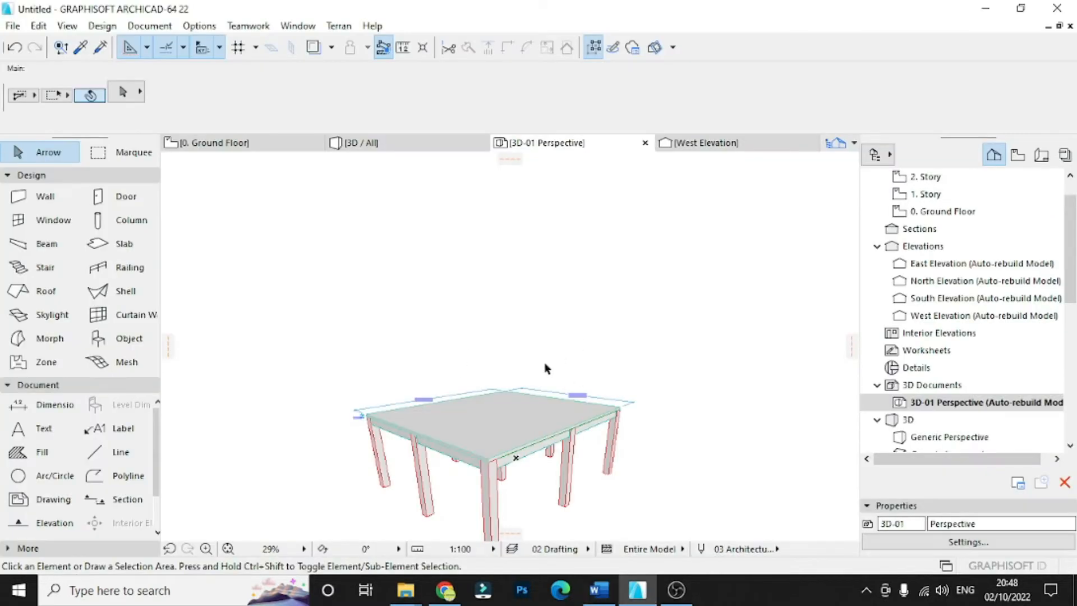
left_click(465, 425)
scroll(465, 425, "up", 3)
key("Escape")
left_click(426, 424)
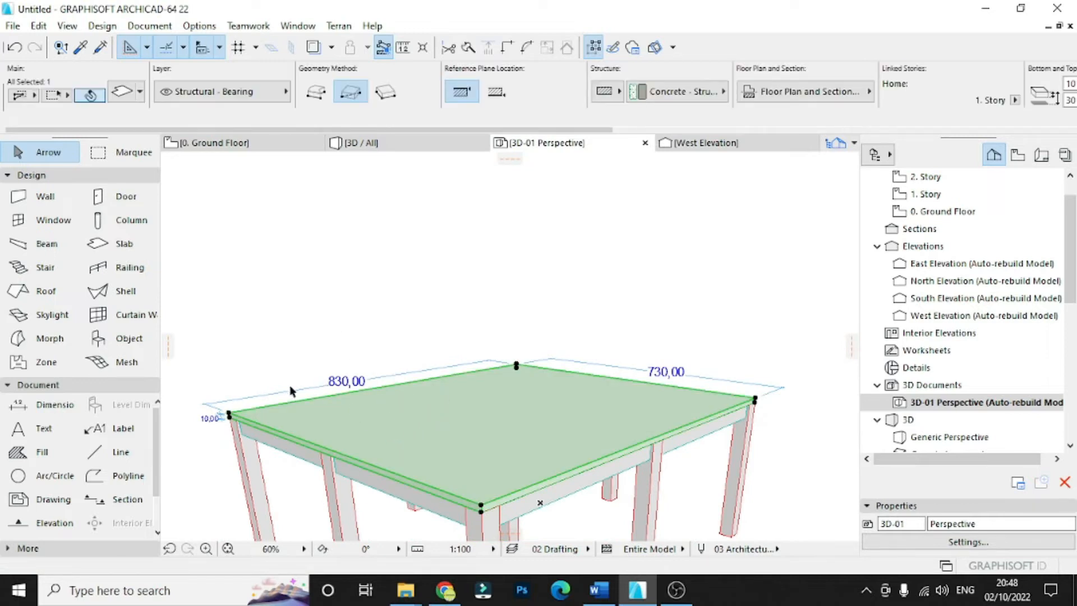
- Switch to Word and review the BONDEK row and the area per sheet in the Bondek text box above the table
left_click(599, 589)
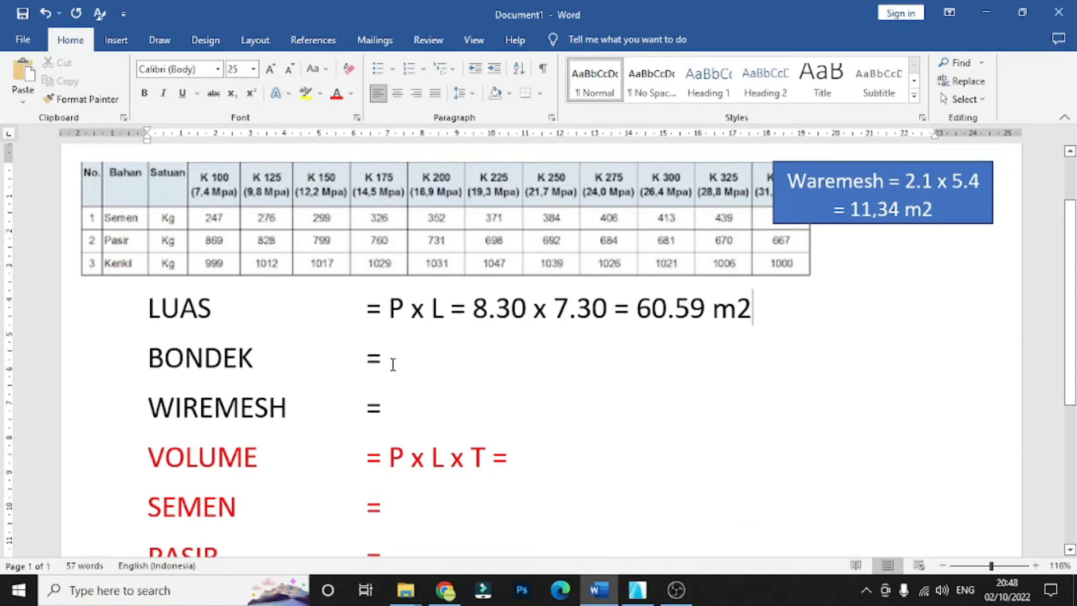
left_click_drag(303, 362, 185, 360)
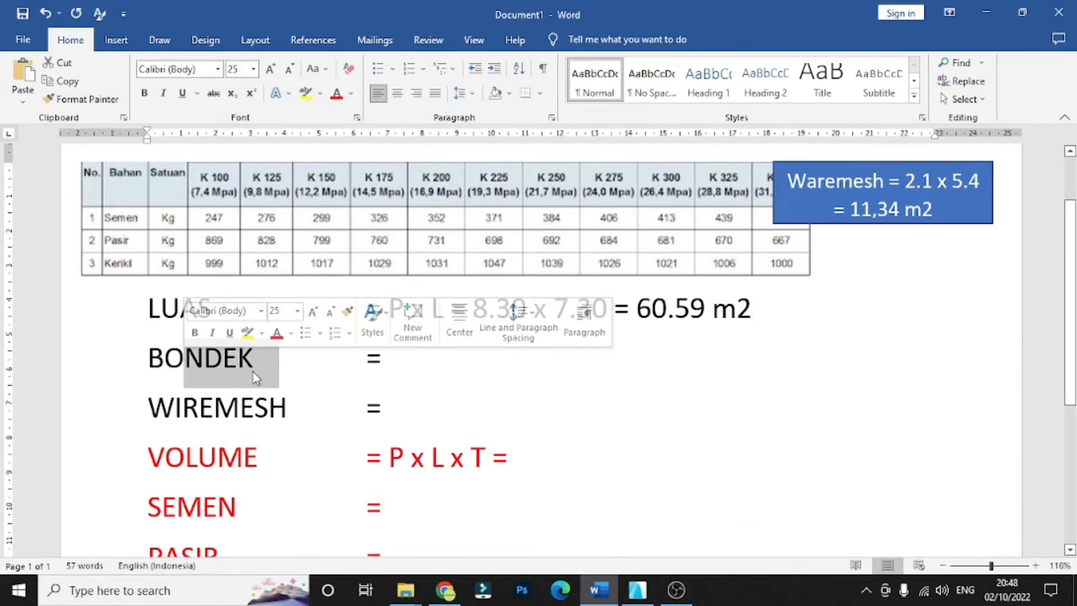
left_click(315, 365)
scroll(415, 387, "up", 2)
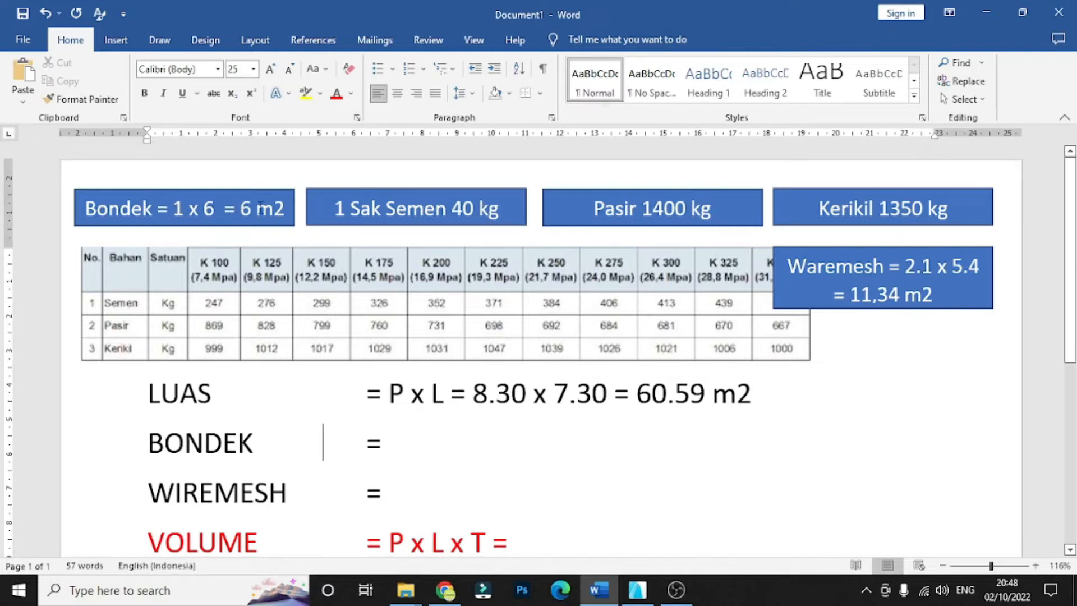
mouse_move(240, 209)
left_mouse_down()
mouse_move(284, 208)
mouse_move(255, 209)
mouse_move(273, 209)
left_mouse_up()
left_click(240, 183)
left_click(251, 179)
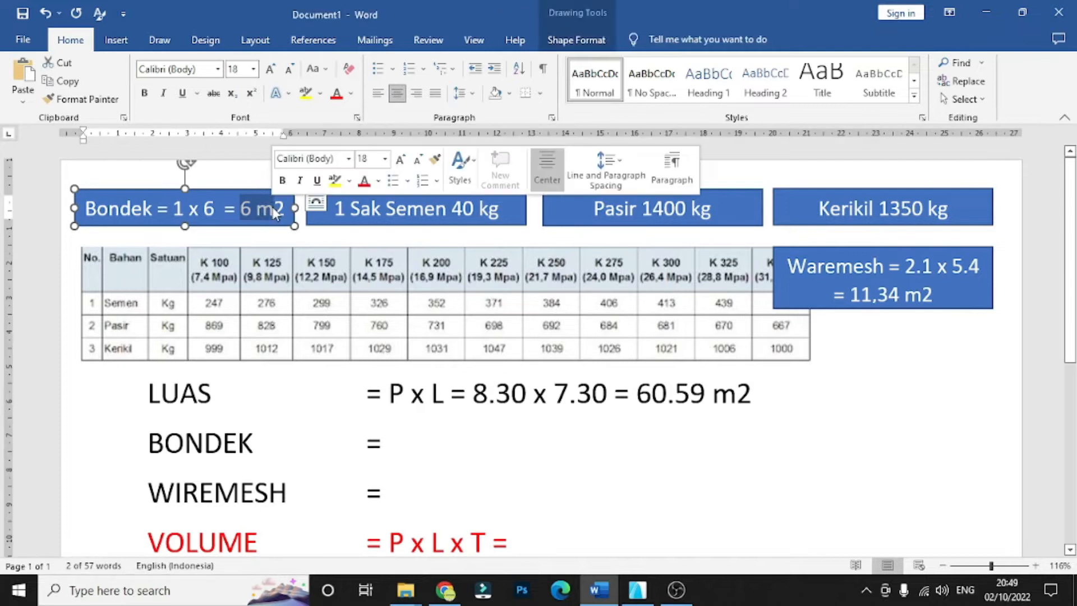
- Enter "60.59/6" in the BONDEK row, dividing the slab area from the LUAS row by the bondek sheet area
left_click(251, 178)
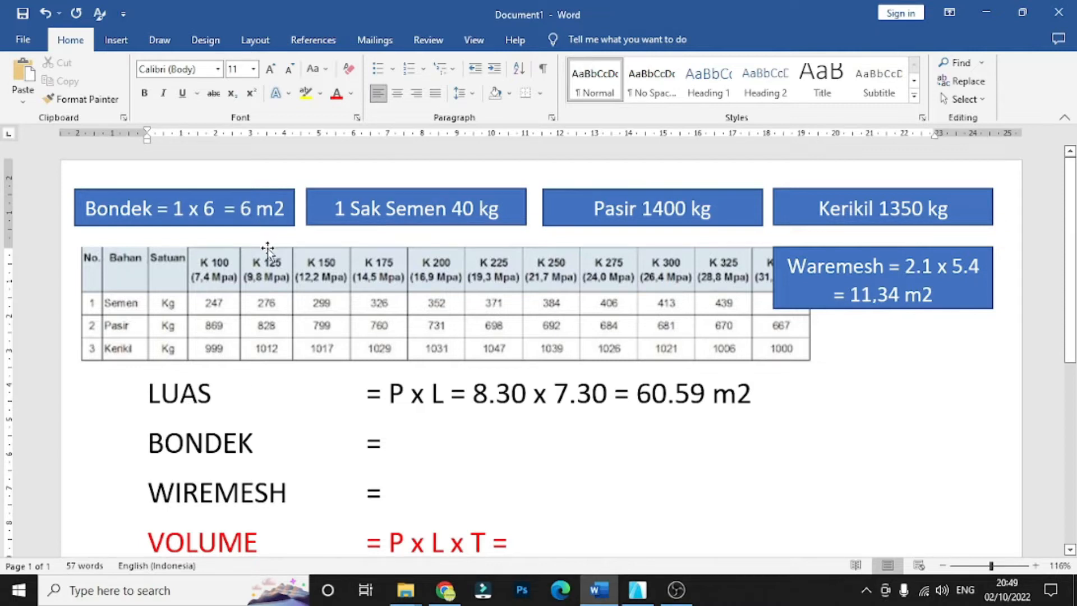
scroll(308, 315, "down", 1)
scroll(281, 360, "up", 1)
scroll(397, 364, "down", 3)
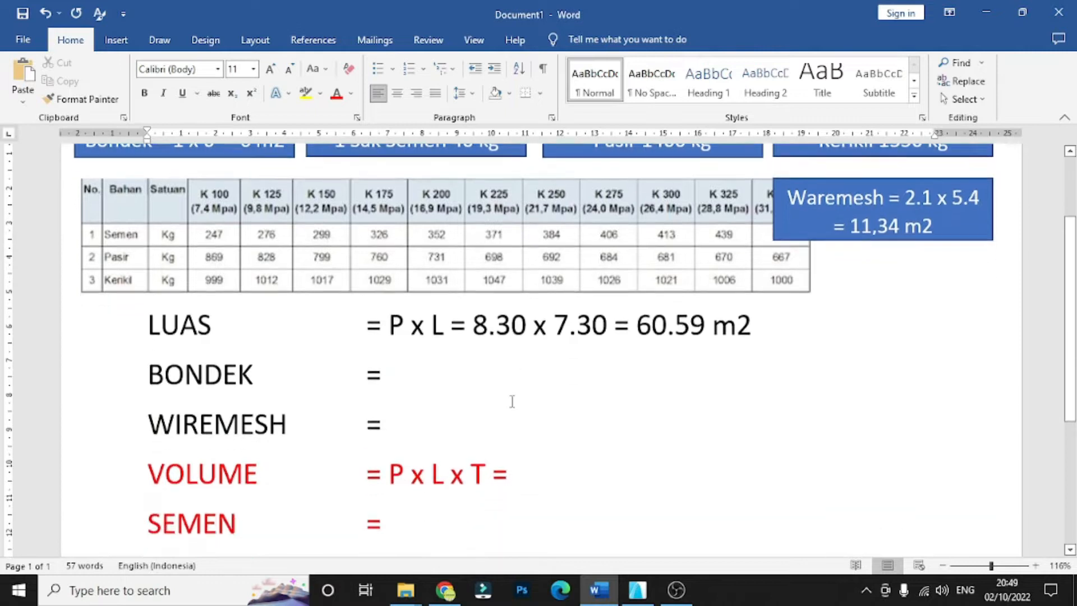
left_click(395, 308)
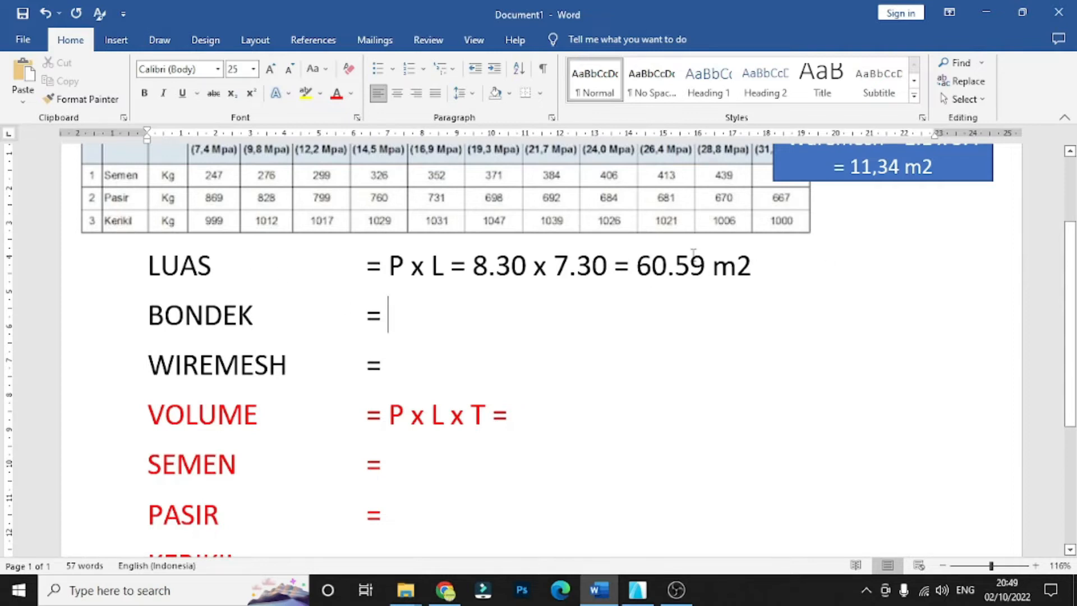
left_click_drag(725, 264, 640, 266)
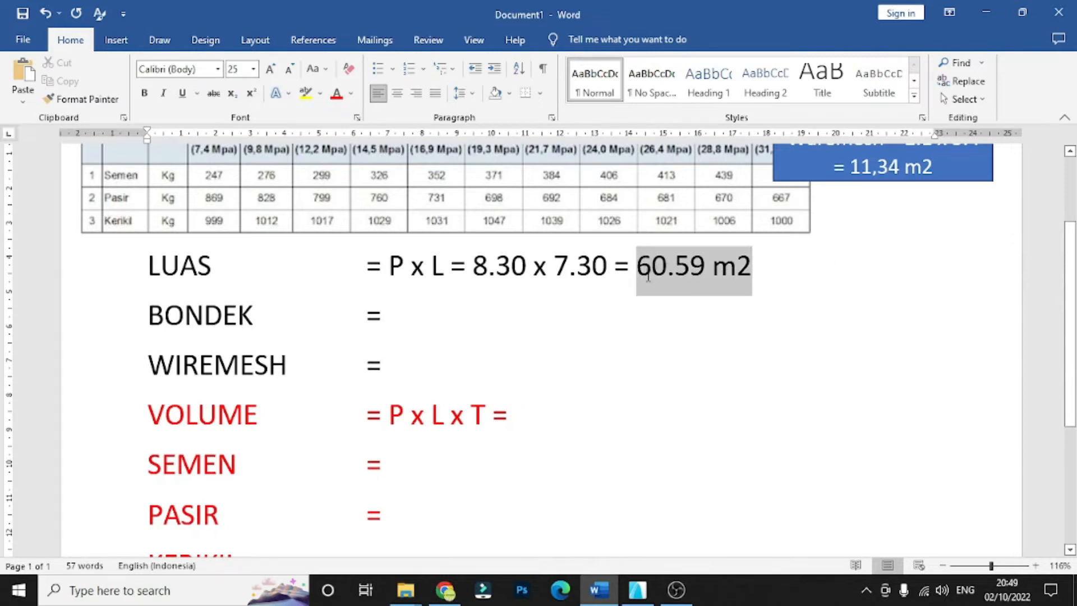
left_click(403, 313)
type("60")
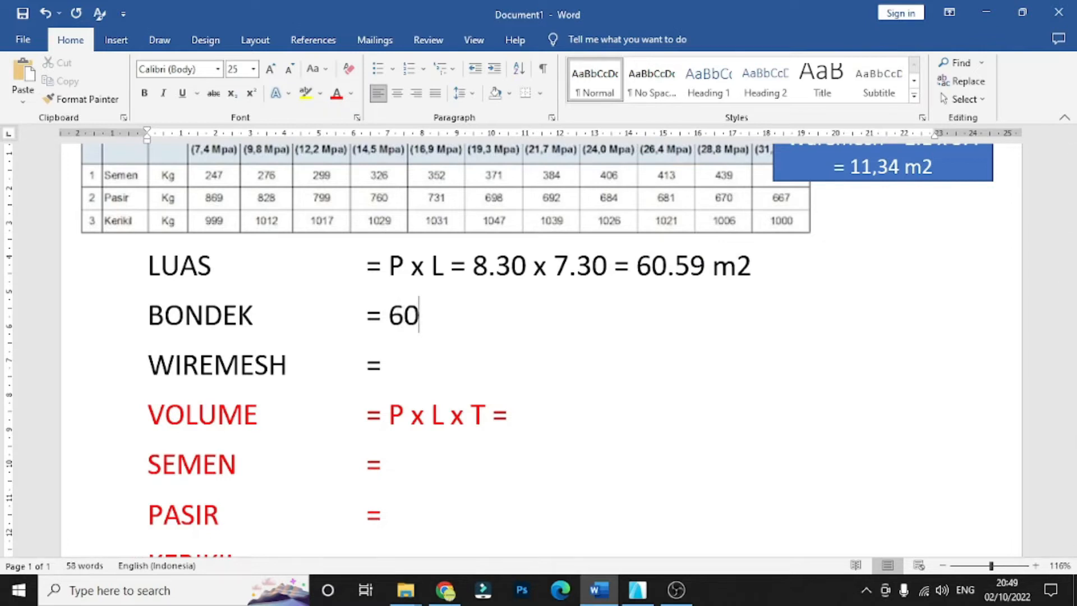
type(".59")
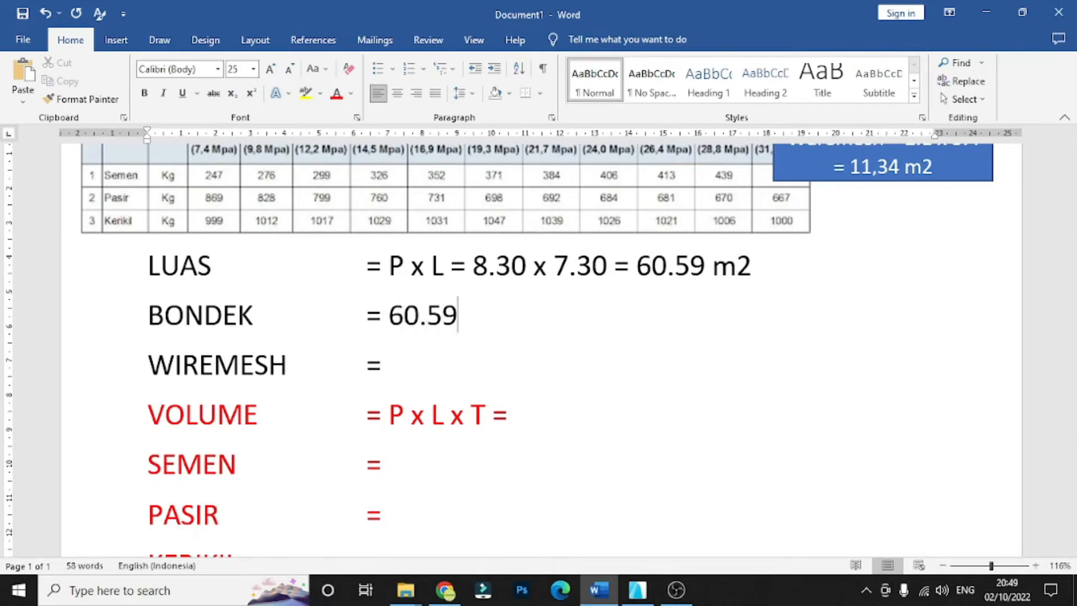
type("/")
type("6")
- Check the sheet area in the Bondek text box and complete the BONDEK calculation with "= 10.09 lembar"
scroll(258, 212, "up", 3)
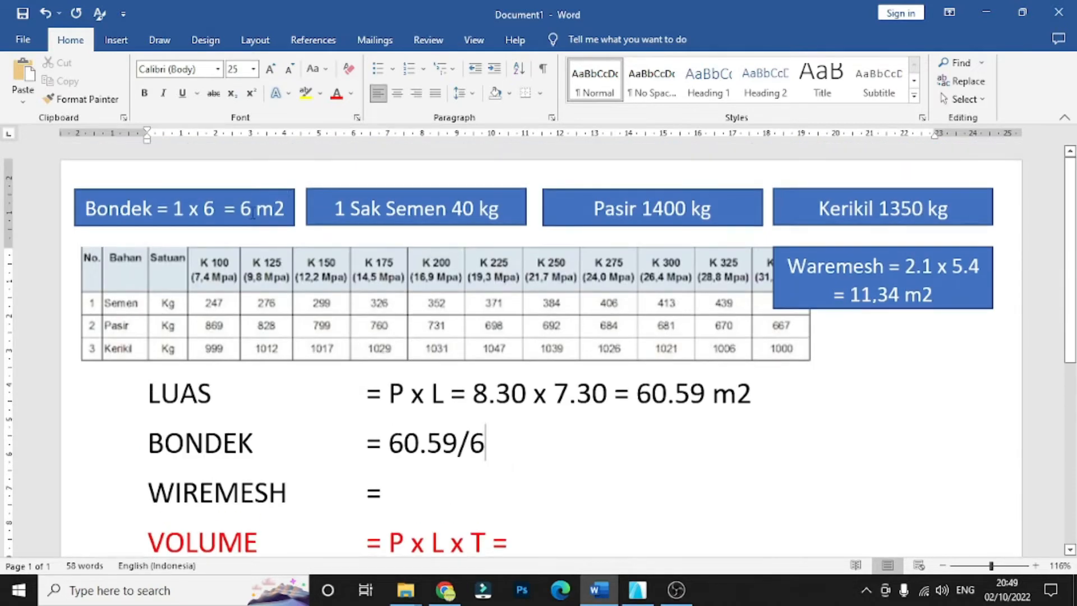
left_click_drag(240, 212, 281, 216)
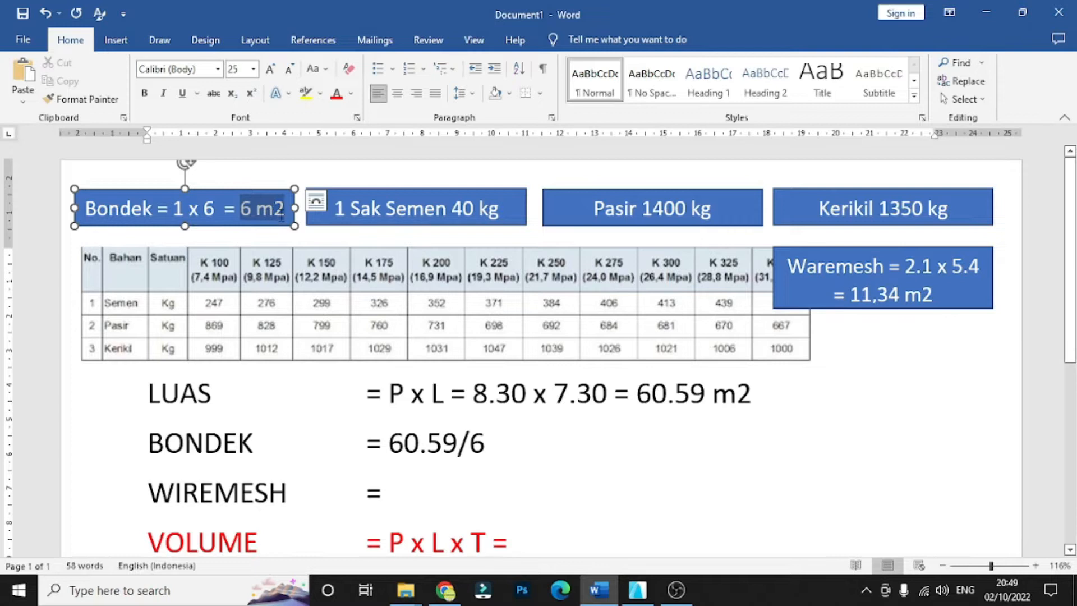
left_click(492, 443)
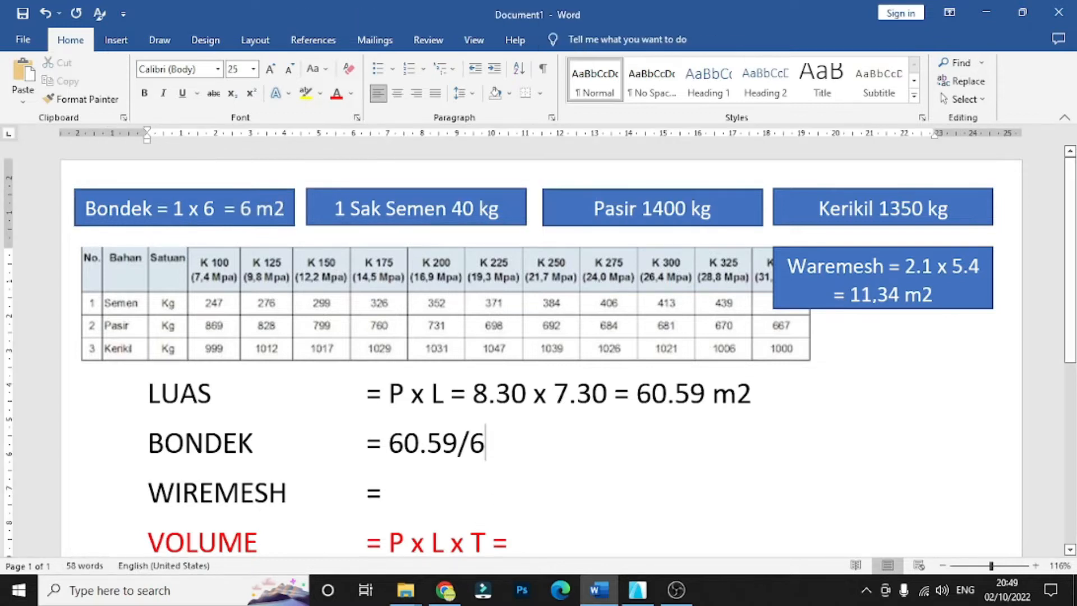
type("= ")
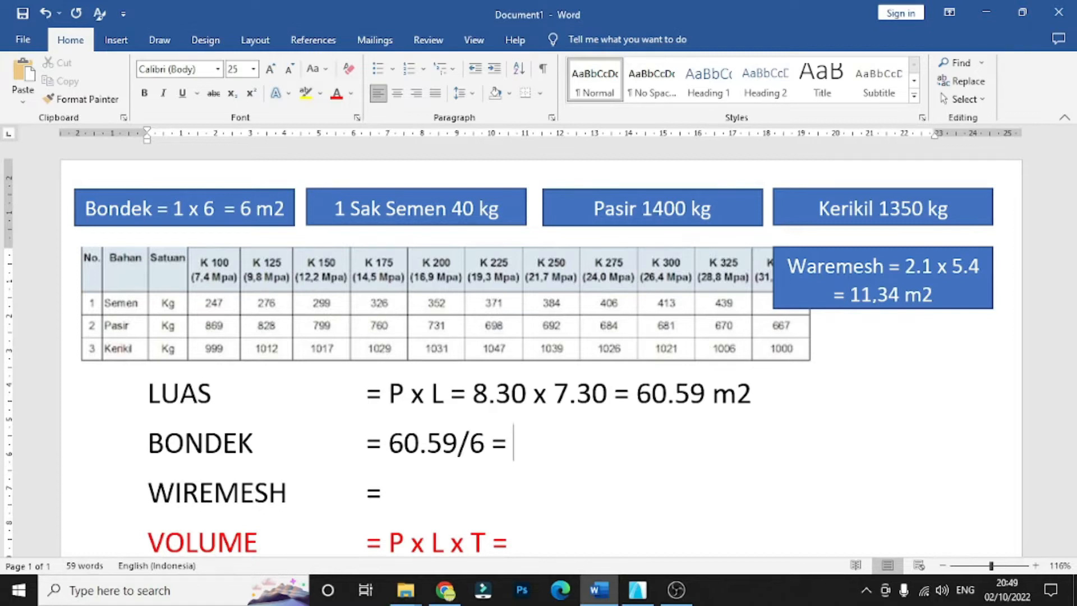
type("10.09 ")
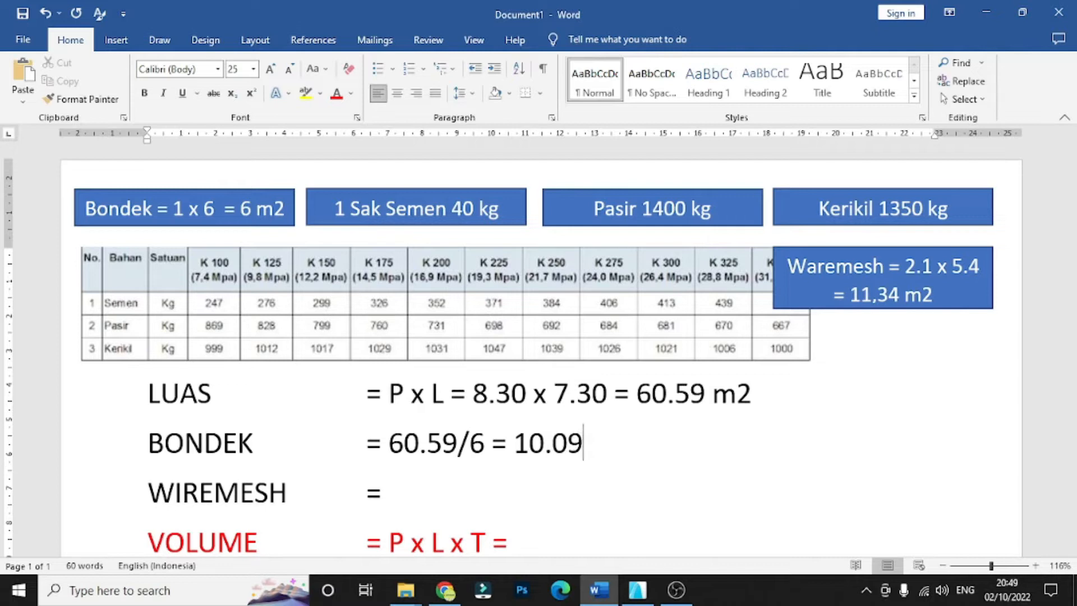
type("lembar")
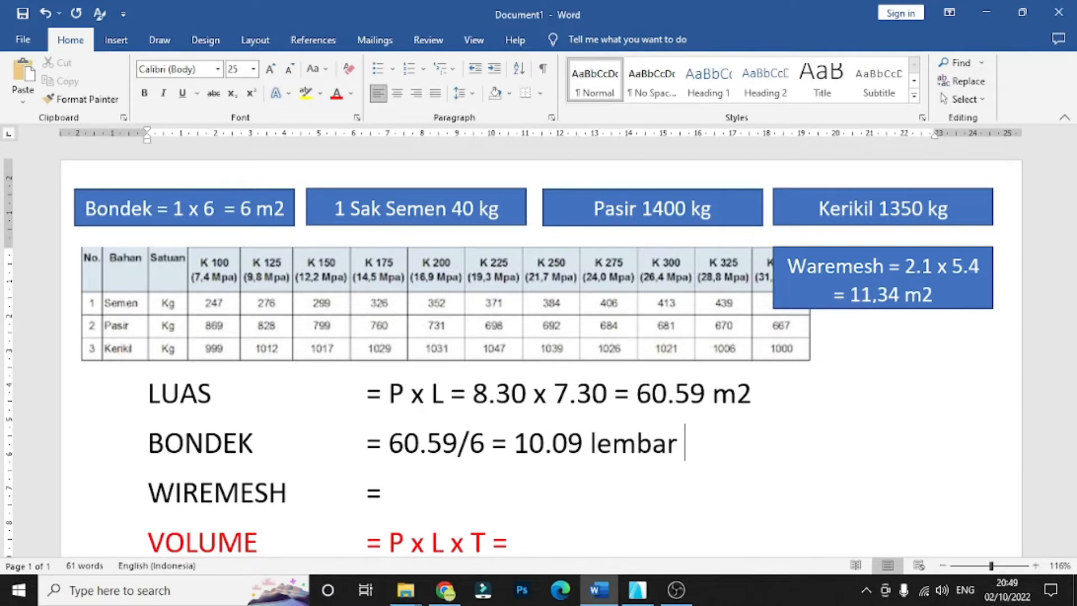
- Add the rounded-up quantity "11 lembar" at the end of the BONDEK row
scroll(512, 443, "down", 2)
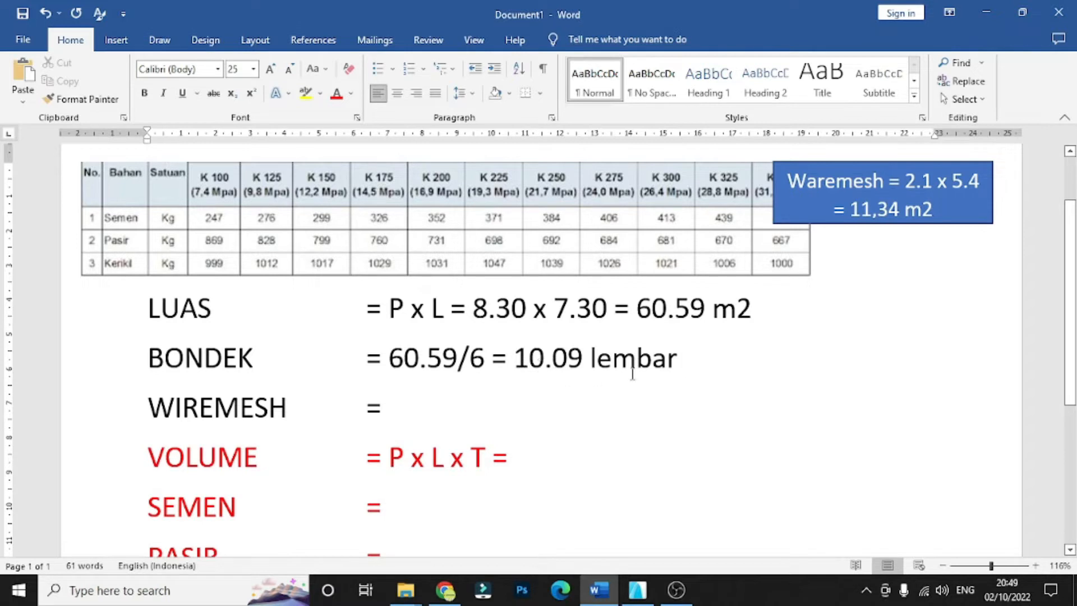
type("11")
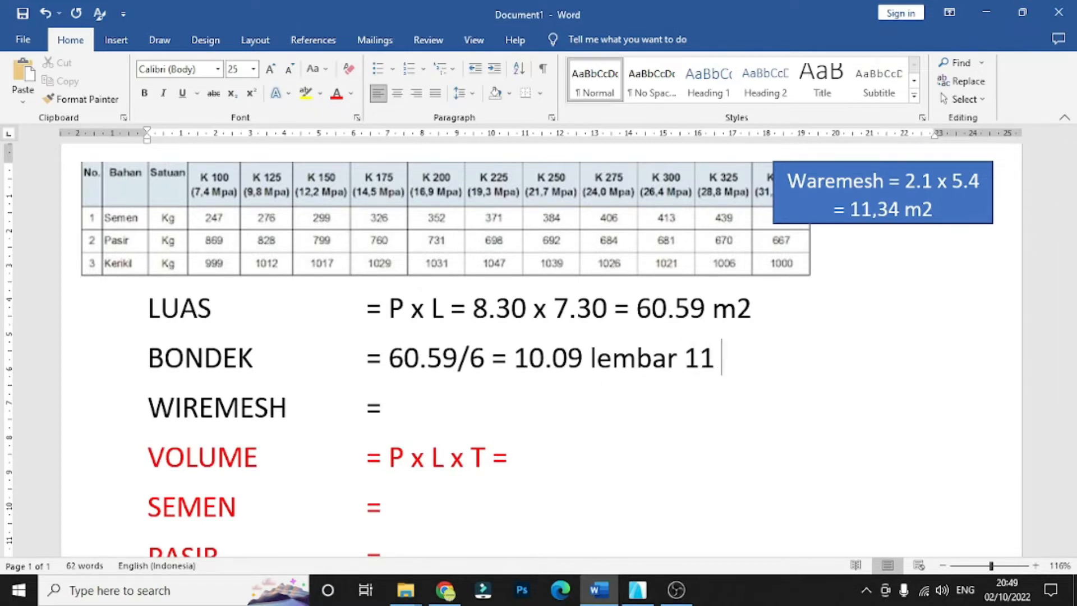
type(" lemba")
type("r")
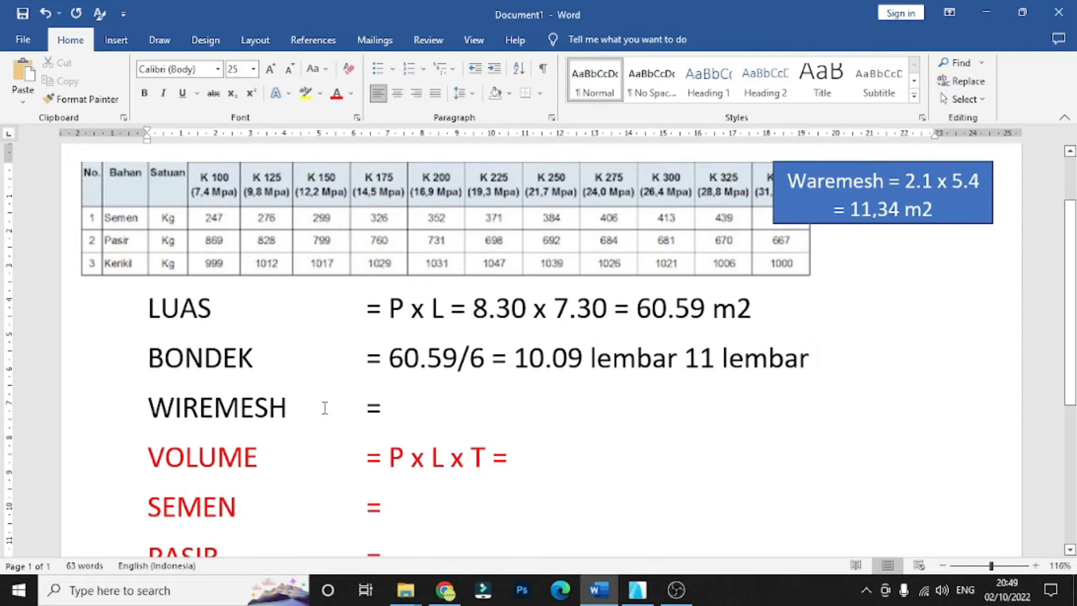
- Review the WIREMESH row and the area per sheet given in the Waremesh text box beside the table
left_click_drag(325, 406, 150, 409)
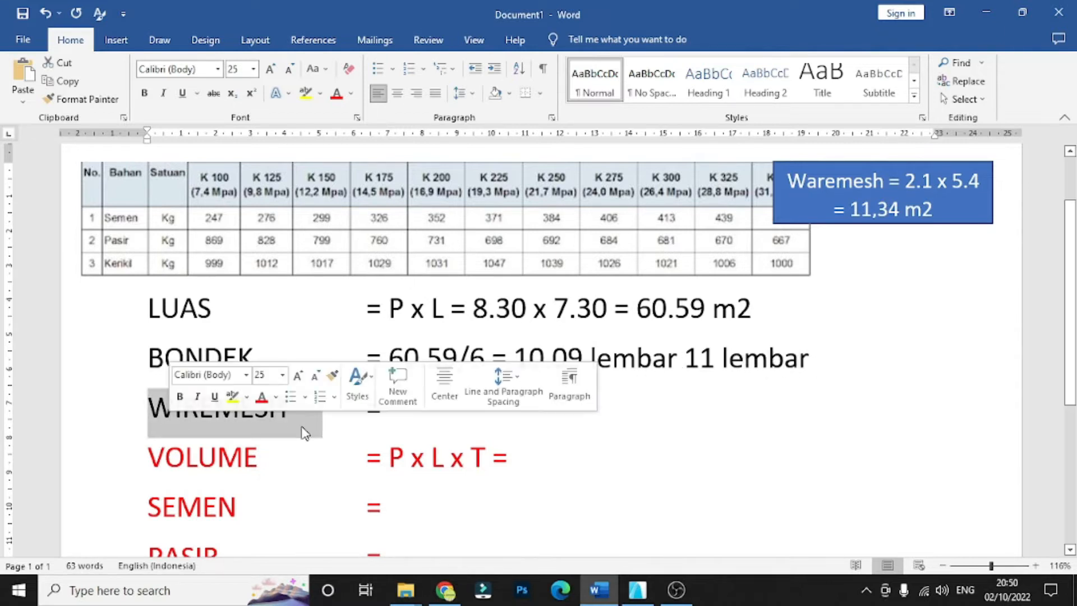
left_click(404, 421)
scroll(404, 422, "up", 2)
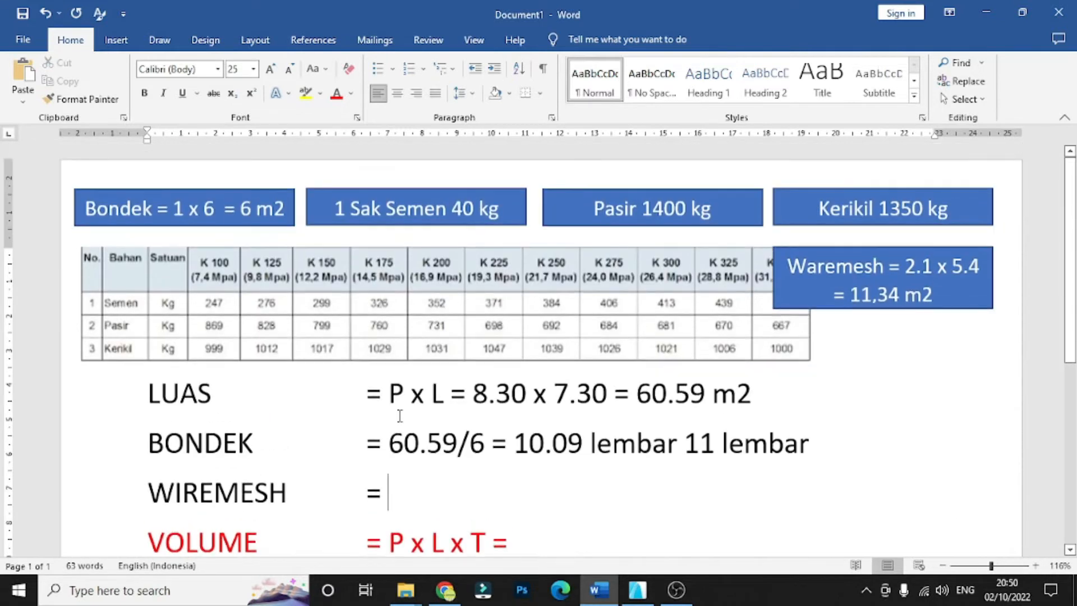
scroll(347, 379, "down", 2)
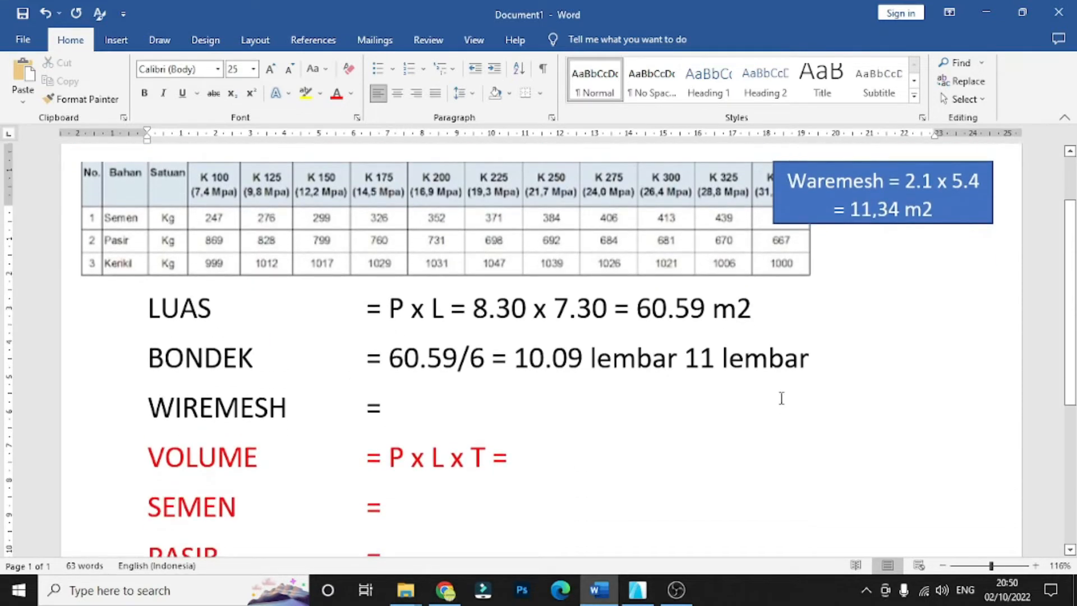
scroll(784, 398, "up", 3)
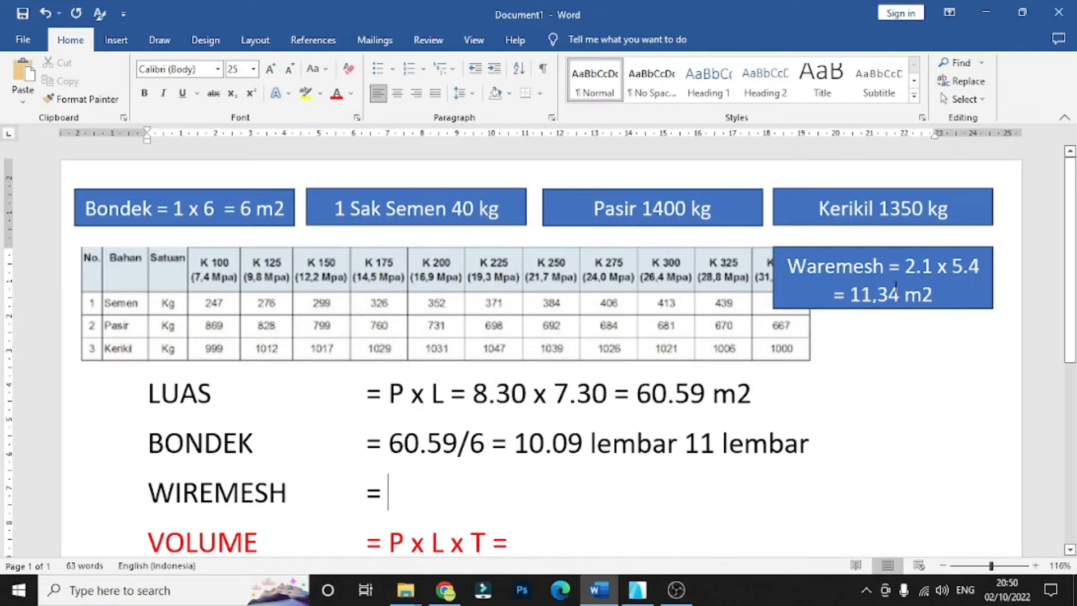
left_click_drag(852, 294, 932, 295)
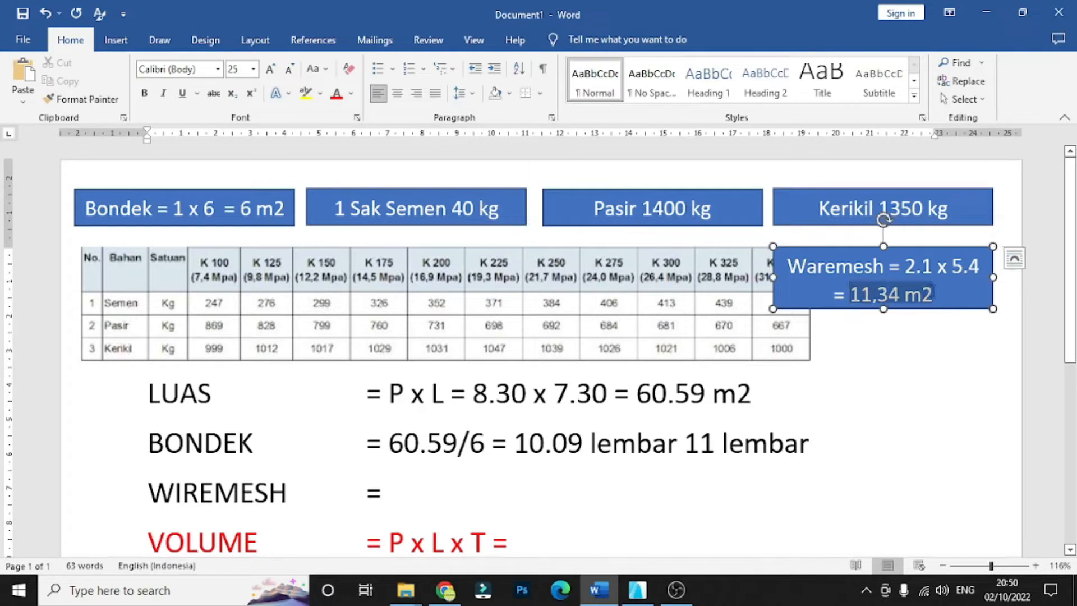
left_click(933, 342)
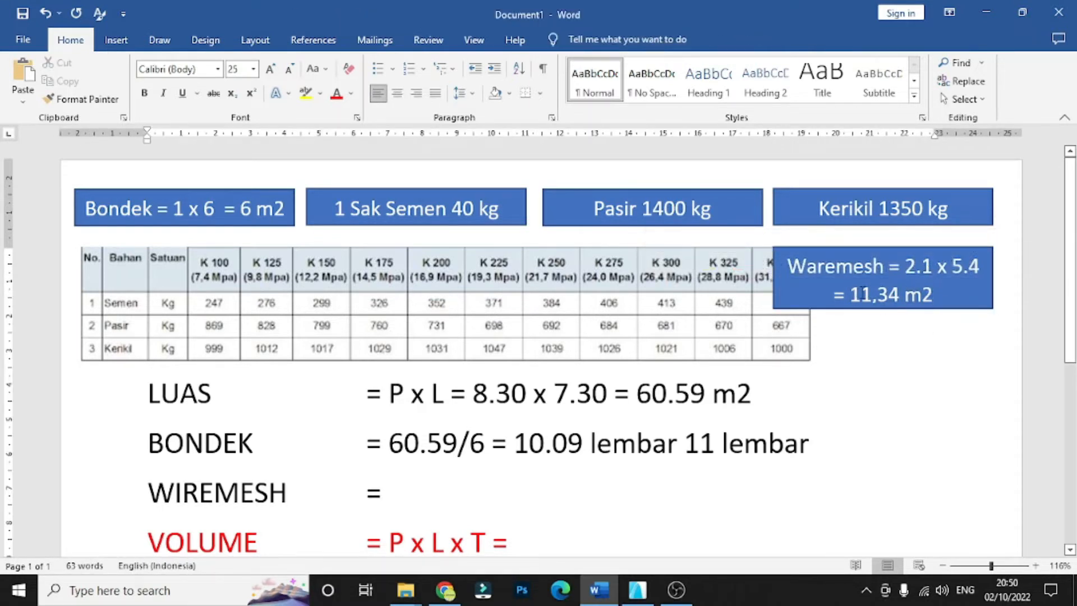
left_click_drag(851, 294, 933, 295)
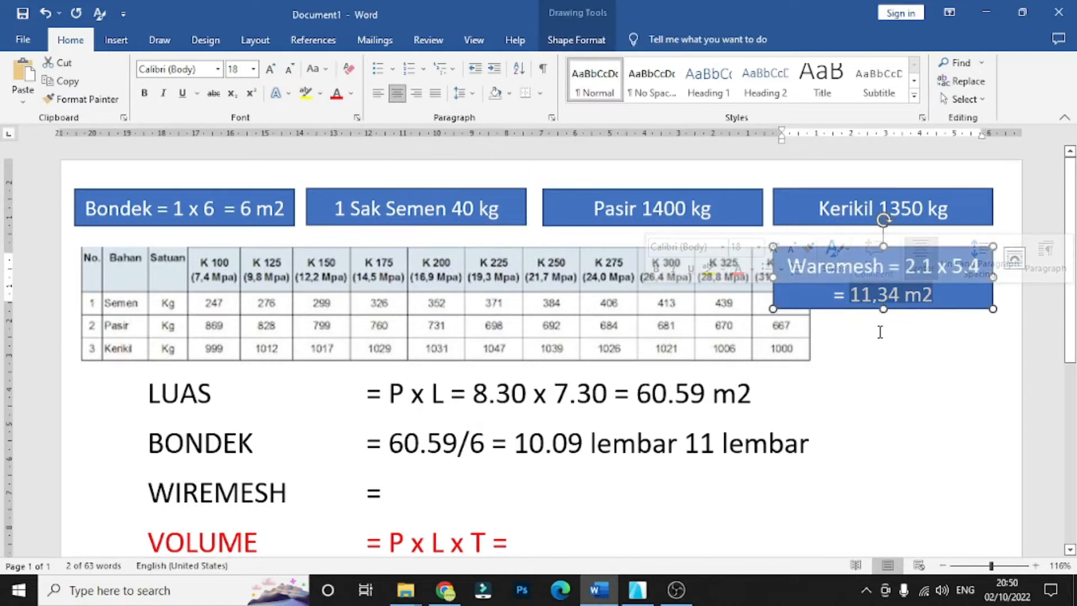
left_click(839, 449)
- Enter "60.59/11.34 =" in the WIREMESH row, dividing the slab area by the wiremesh sheet area
left_click(384, 492)
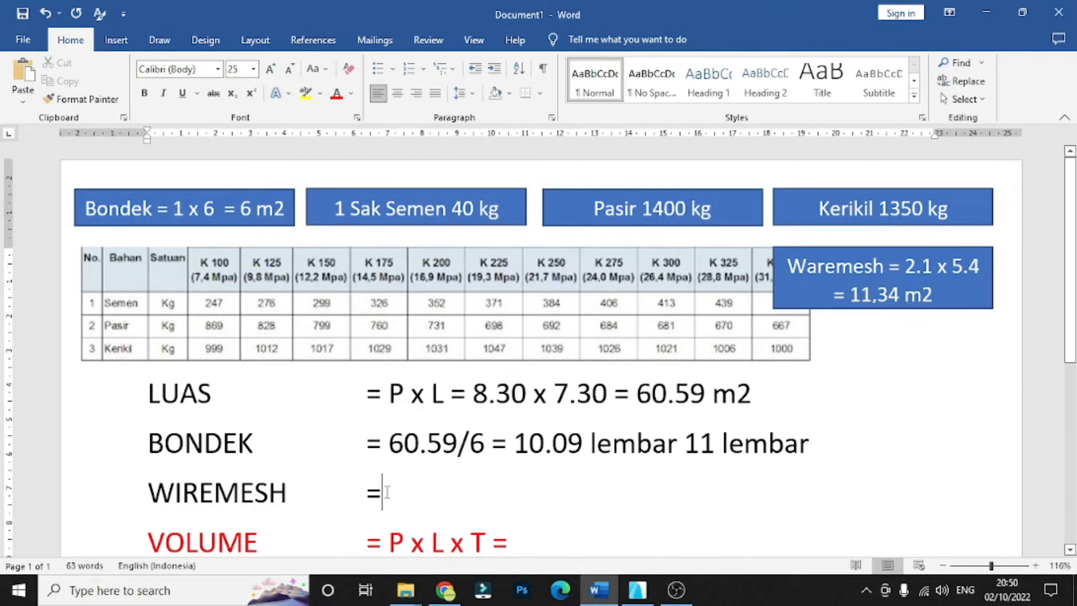
type("60")
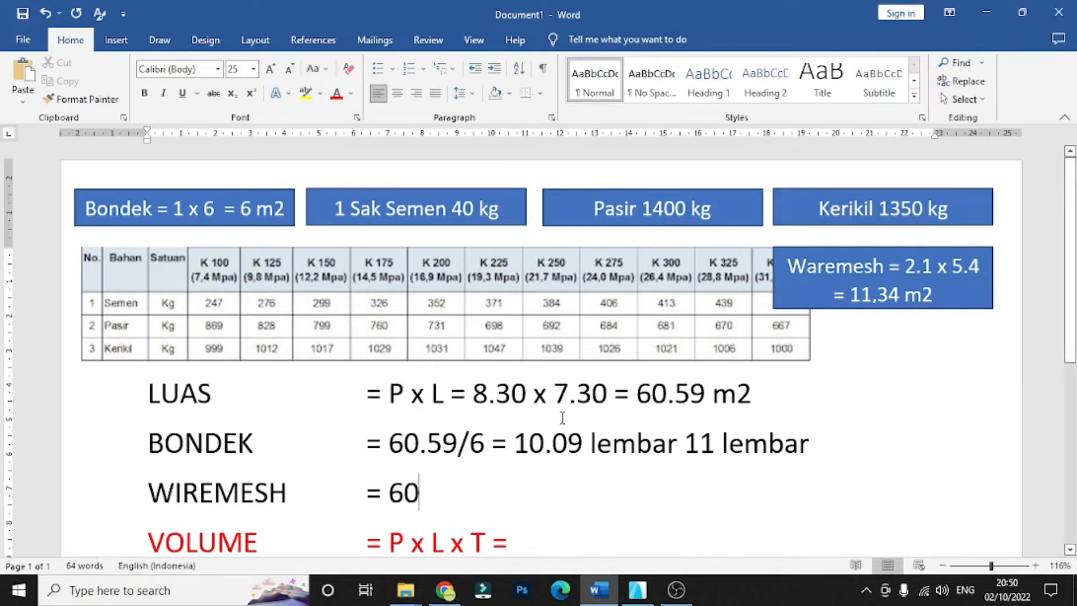
type(".59")
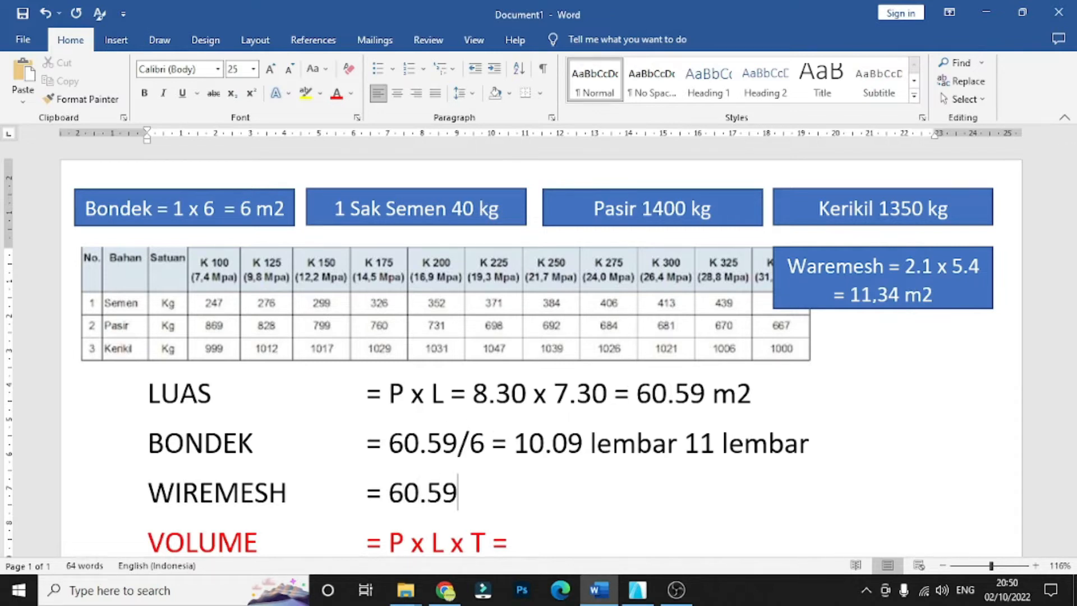
type("/11.3")
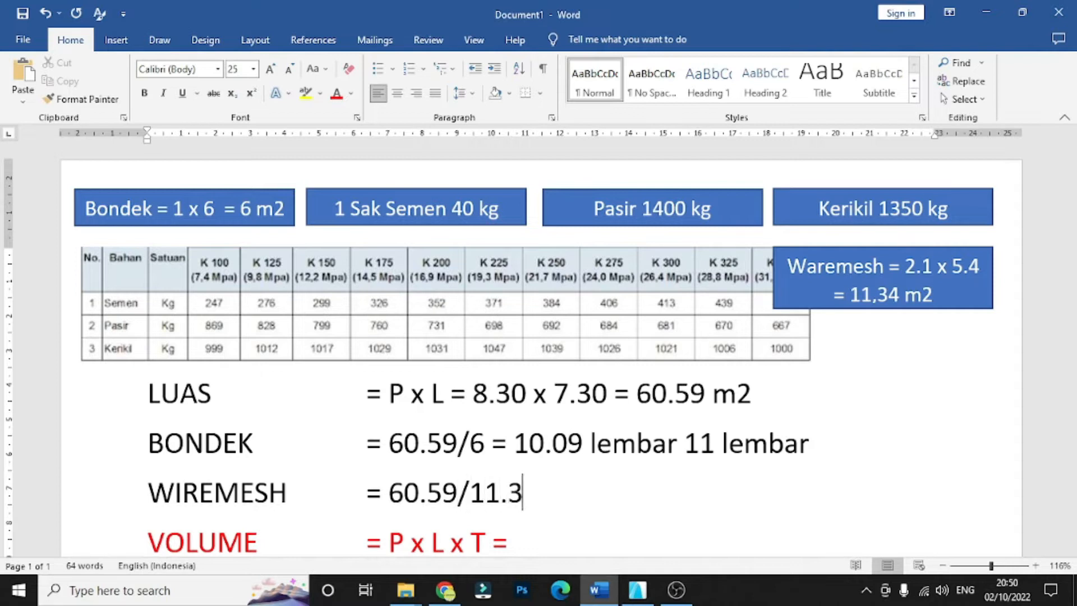
type("4 =")
- Complete the WIREMESH row with the result "5.34 lemar" and the rounded-up quantity "6 lembar"
scroll(539, 348, "down", 3)
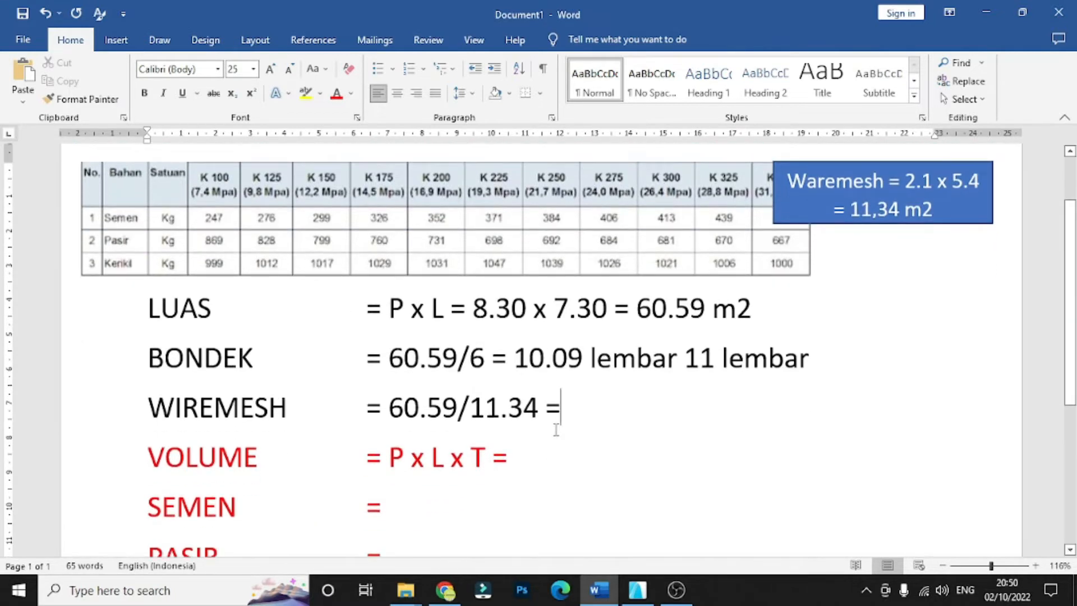
type("5")
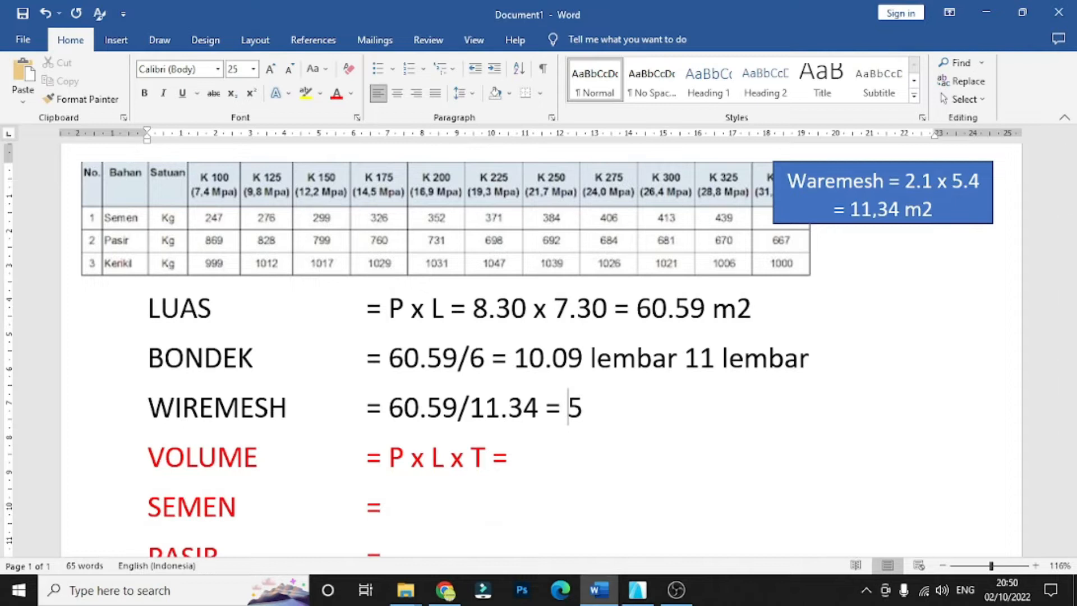
type(".34 lemar")
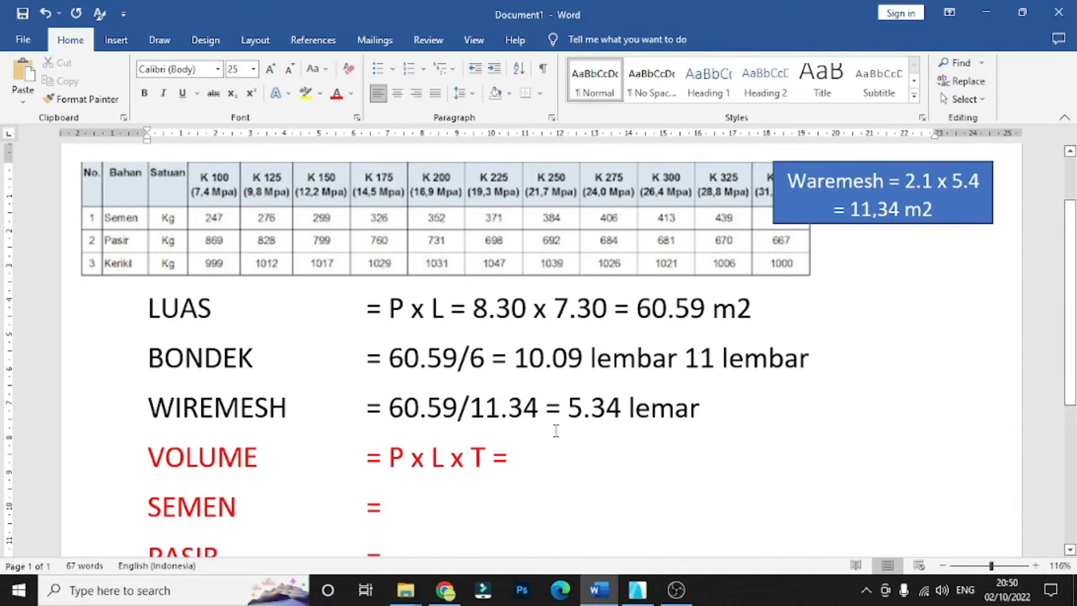
type("6 ")
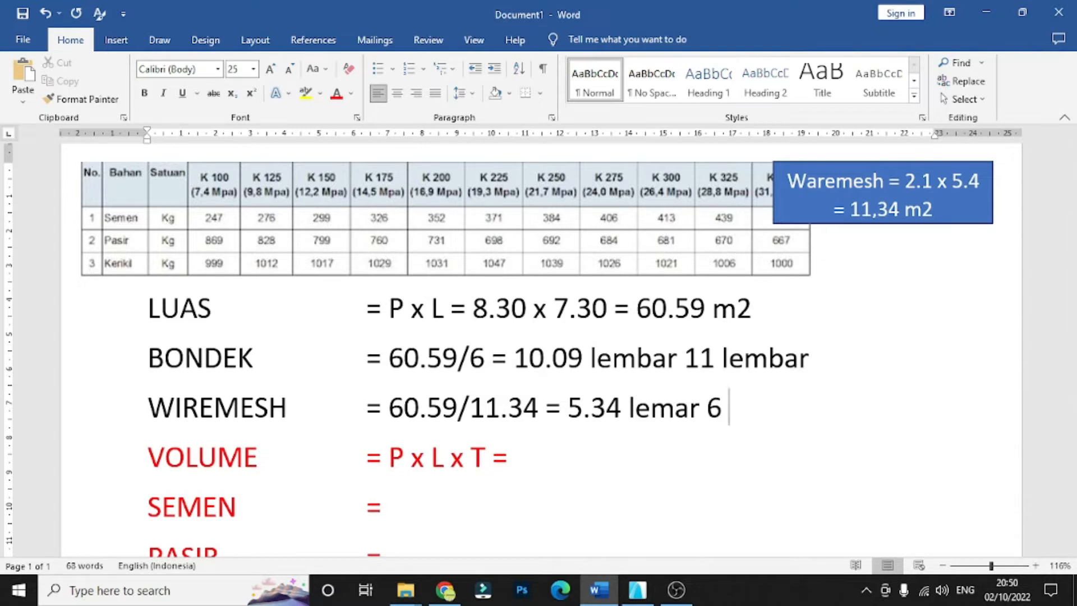
type("lembar")
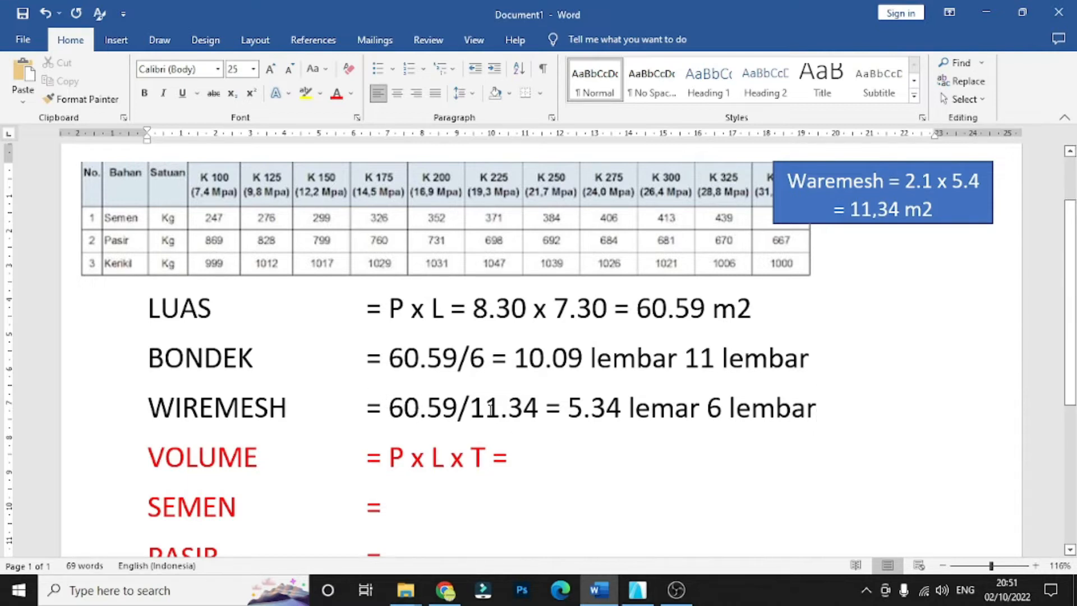
- Review the rounded sheet quantities at the end of the WIREMESH and BONDEK rows
left_click(706, 408)
key("shift+End")
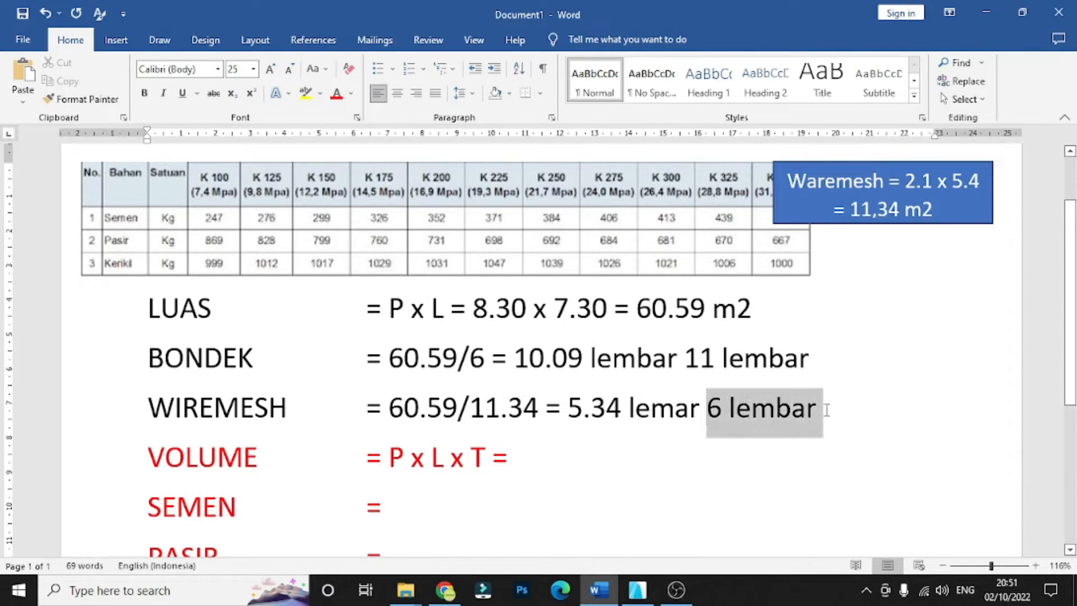
left_click(264, 362)
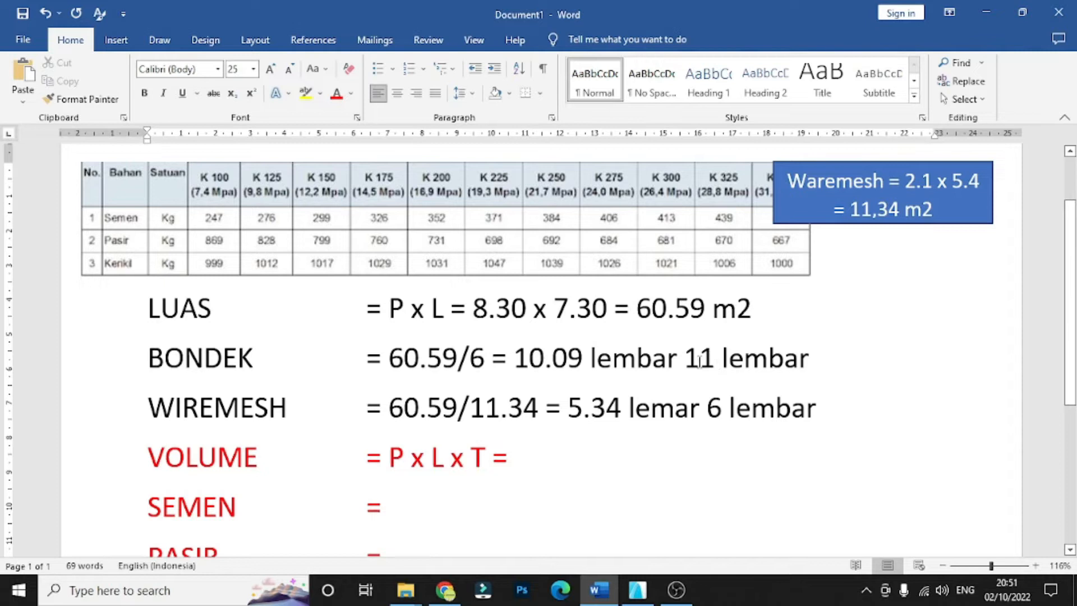
left_click_drag(723, 357, 833, 359)
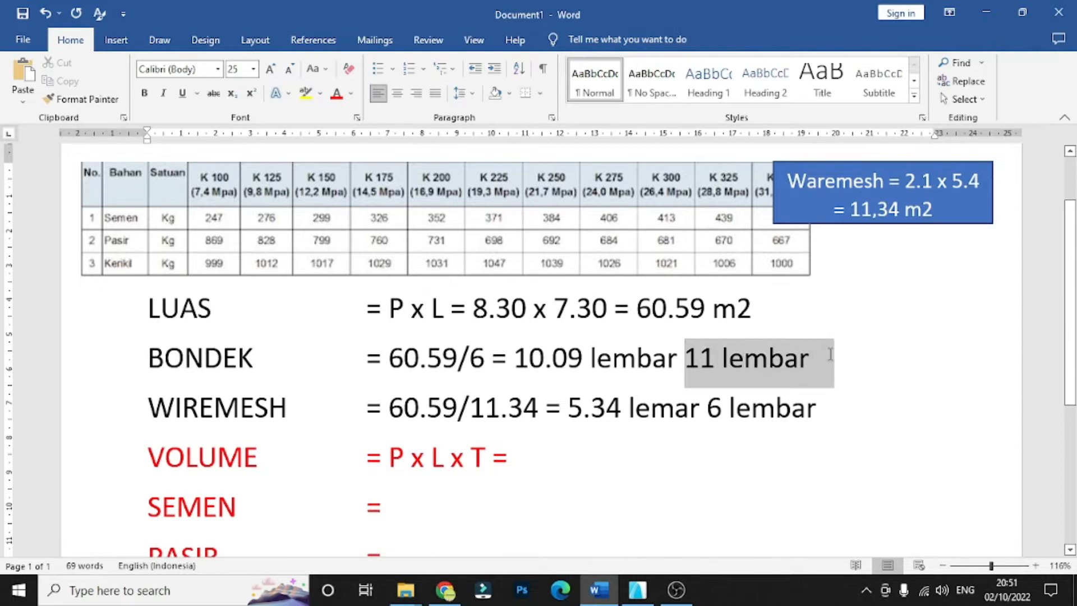
left_click(860, 377)
scroll(826, 401, "down", 2)
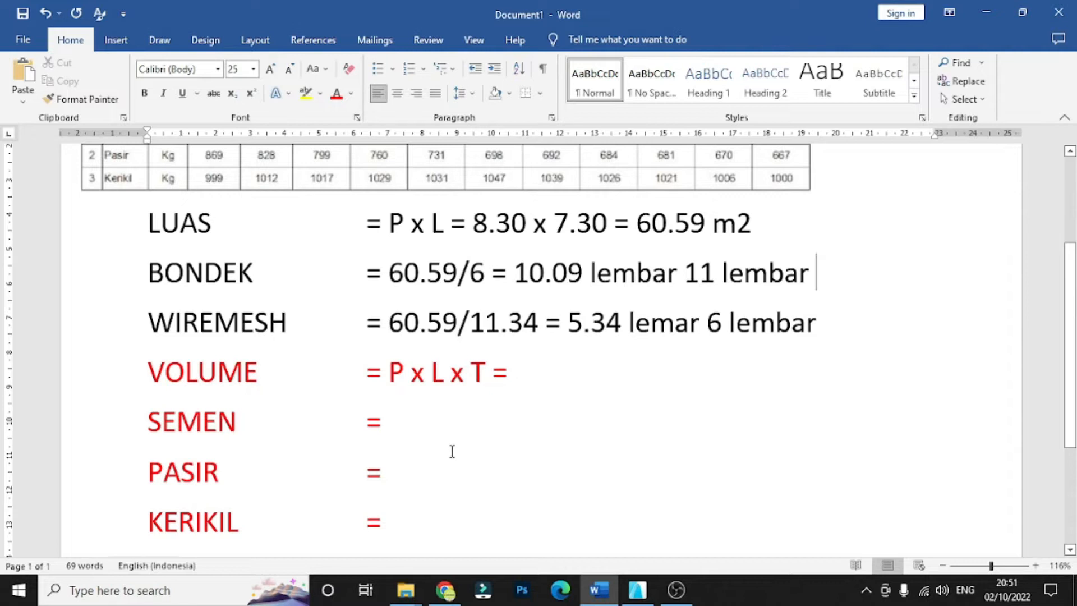
- Review the unfilled concrete rows, switch to ArchiCAD, and examine the slab's length, width and thickness dimensions in the 3D perspective view
scroll(445, 450, "down", 2)
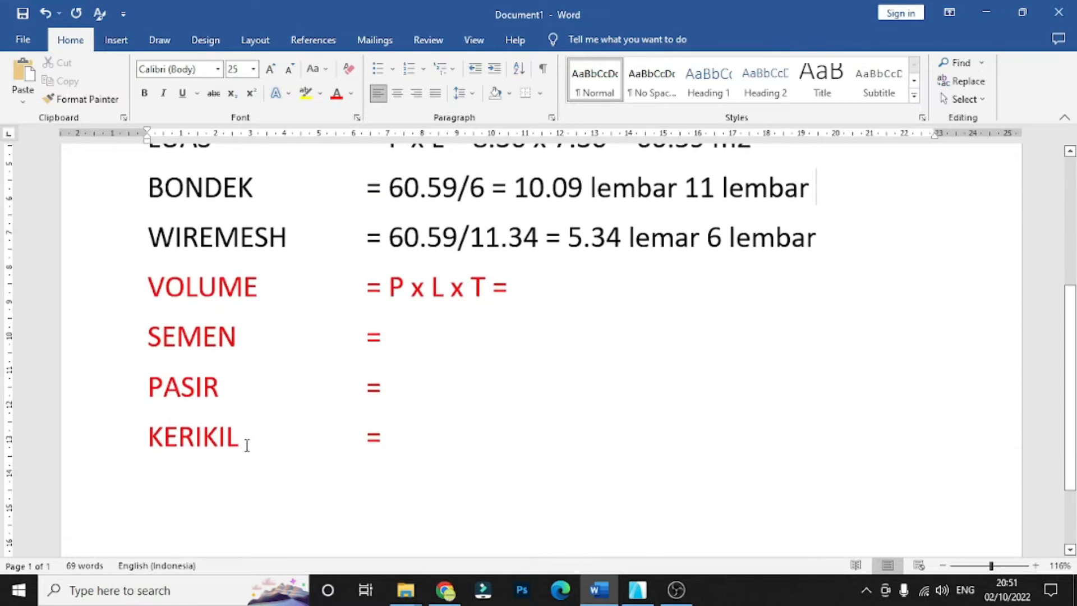
scroll(247, 449, "up", 5)
scroll(257, 447, "down", 4)
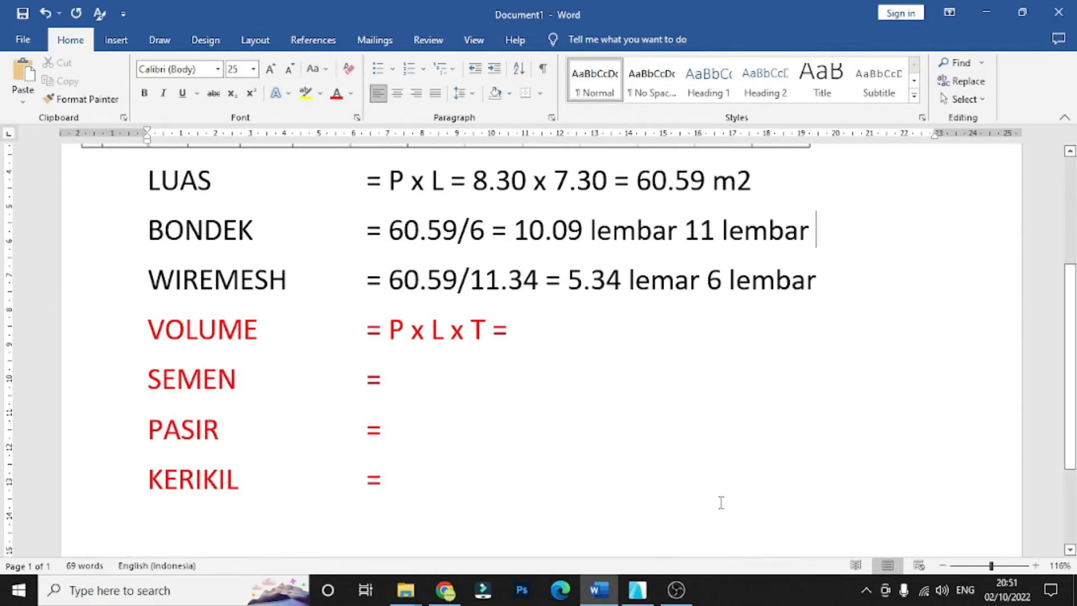
left_click(641, 572)
scroll(607, 438, "down", 2)
scroll(449, 464, "up", 2)
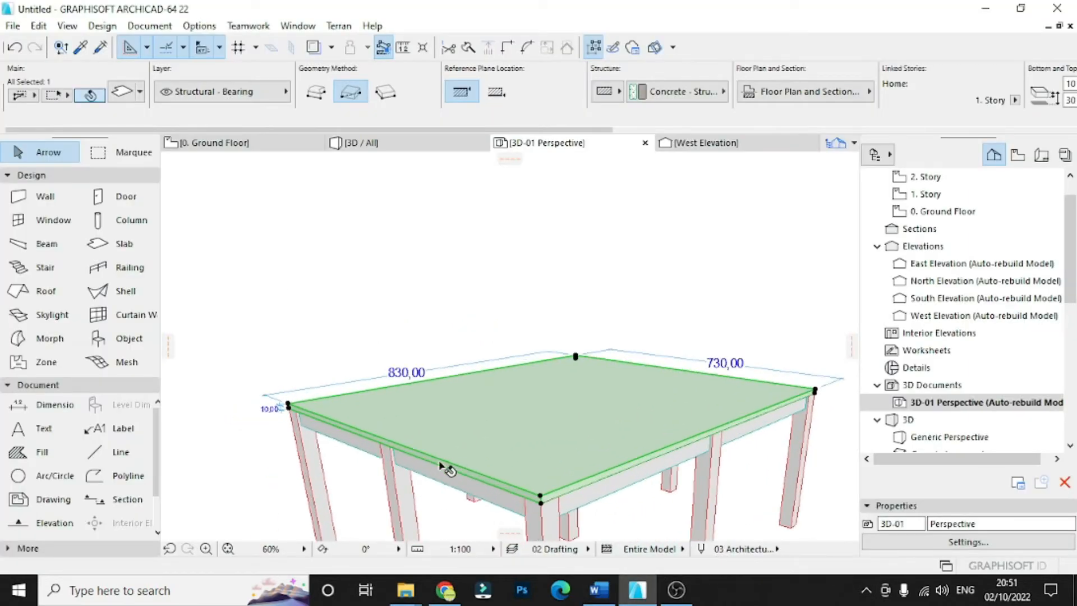
left_click(337, 335)
scroll(288, 418, "up", 3)
scroll(291, 418, "down", 2)
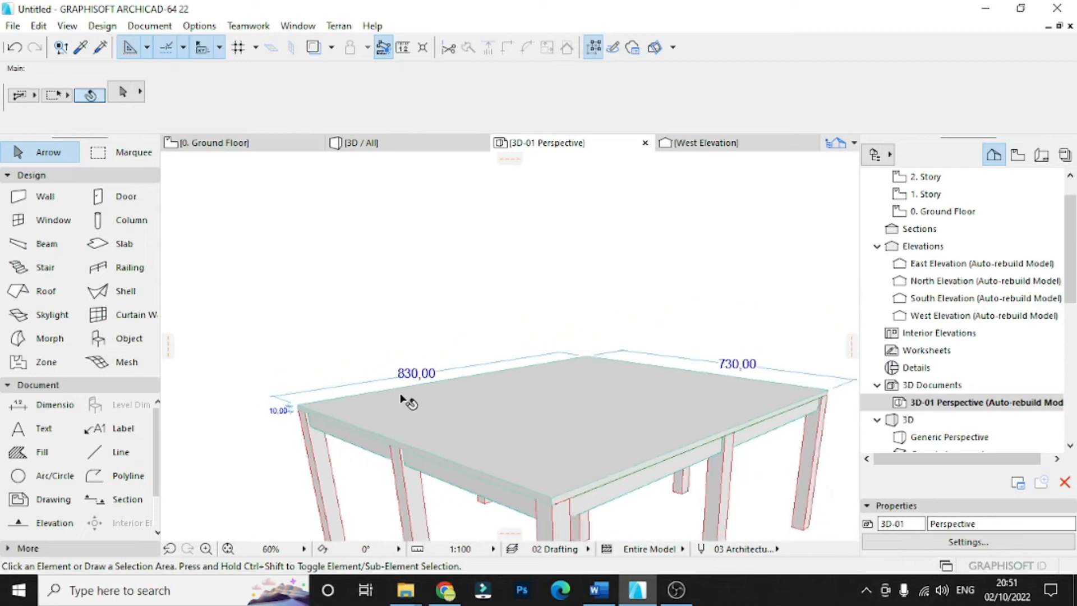
scroll(412, 376, "up", 2)
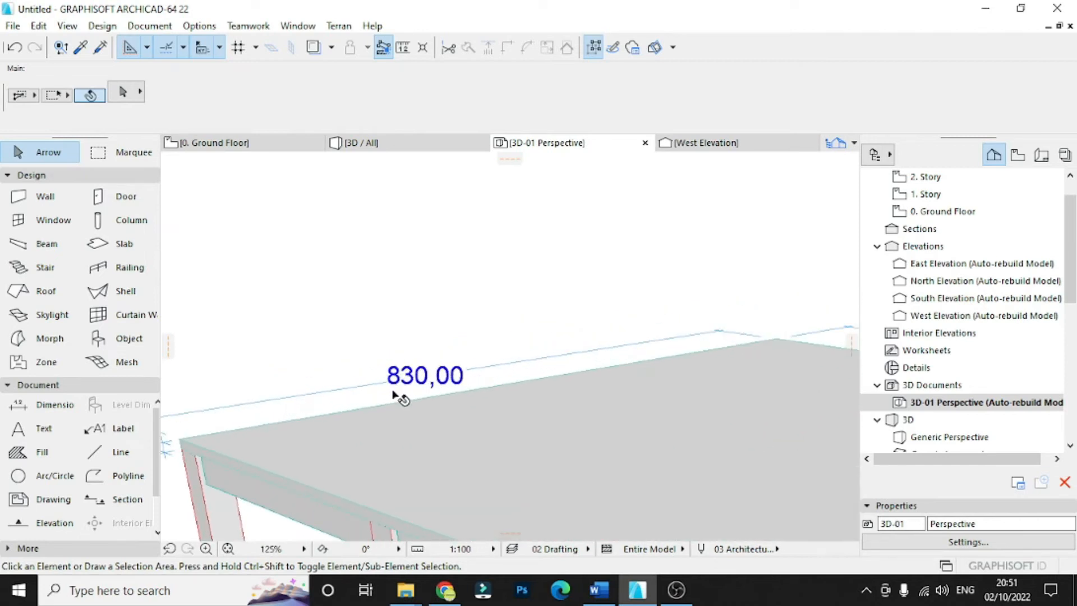
scroll(394, 396, "down", 2)
scroll(617, 365, "up", 4)
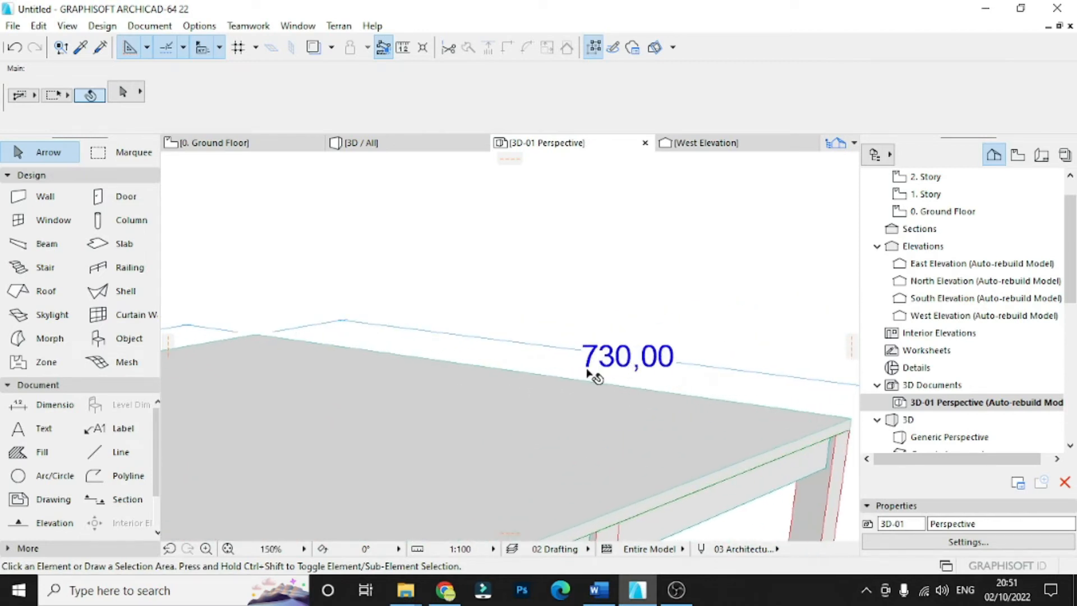
scroll(586, 365, "up", 2)
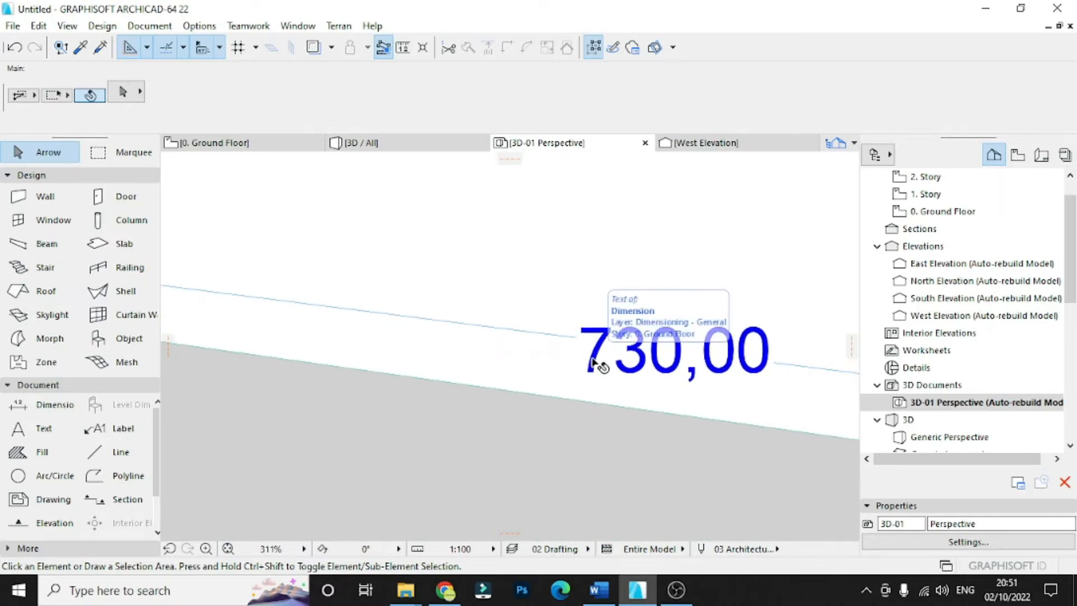
scroll(752, 368, "down", 3)
scroll(483, 387, "up", 5)
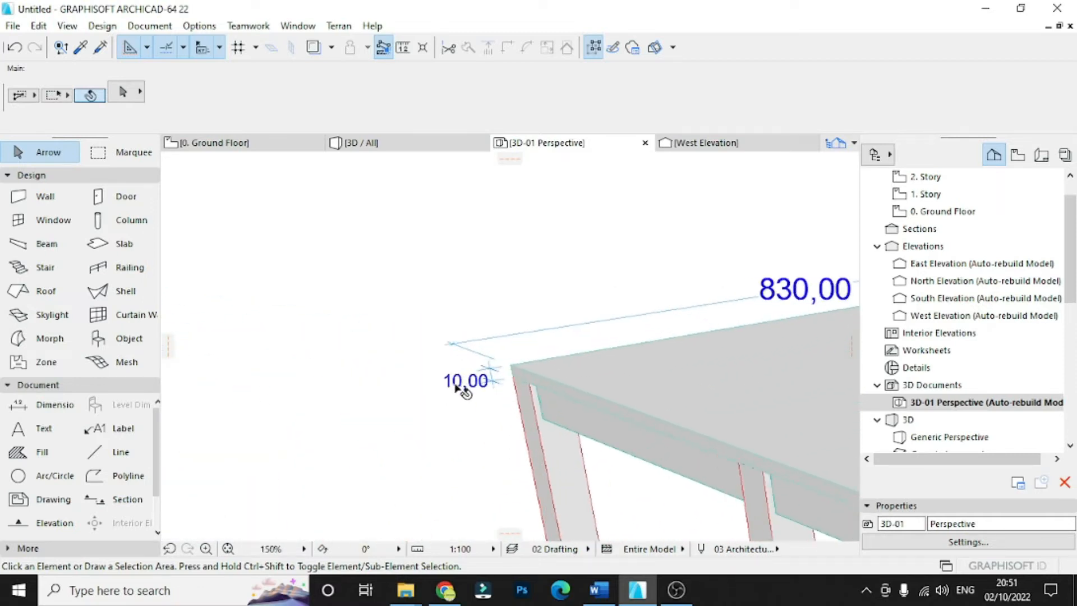
scroll(482, 387, "down", 3)
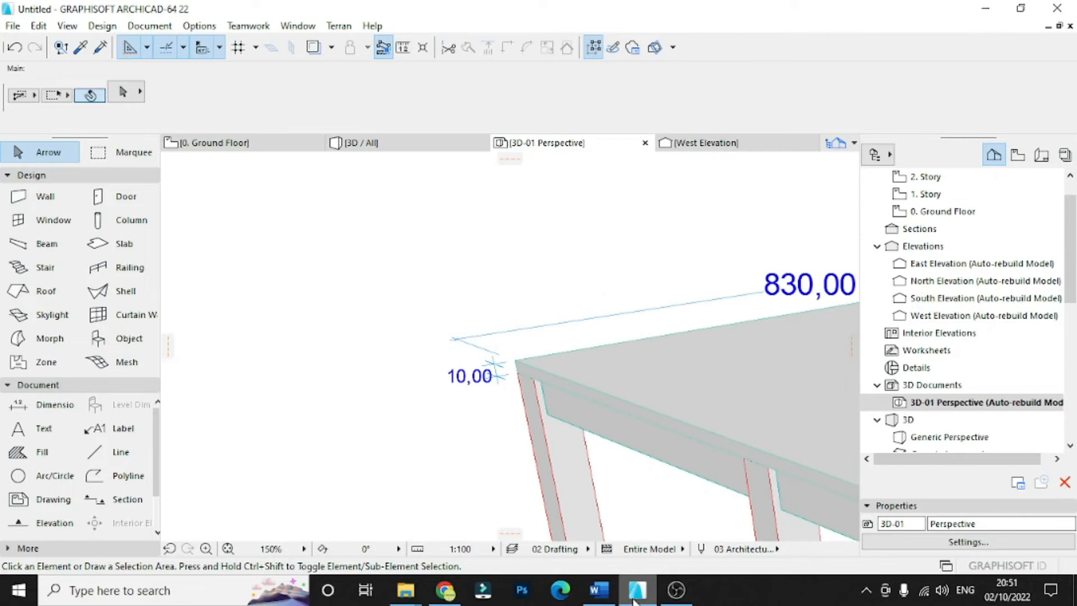
- Switch to Word and enter "8.30 x 7.30 x 0.1" in the VOLUME row after "P x L x T ="
left_click(600, 598)
left_click(528, 327)
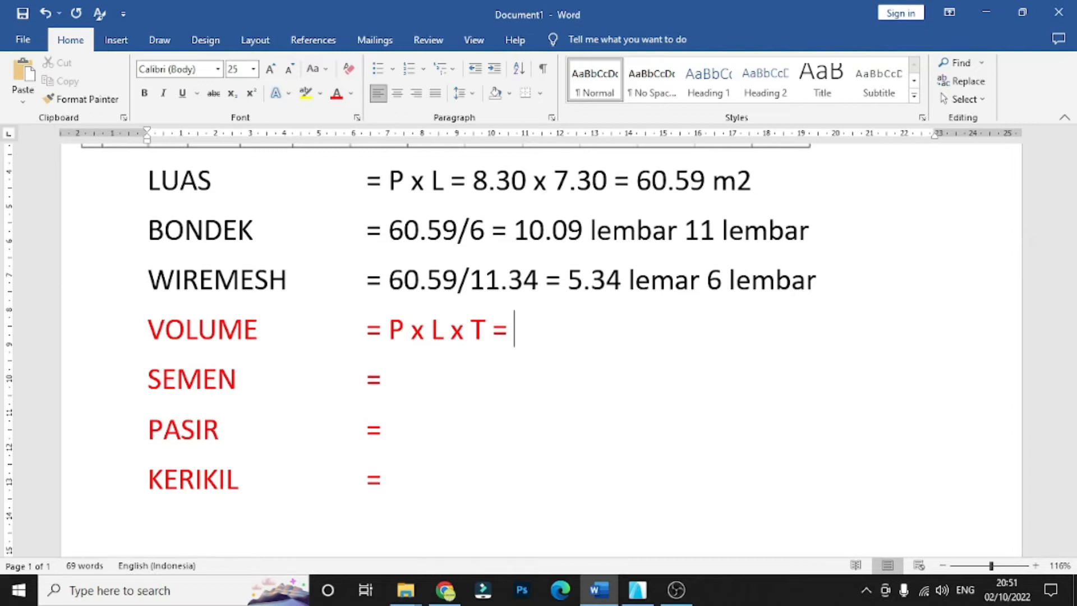
type("8.30x")
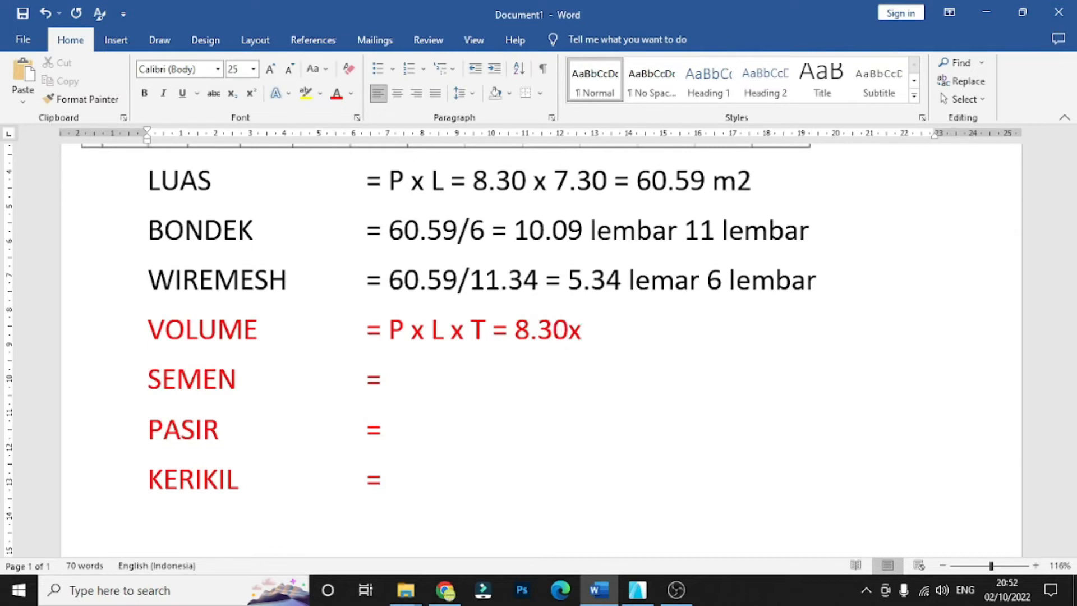
key("BackSpace")
type("x 7.30 x 0.1")
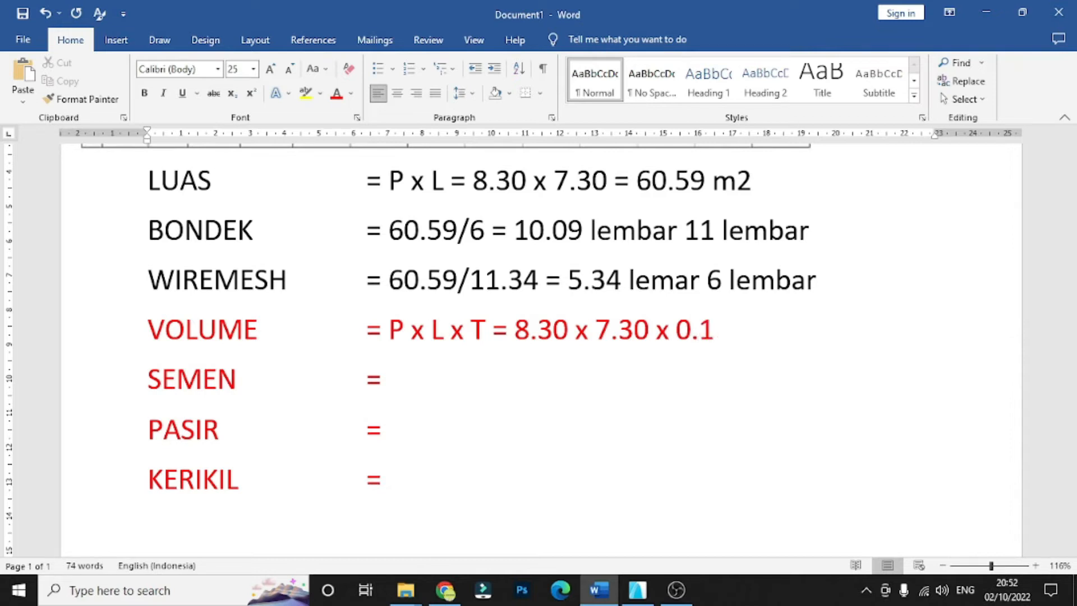
- Check the VOLUME row's multiplication against the slab dimensions in ArchiCAD, and return to the Word document
left_click_drag(729, 330, 514, 331)
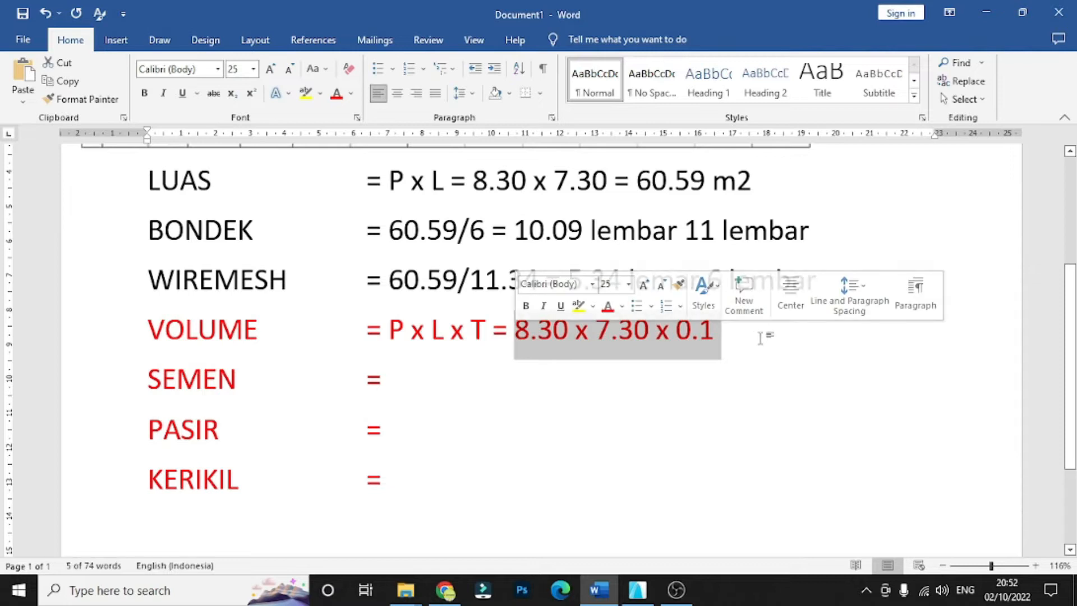
left_click(733, 332)
left_click(638, 589)
scroll(374, 385, "down", 5)
scroll(481, 347, "up", 3)
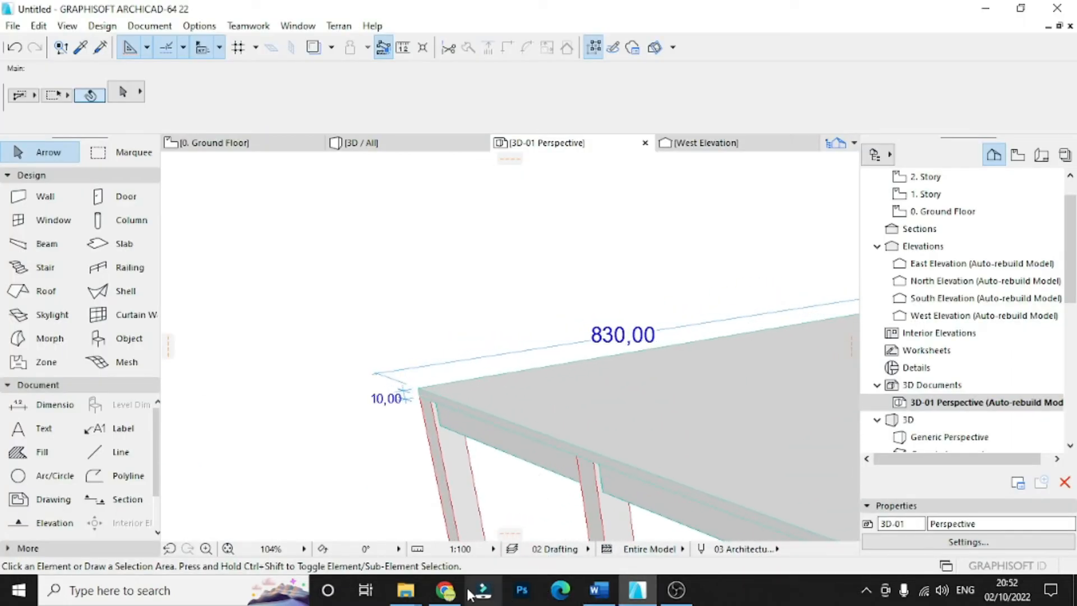
left_click(599, 589)
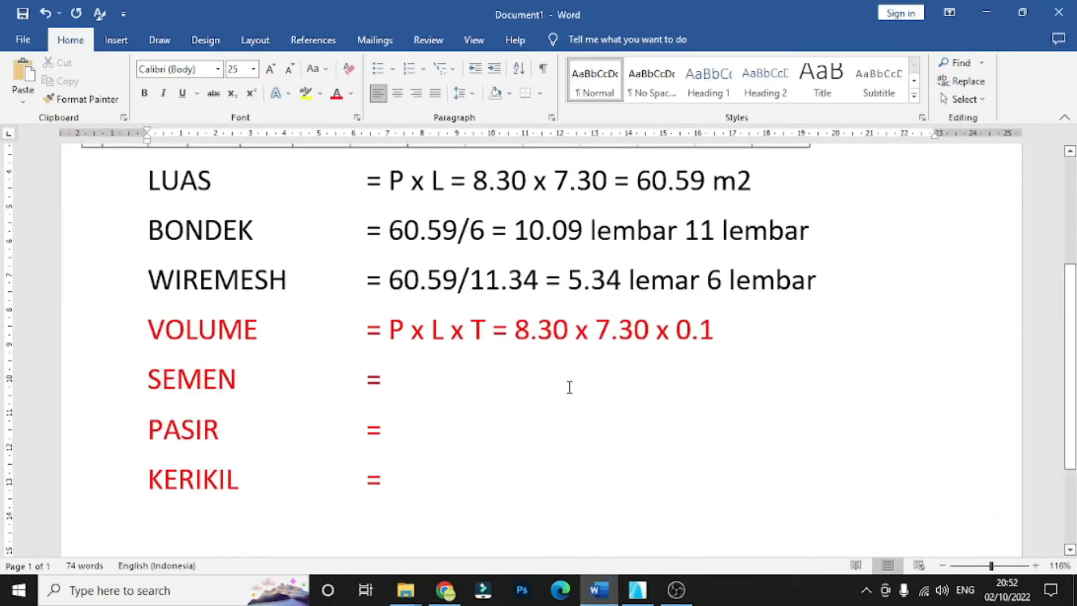
- Complete the VOLUME row with the result "= 6.059 m3"
type("= ")
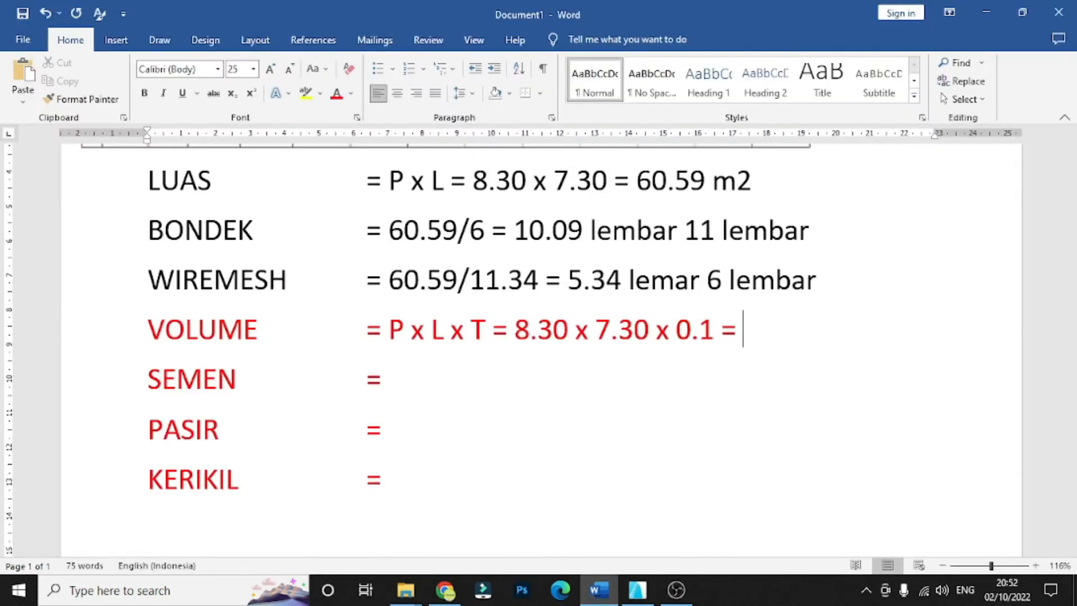
type("6.059")
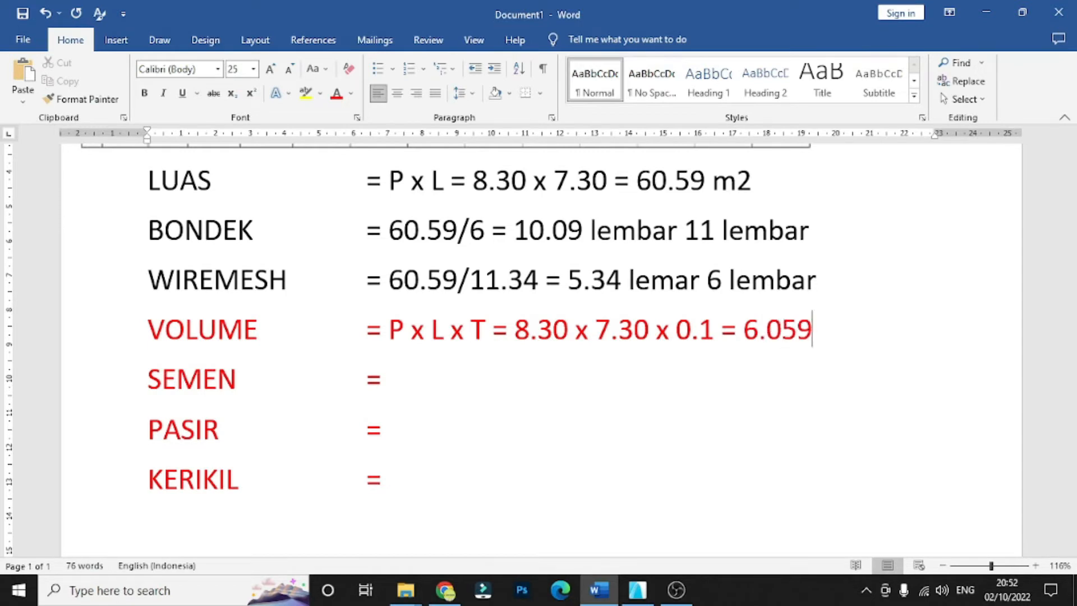
type(" m3")
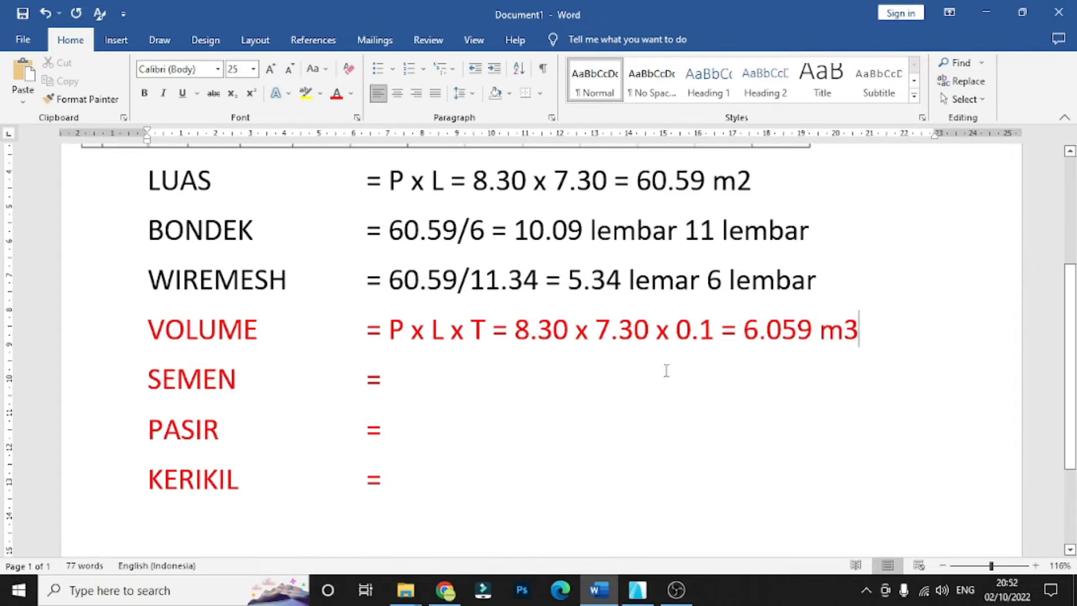
- Select the slab in ArchiCAD to examine what the volume covers, and return to the volume result in Word
left_click(637, 589)
scroll(348, 432, "up", 3)
left_click(488, 428)
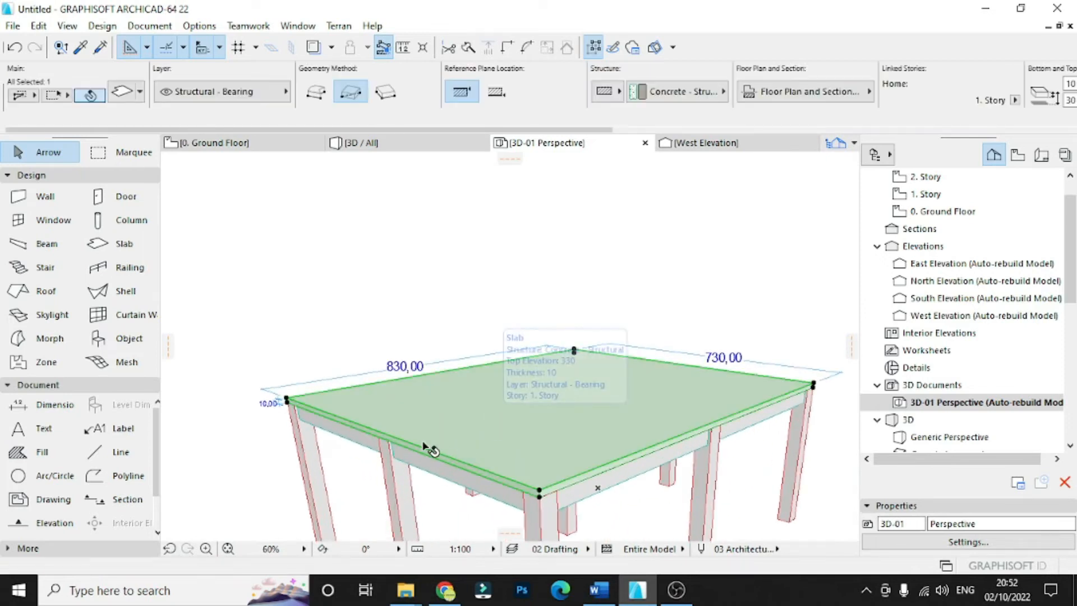
left_click(634, 599)
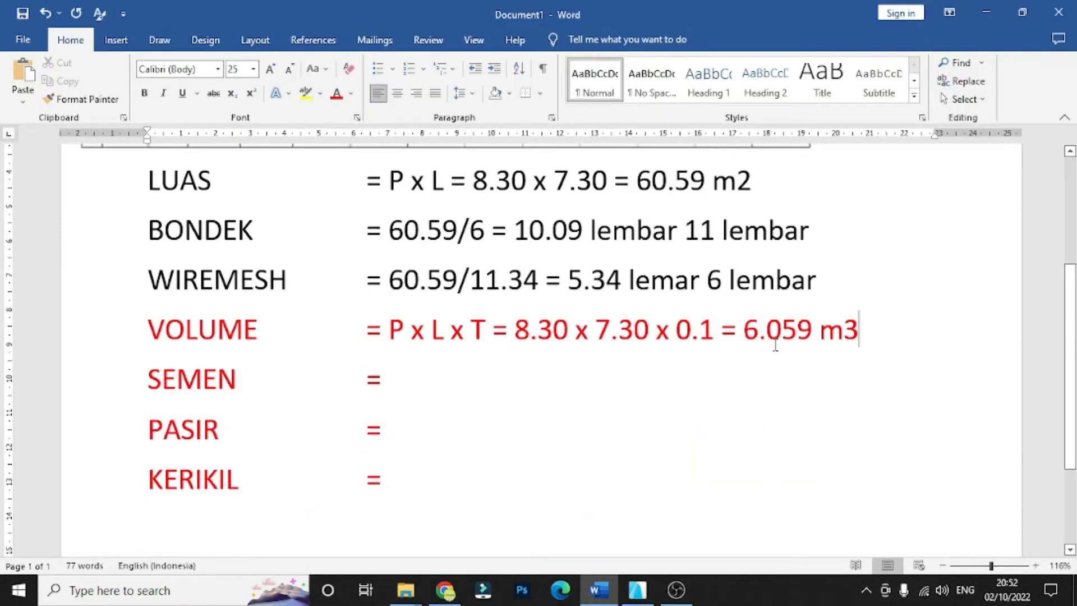
left_click_drag(860, 331, 746, 337)
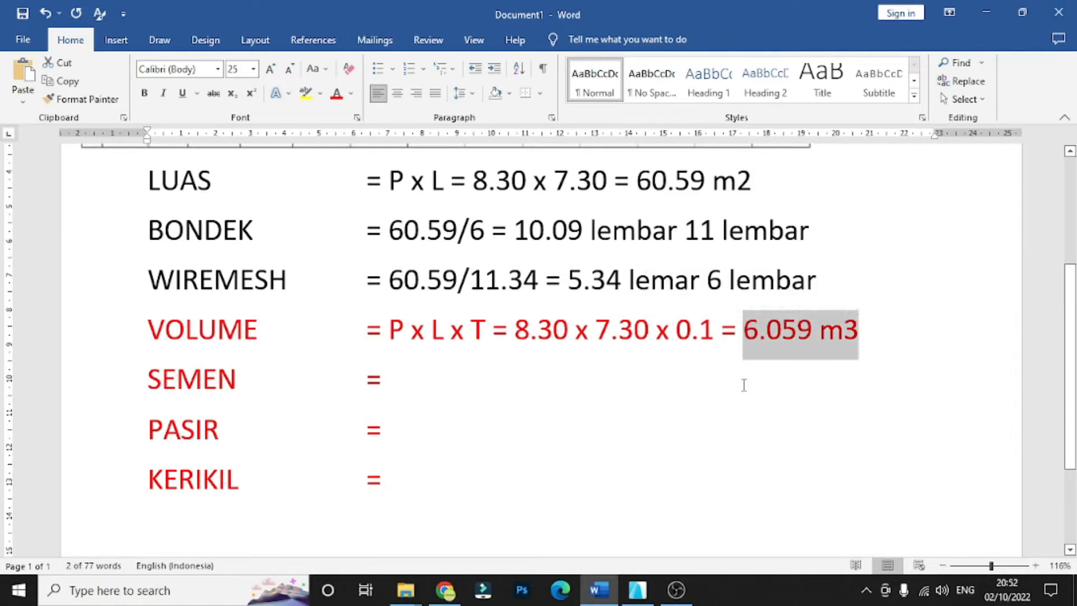
- Begin the SEMEN row's calculation with "6.059 x", using the slab volume
left_click(454, 386)
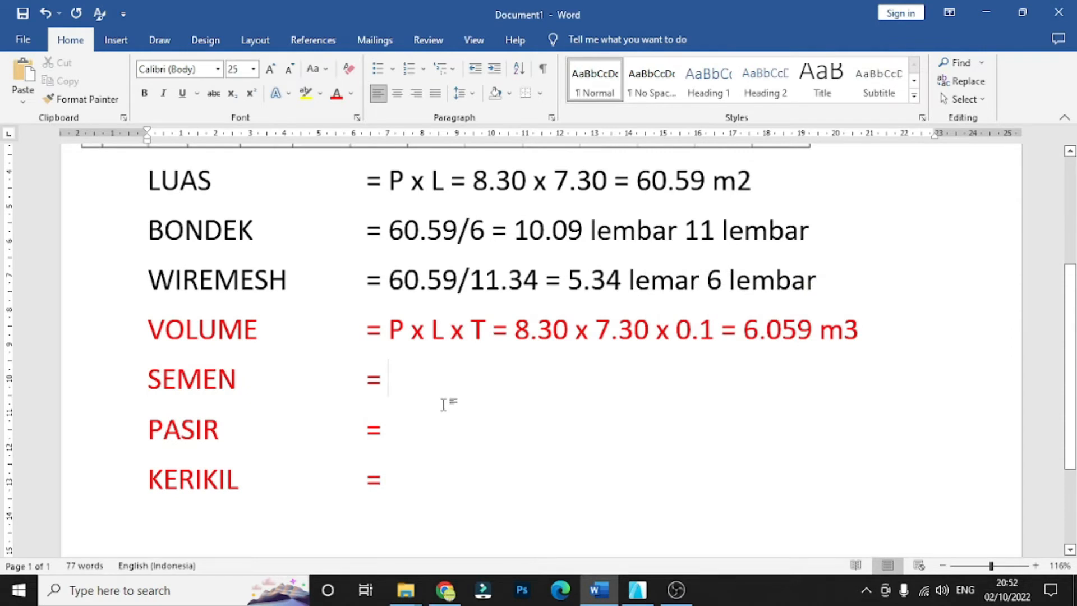
type("6.")
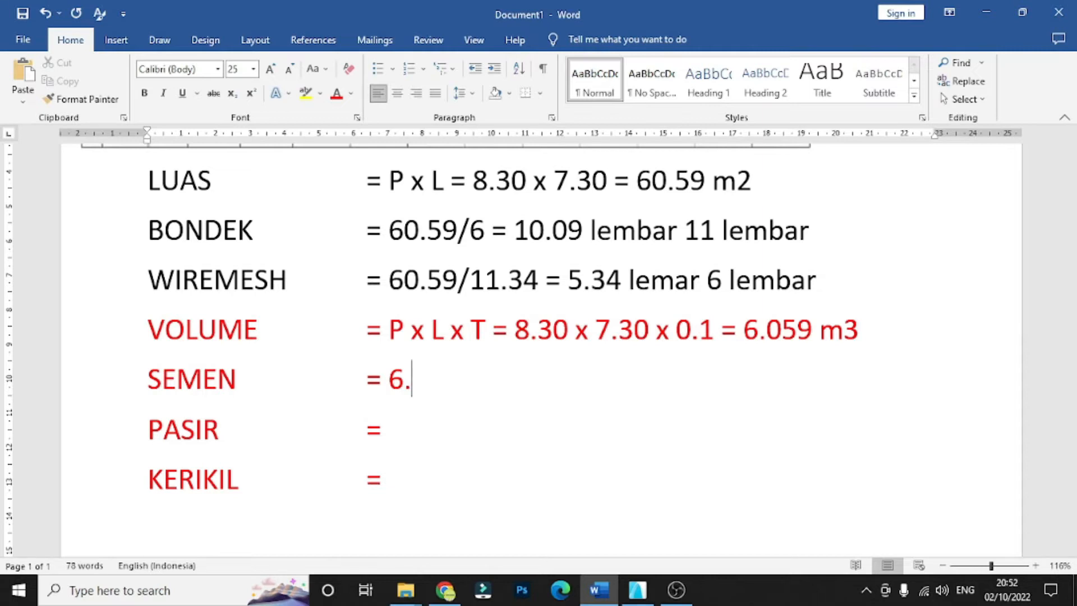
type("059")
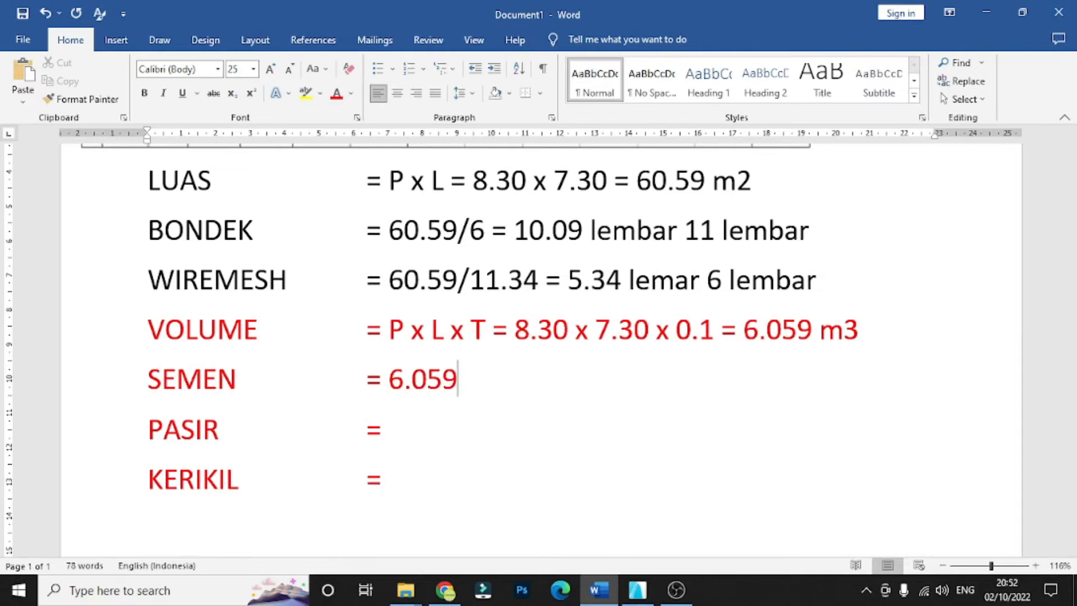
type(" x")
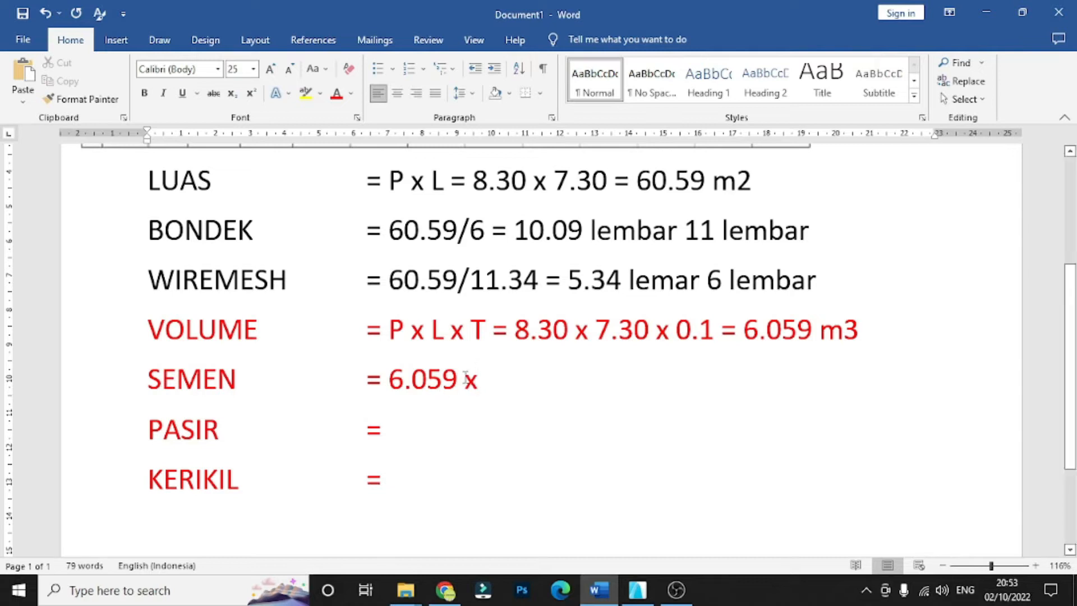
- Examine the concrete mix table for the cement weight per cubic metre in the K 250 column
scroll(504, 391, "up", 3)
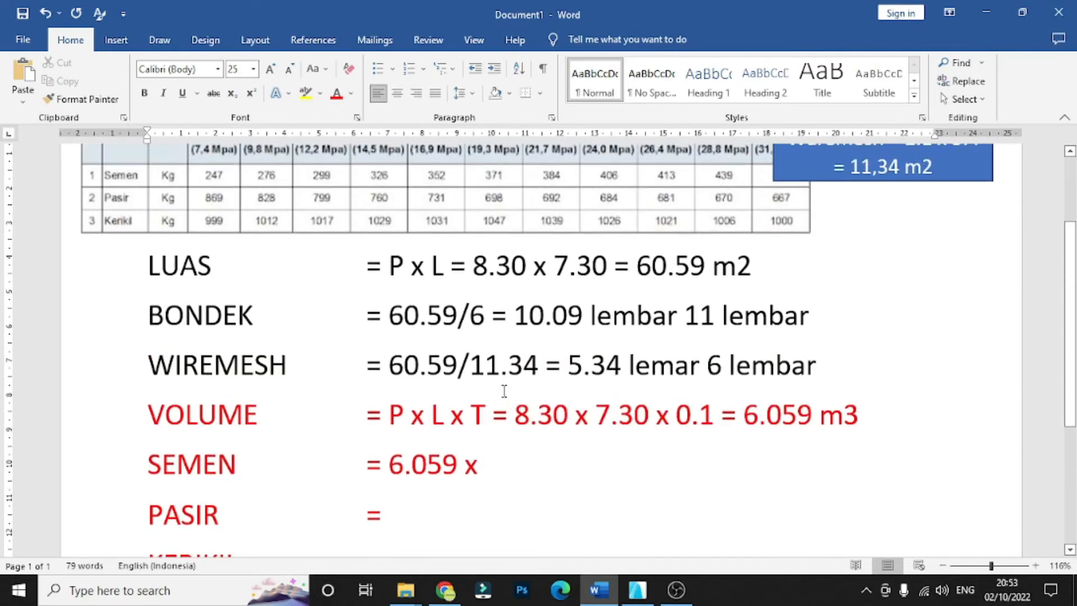
scroll(501, 489, "up", 1)
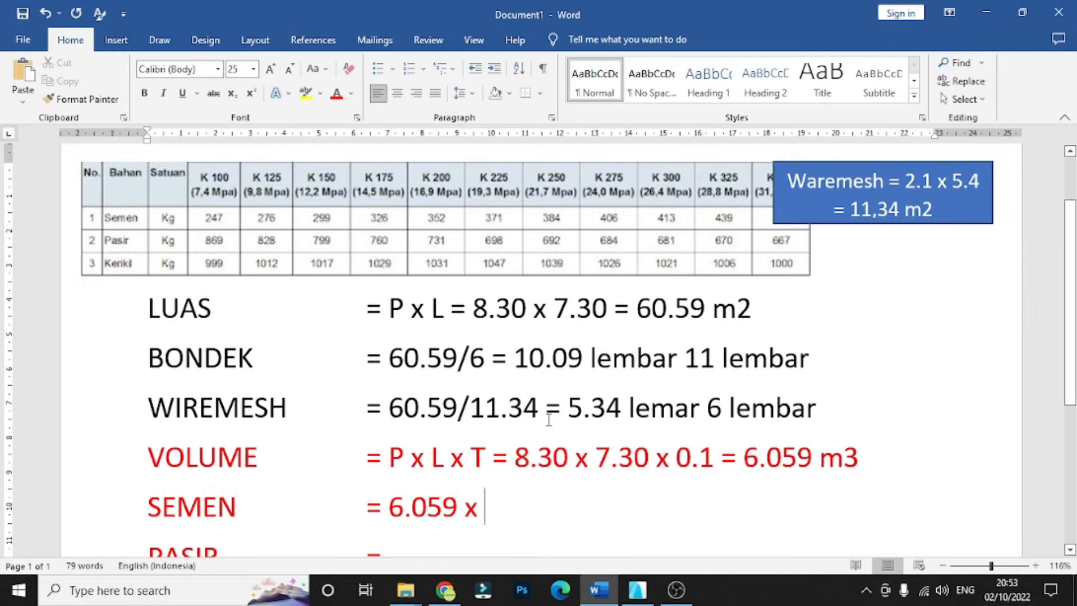
scroll(543, 382, "up", 2)
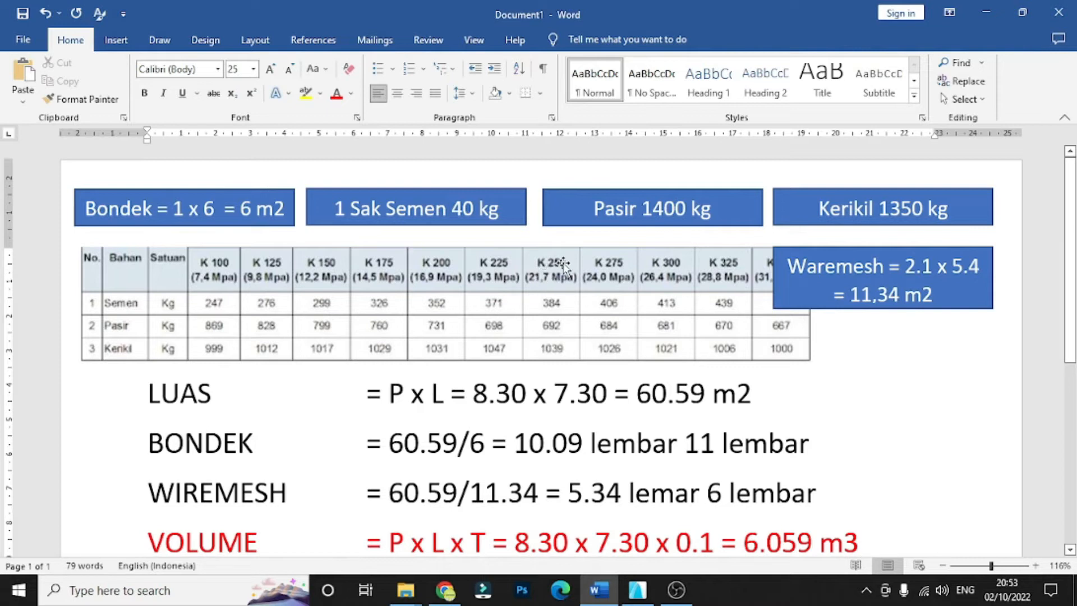
scroll(547, 263, "down", 1)
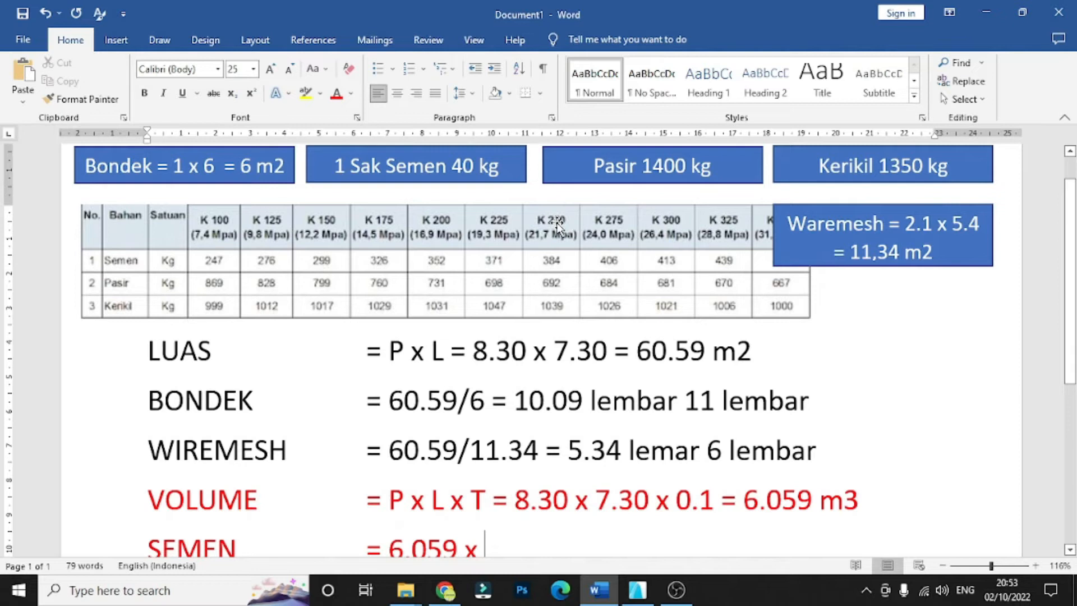
scroll(554, 225, "down", 3)
scroll(554, 225, "up", 3)
scroll(522, 214, "down", 1)
scroll(522, 215, "down", 1)
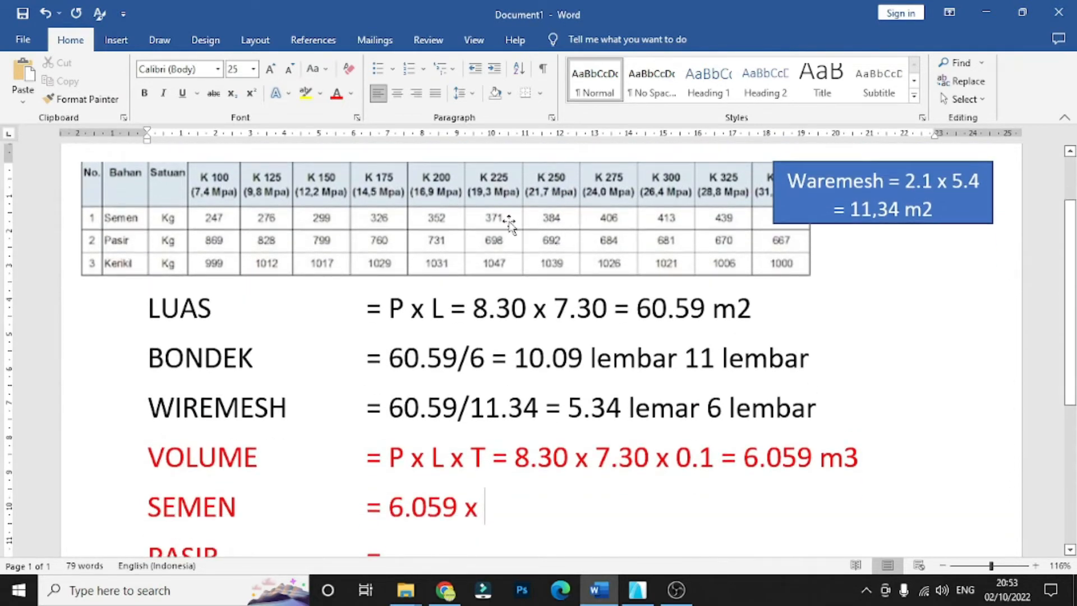
scroll(510, 222, "up", 3)
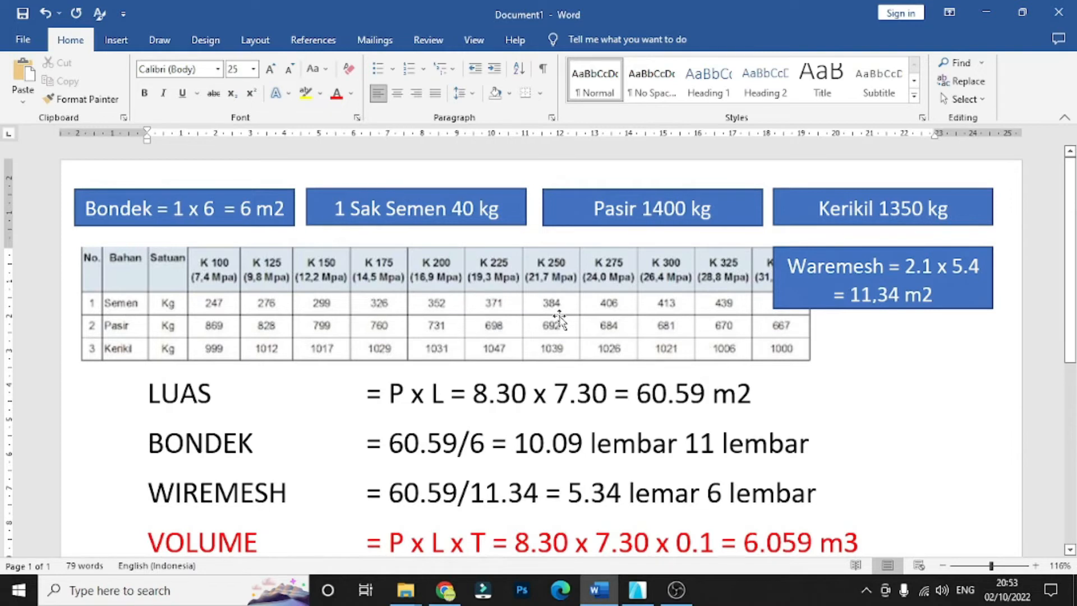
scroll(563, 486, "down", 2)
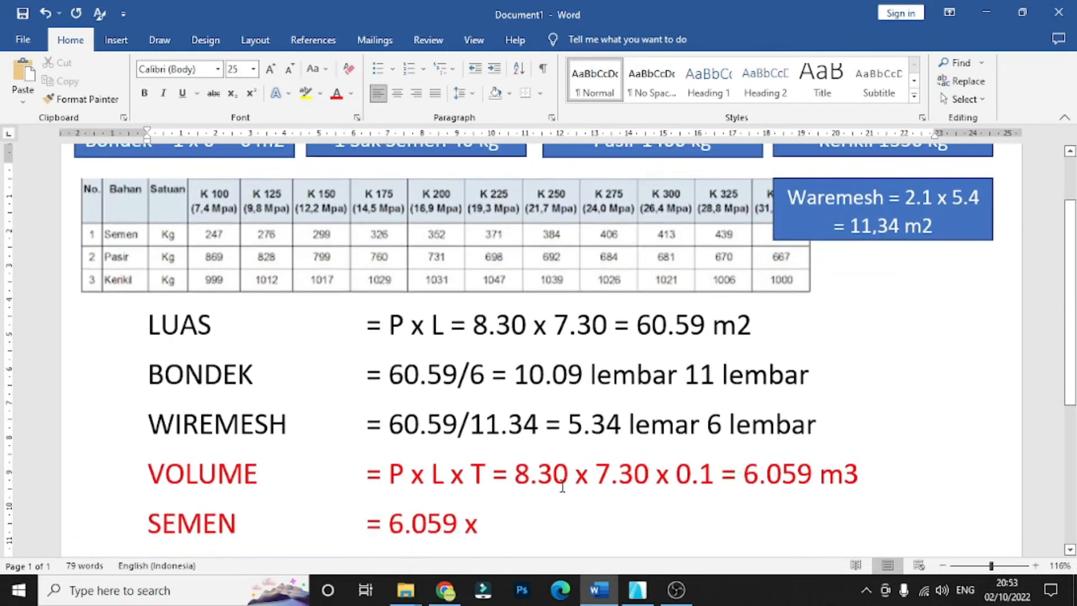
scroll(563, 487, "down", 2)
- Enter "384 =" in the SEMEN row, multiplying the volume by the K 250 cement weight
type("3")
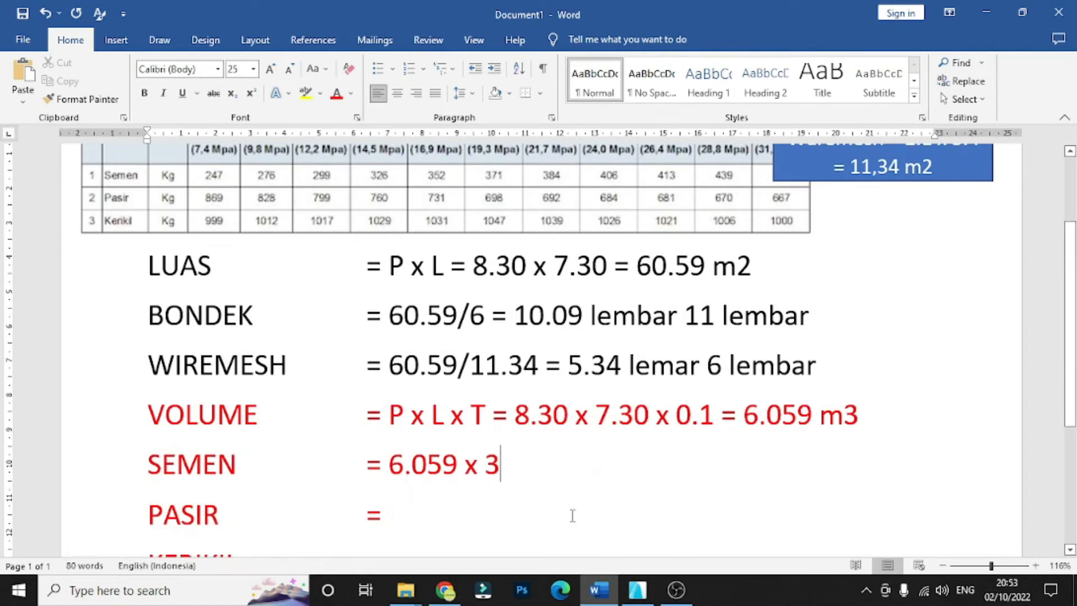
type("84 =")
scroll(662, 499, "up", 2)
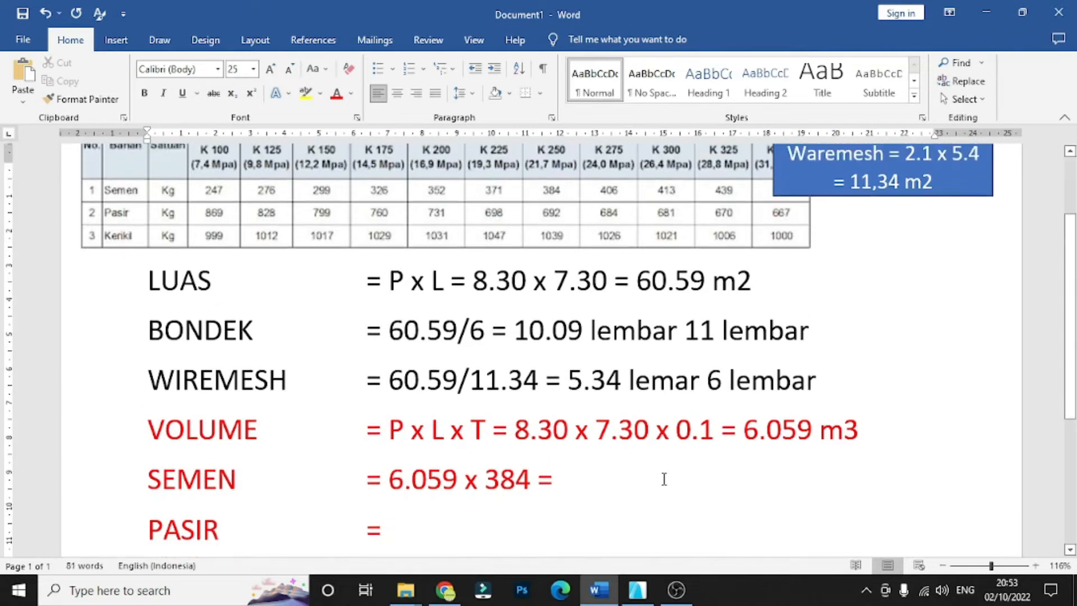
scroll(599, 457, "down", 2)
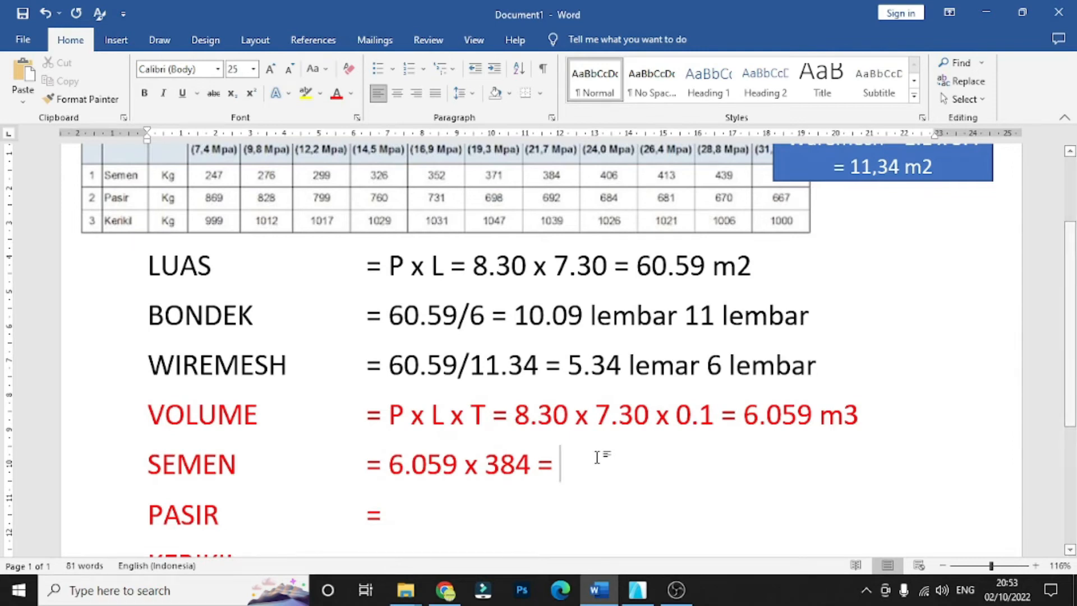
- Enter "2326.66 kg" as the cement weight result in the SEMEN row
type("23")
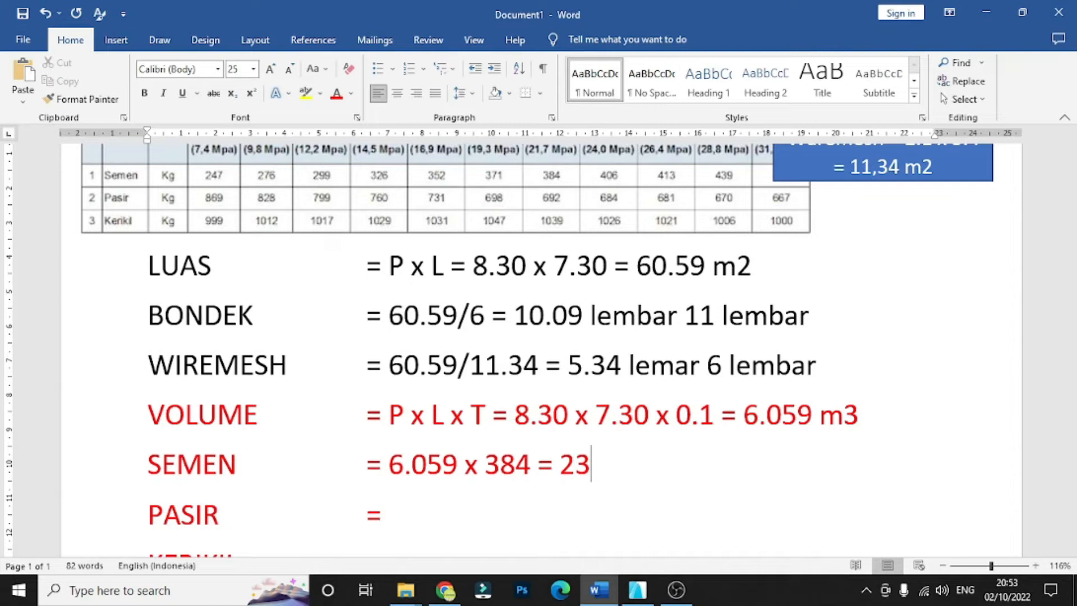
type("26.66")
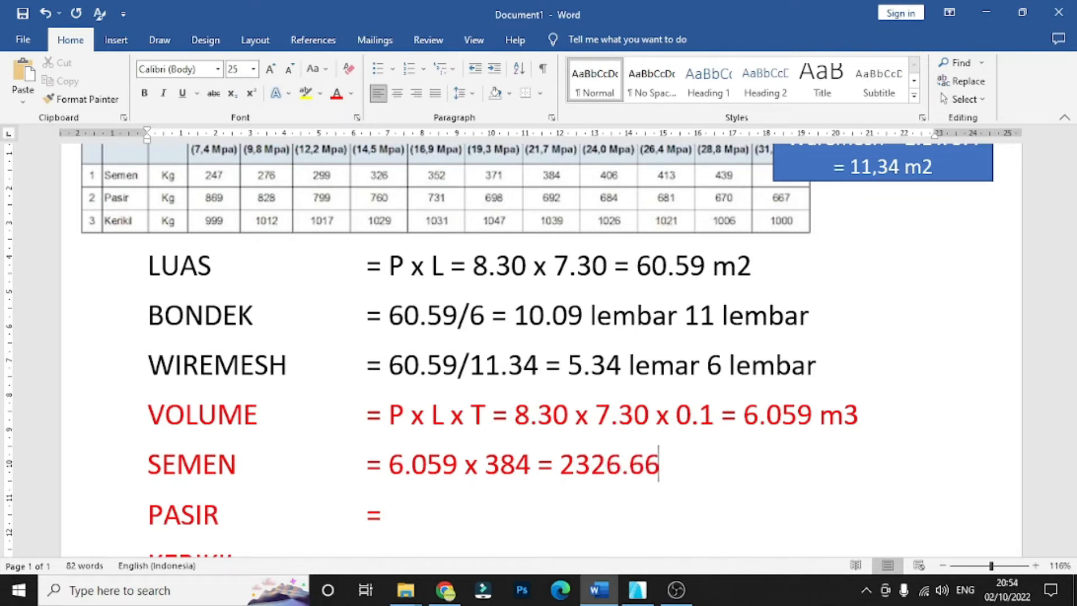
type(" kg")
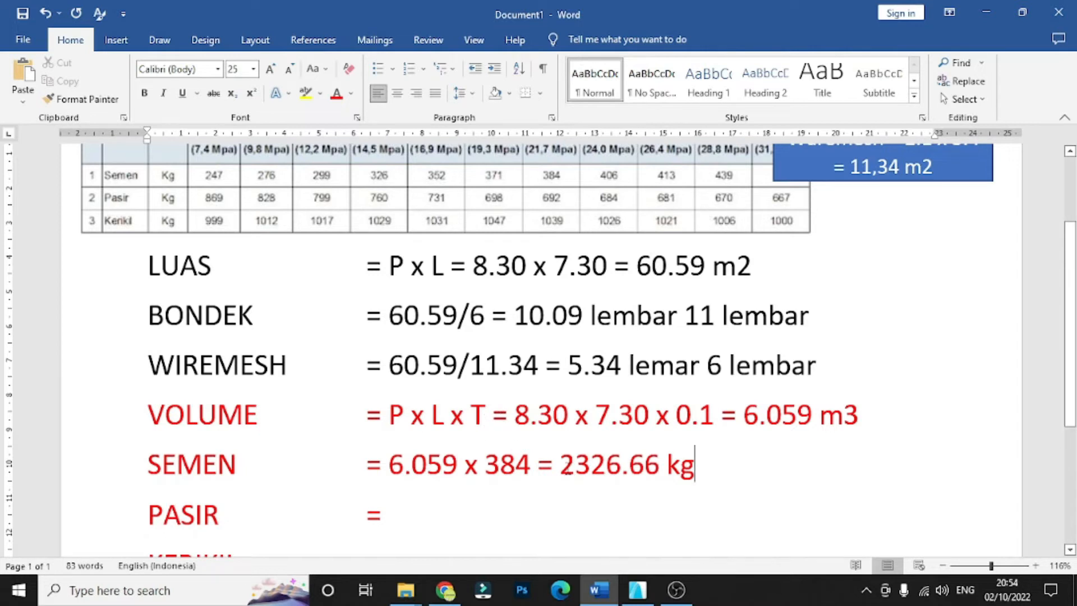
- Append "/40" to the SEMEN weight, dividing by the bag weight given in the 1 Sak Semen note
left_click_drag(560, 466, 630, 466)
left_click(583, 504)
left_click(702, 469)
type("/40")
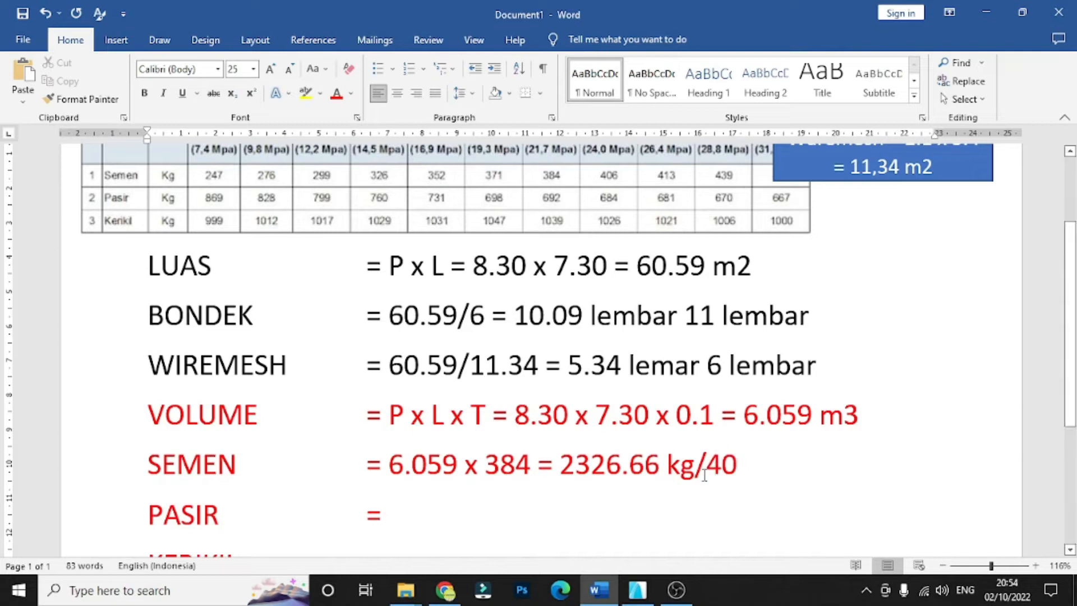
scroll(347, 215, "up", 3)
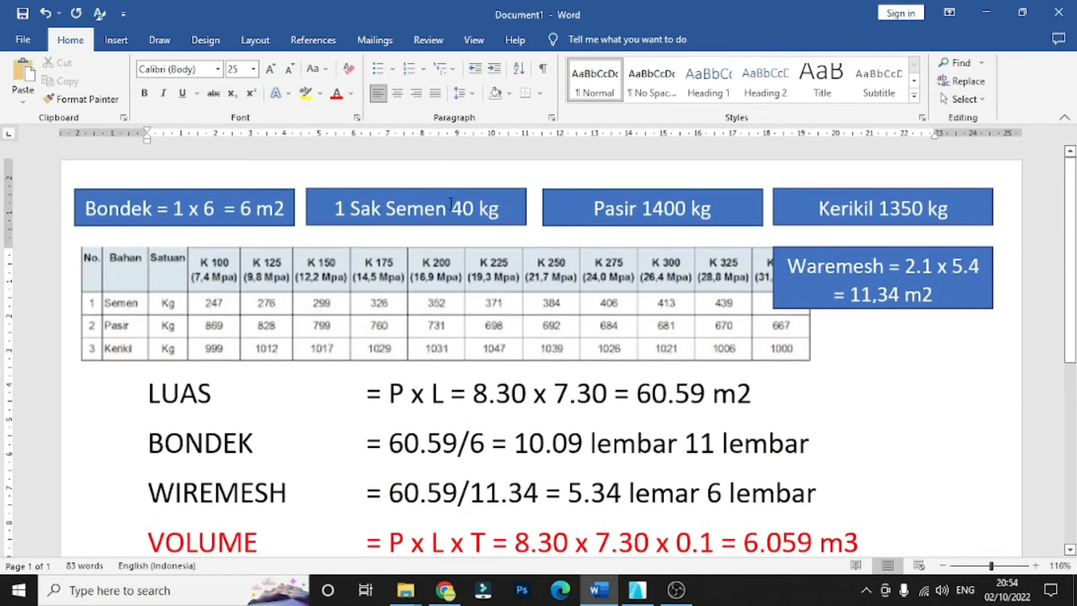
scroll(502, 216, "down", 3)
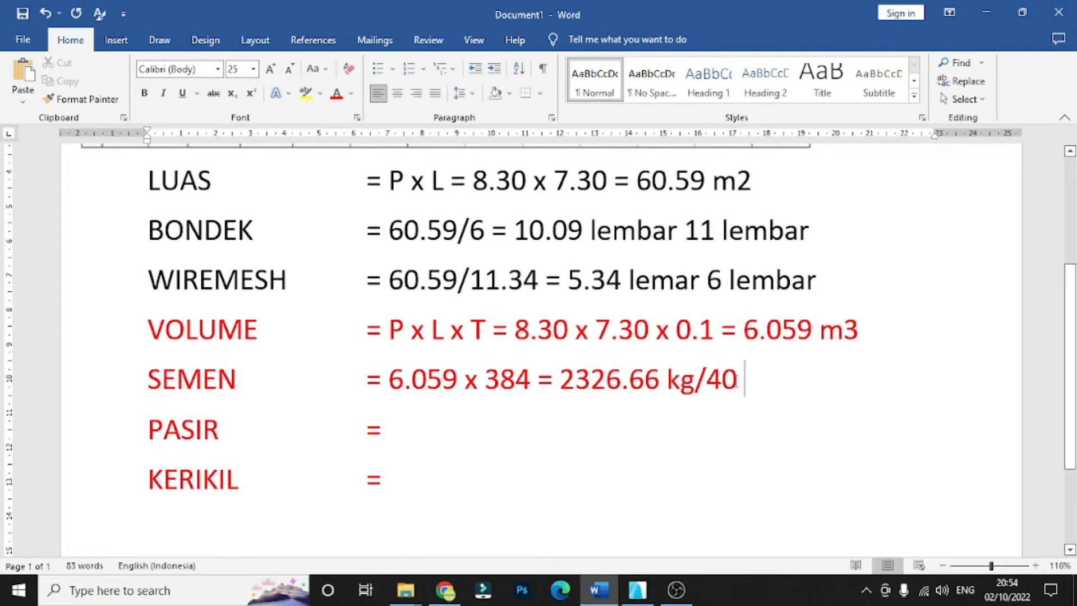
mouse_move(708, 383)
left_mouse_down()
mouse_move(744, 384)
mouse_move(708, 383)
left_mouse_up()
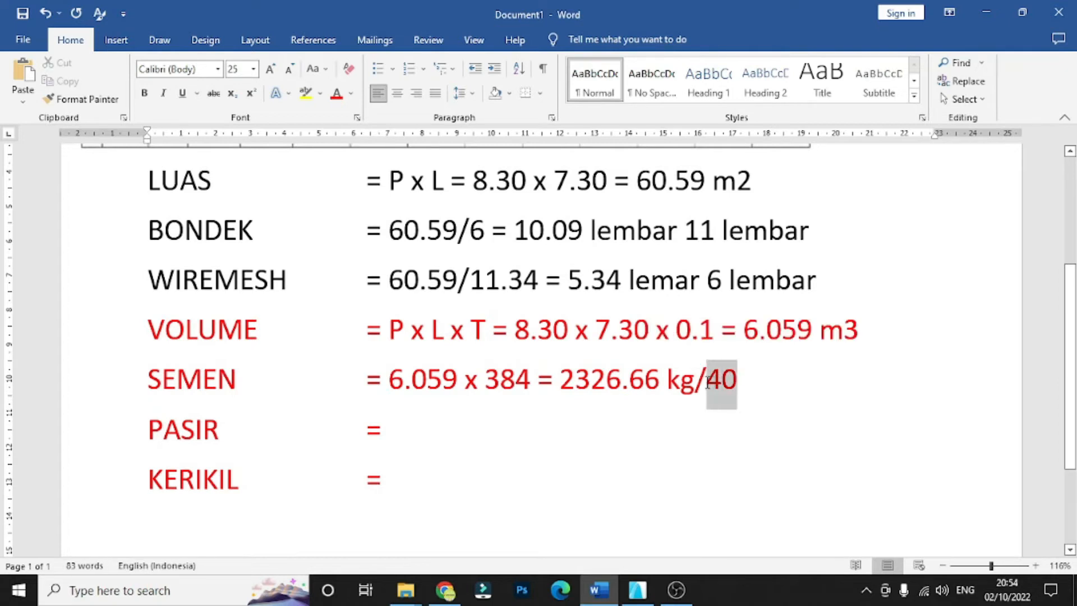
left_click(744, 397)
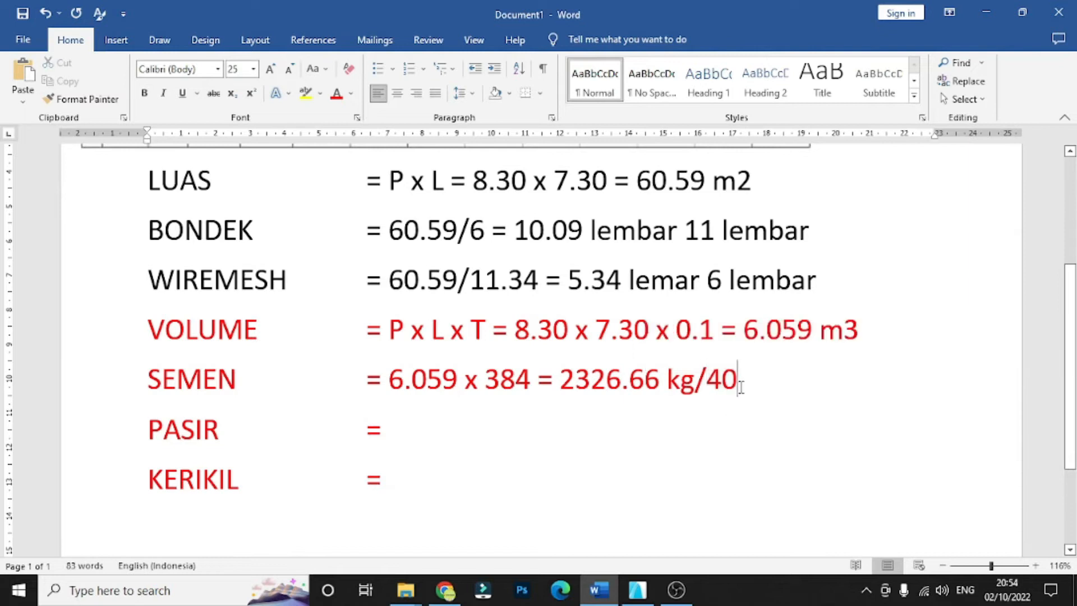
- Complete the SEMEN row with "= 58.16 at 59 sak", rounding the cement up to whole bags
type("=")
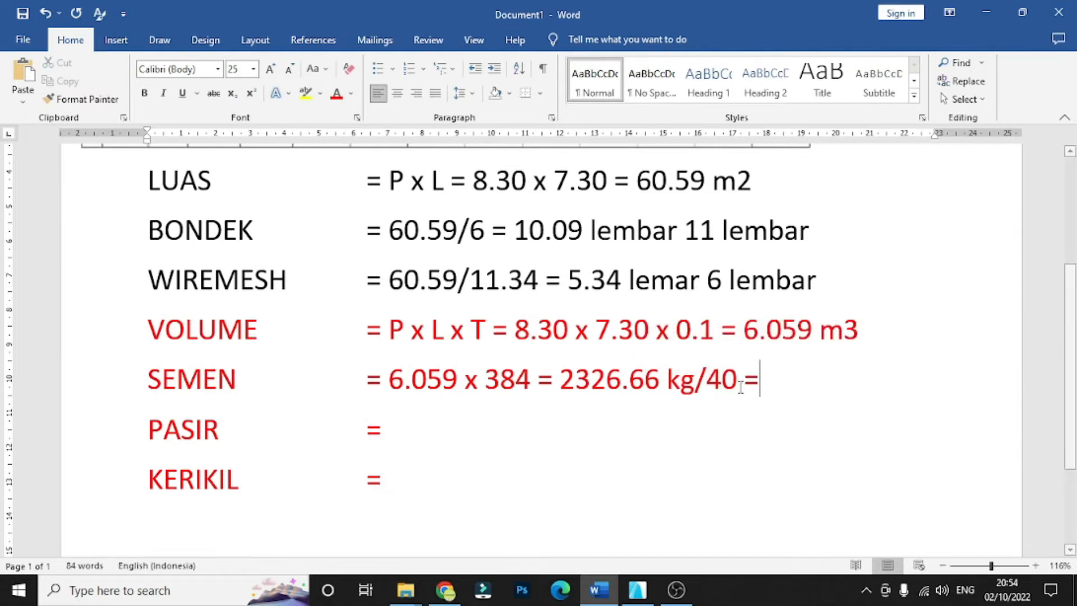
type(" 58")
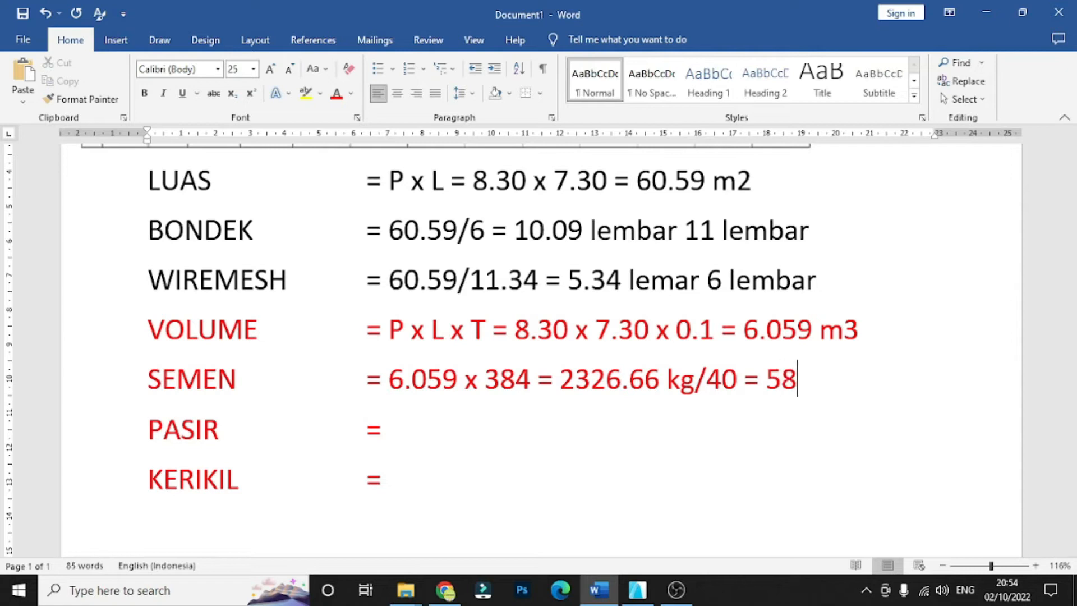
type(".16")
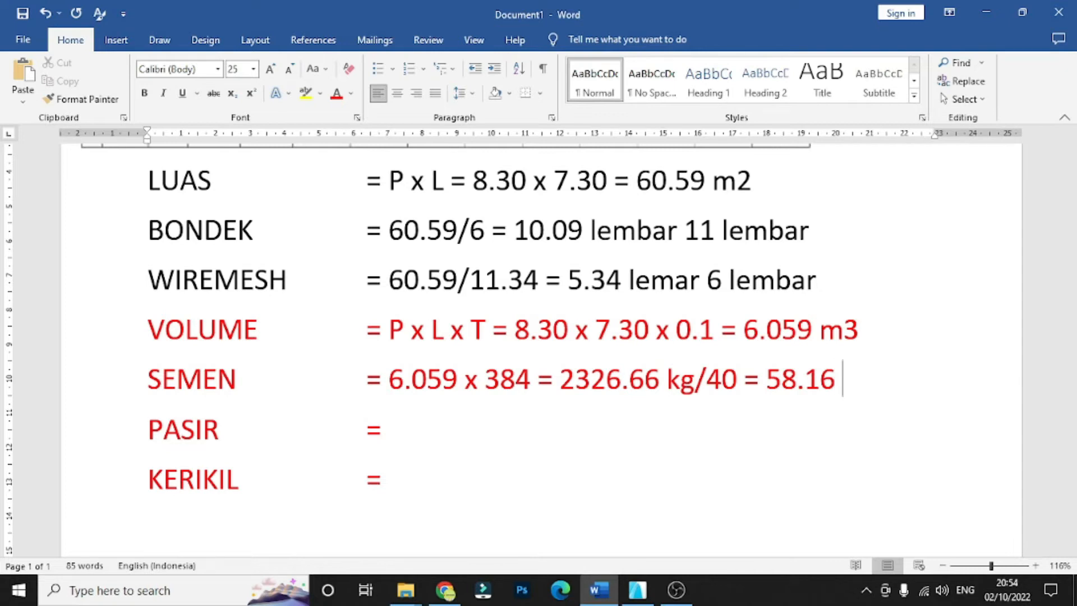
type(" at 59 s")
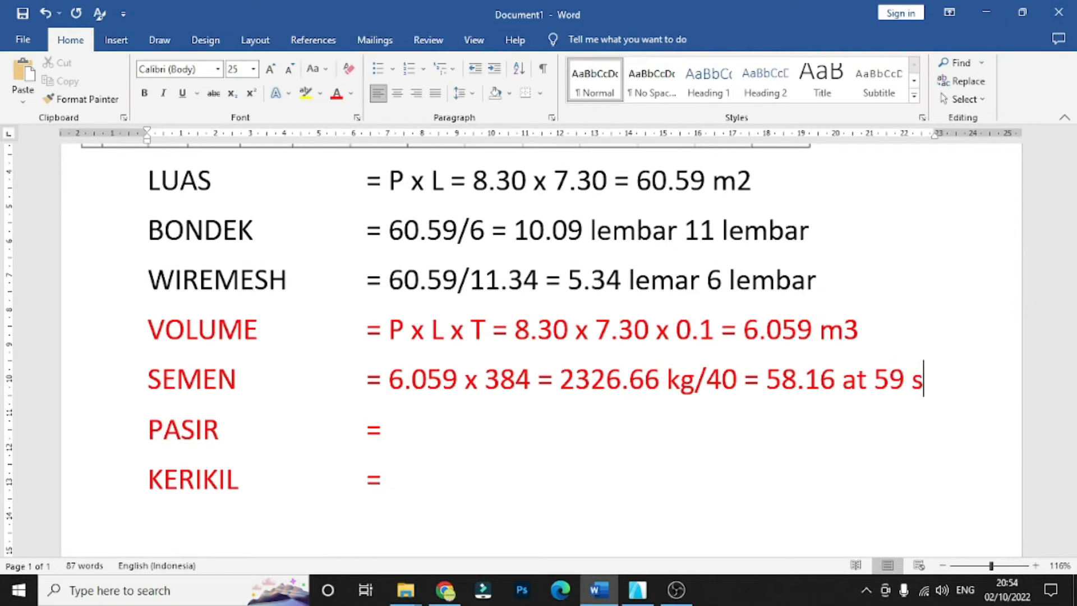
type("ak")
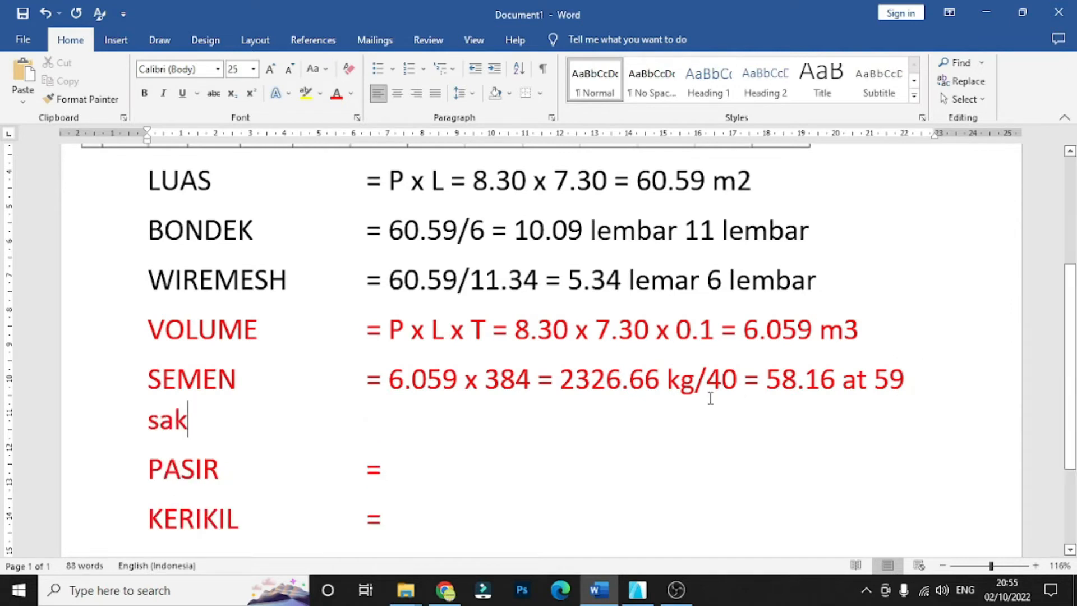
- Set the font size of the SEMEN calculation after its first equals sign to 20
double_click(125, 391)
left_click_drag(195, 421, 388, 379)
left_click(240, 69)
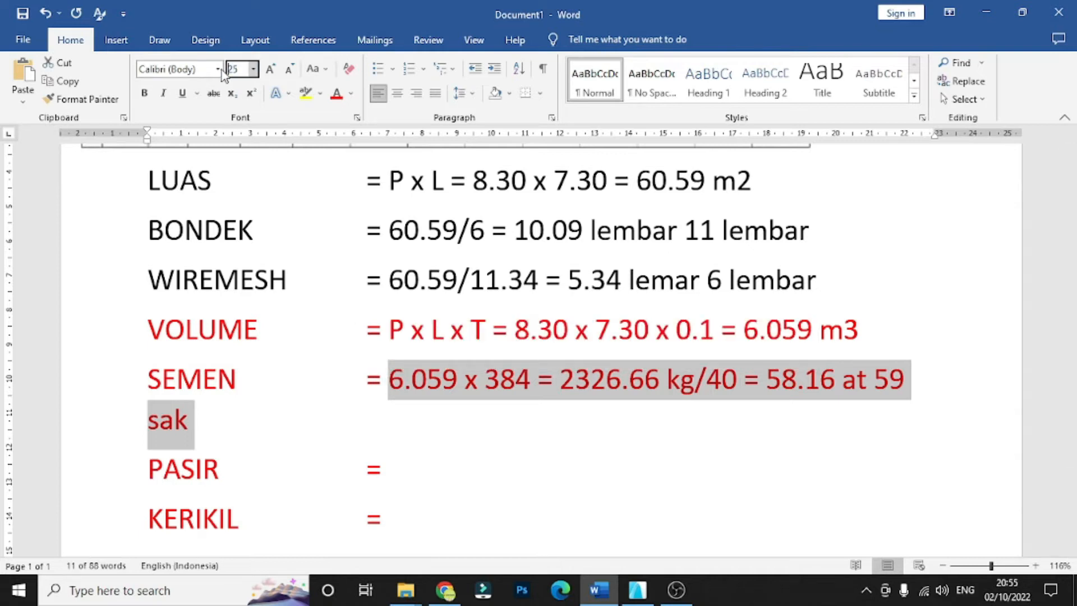
type("20")
key("Return")
left_click(585, 457)
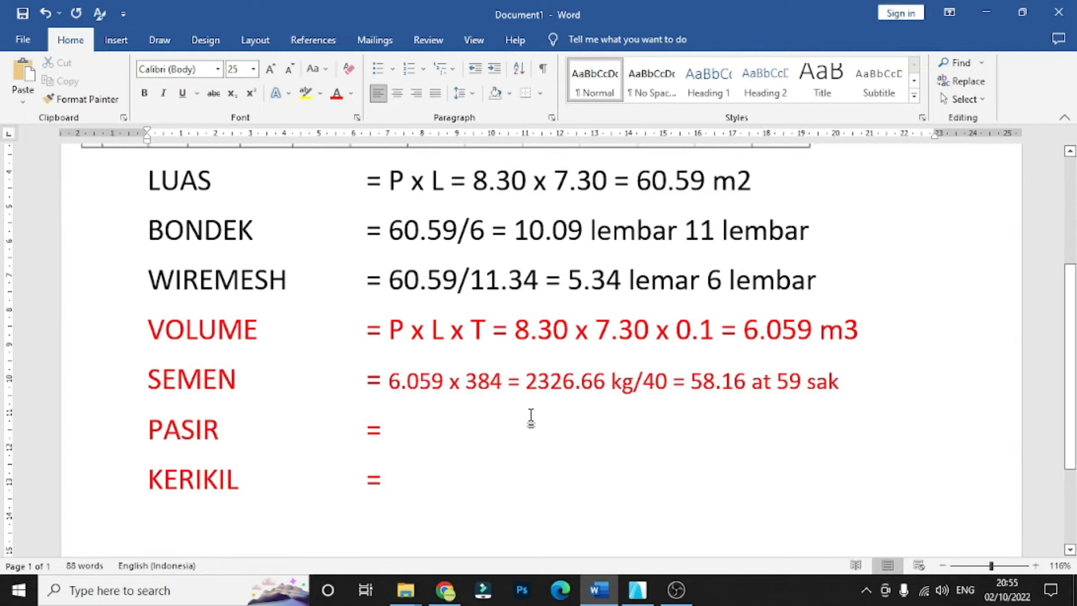
- Colour the "59 sak" result in the SEMEN row green
left_click_drag(781, 382, 842, 385)
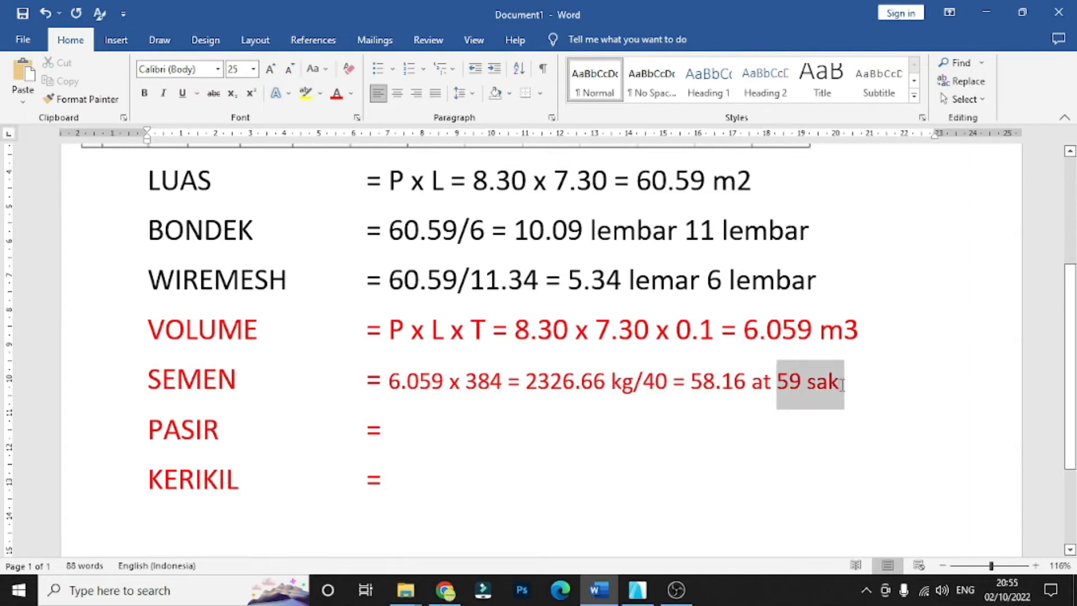
left_click(351, 93)
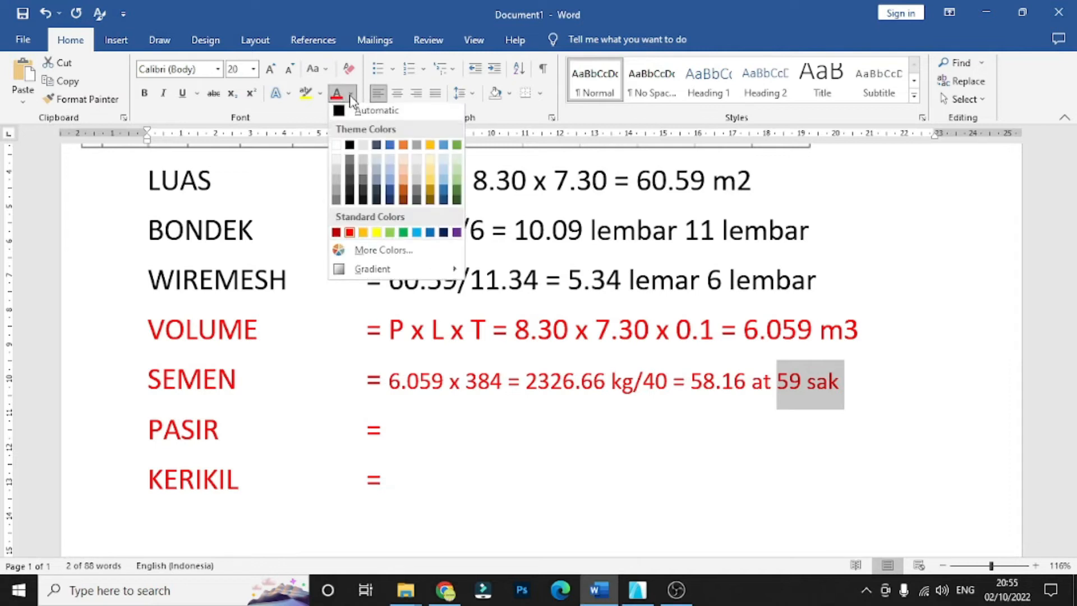
left_click(404, 238)
- Begin the PASIR row's calculation with "6.059 x", using the slab volume
left_click(437, 437)
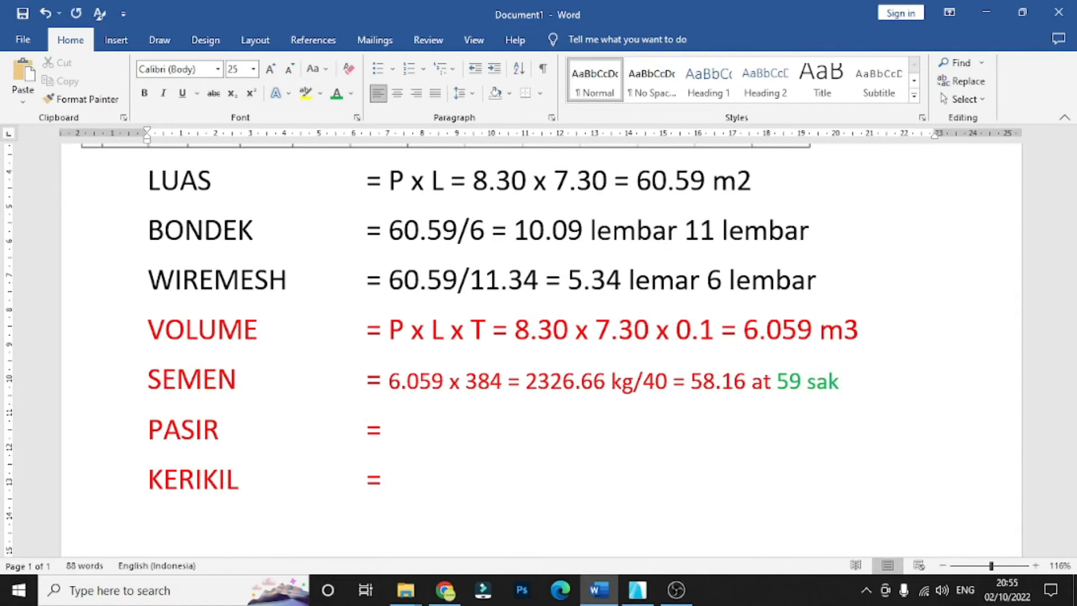
type("6.05")
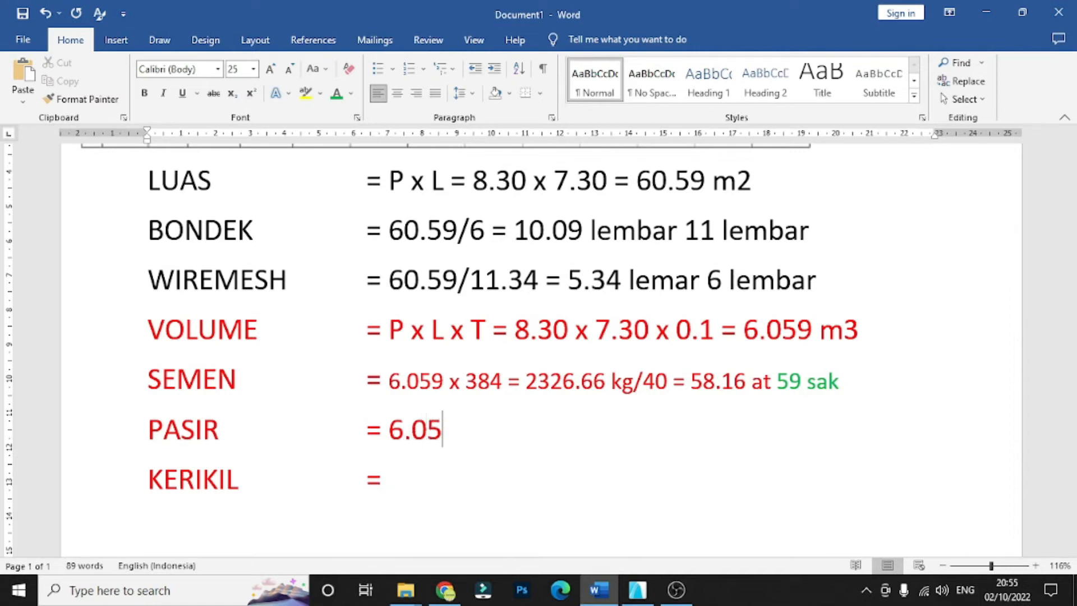
type("9 x")
left_click_drag(486, 434, 396, 434)
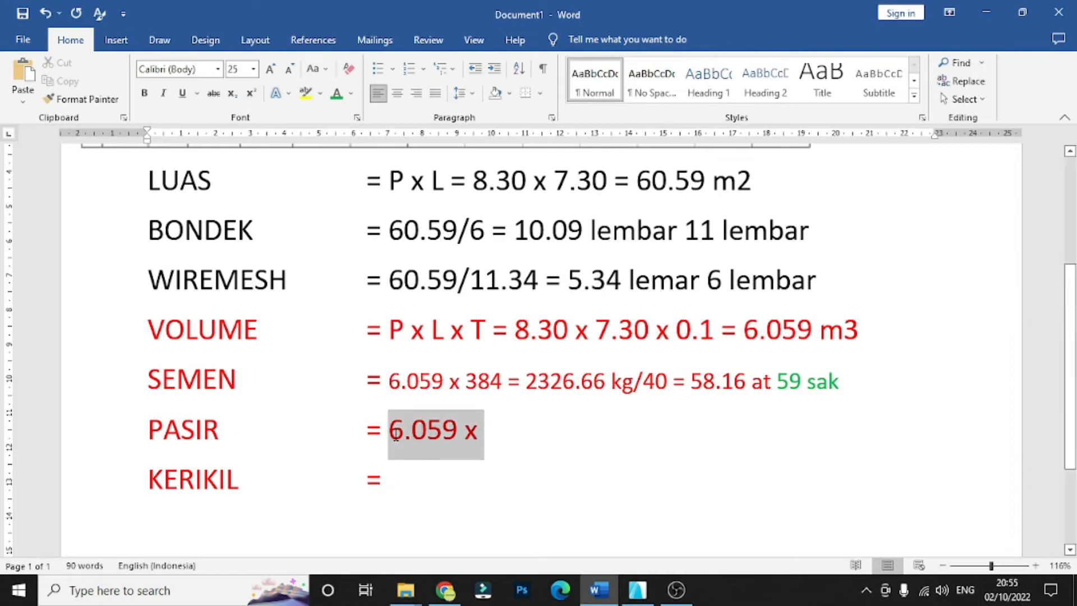
left_click(516, 438)
- Look up the K 250 sand weight in the concrete mix table and enter 692 in the PASIR row
scroll(513, 426, "up", 5)
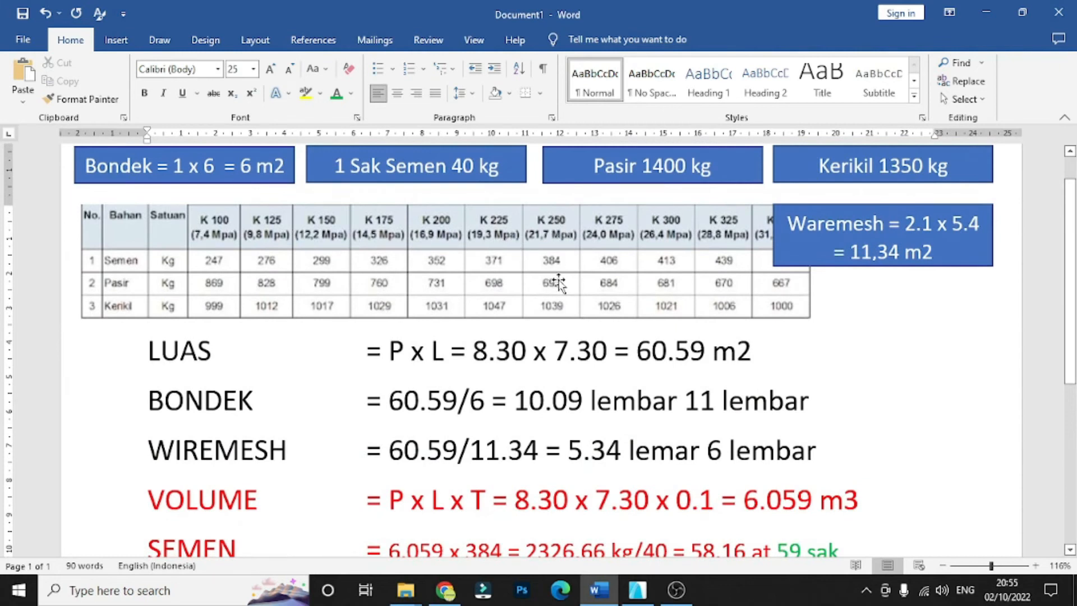
scroll(559, 283, "down", 2)
scroll(558, 314, "up", 3)
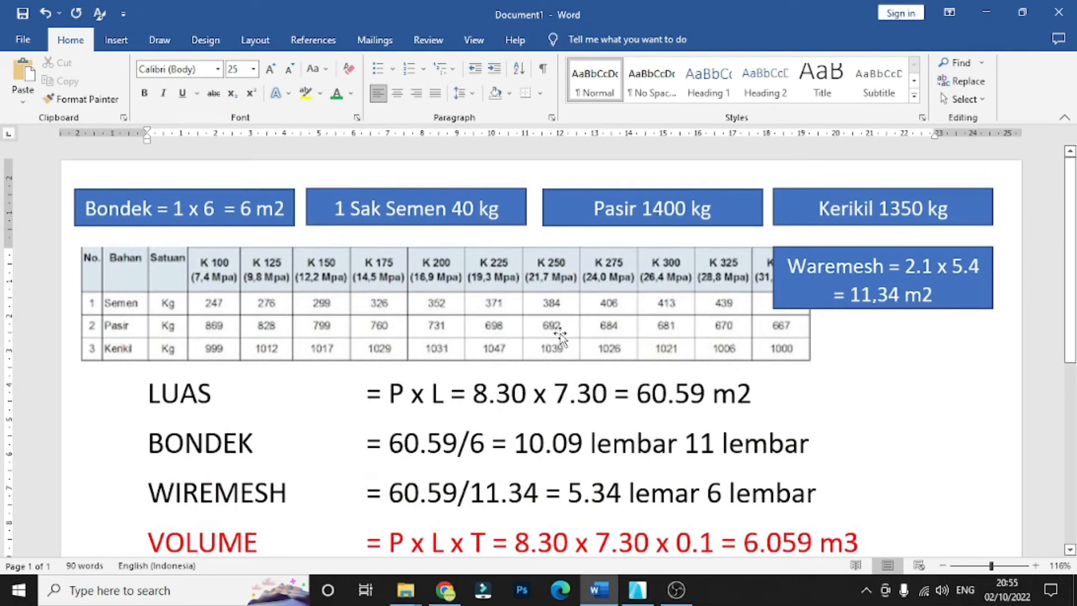
scroll(547, 332, "down", 1)
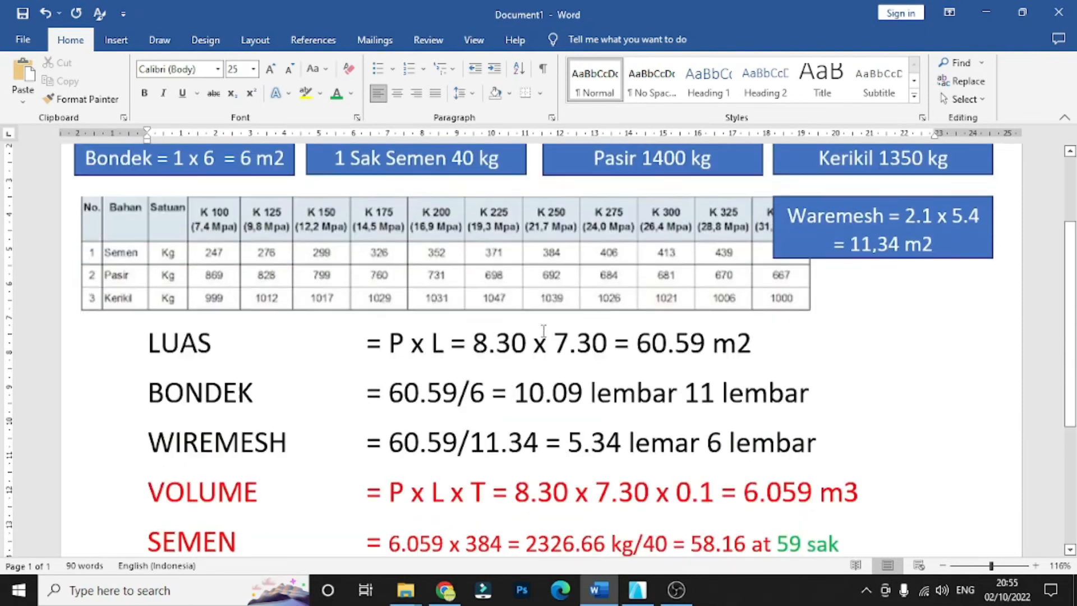
scroll(543, 331, "down", 3)
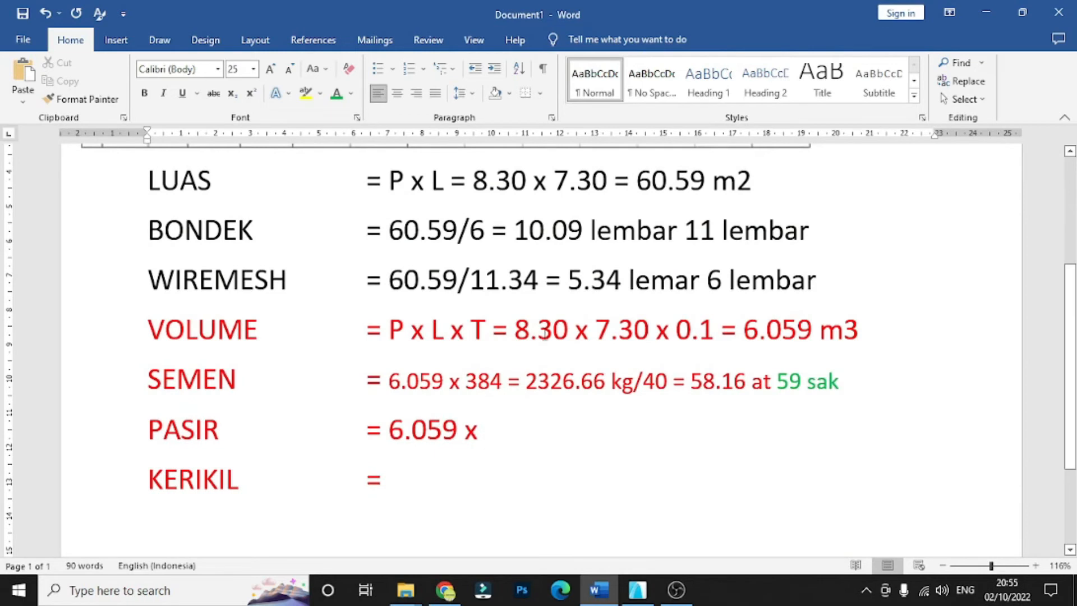
type("692")
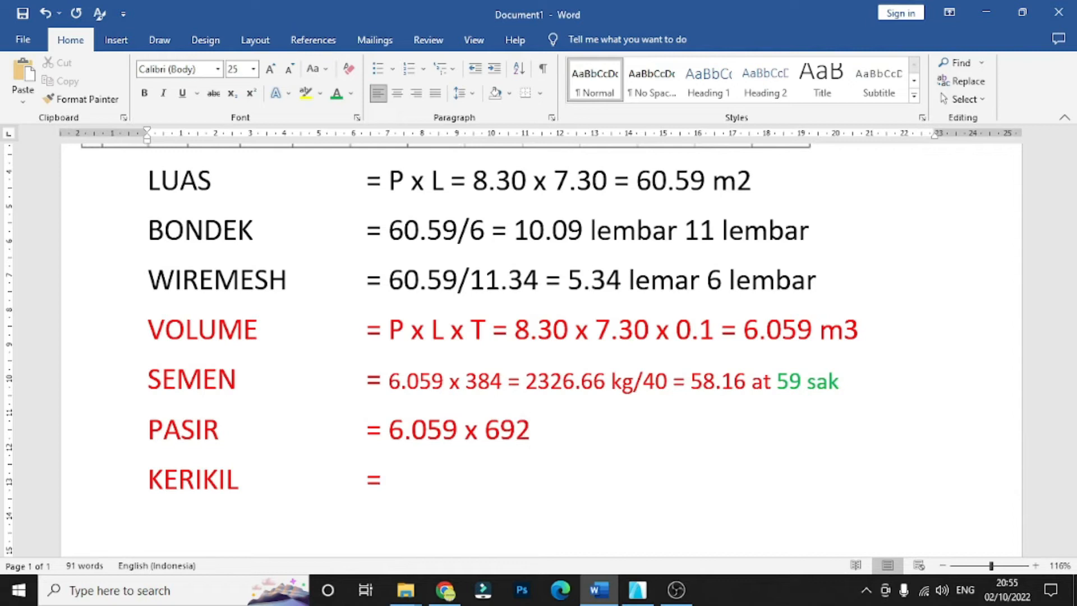
type(" = 4192")
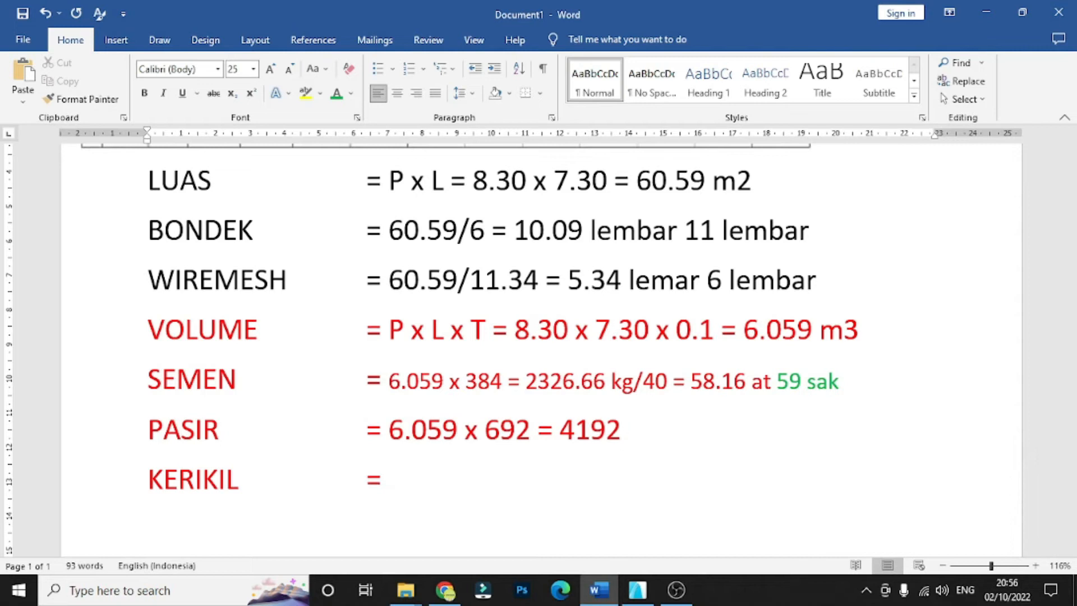
type(".8 kg")
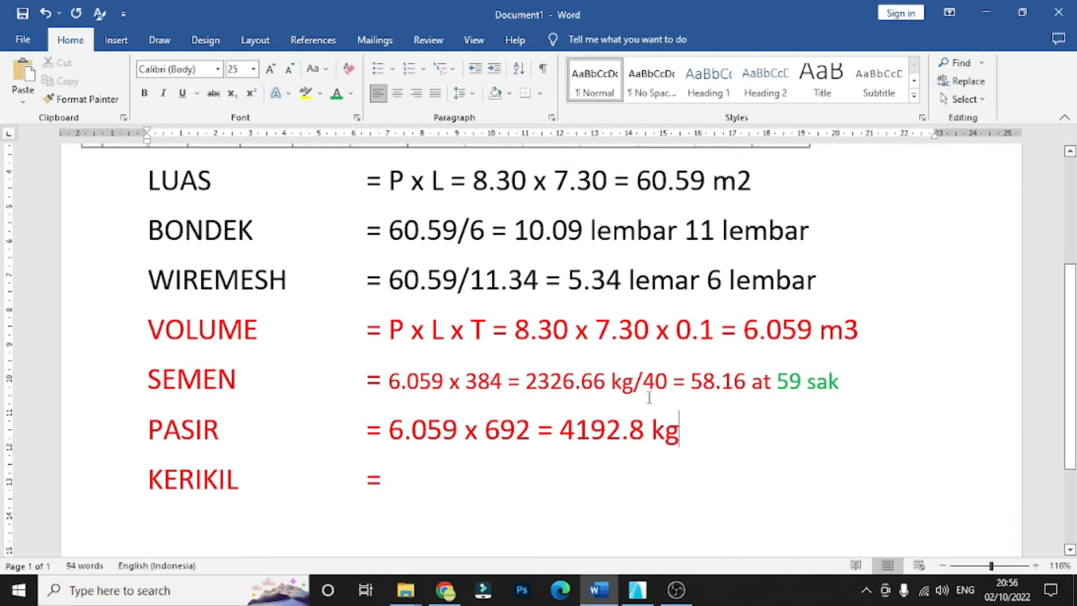
left_click_drag(709, 432, 388, 431)
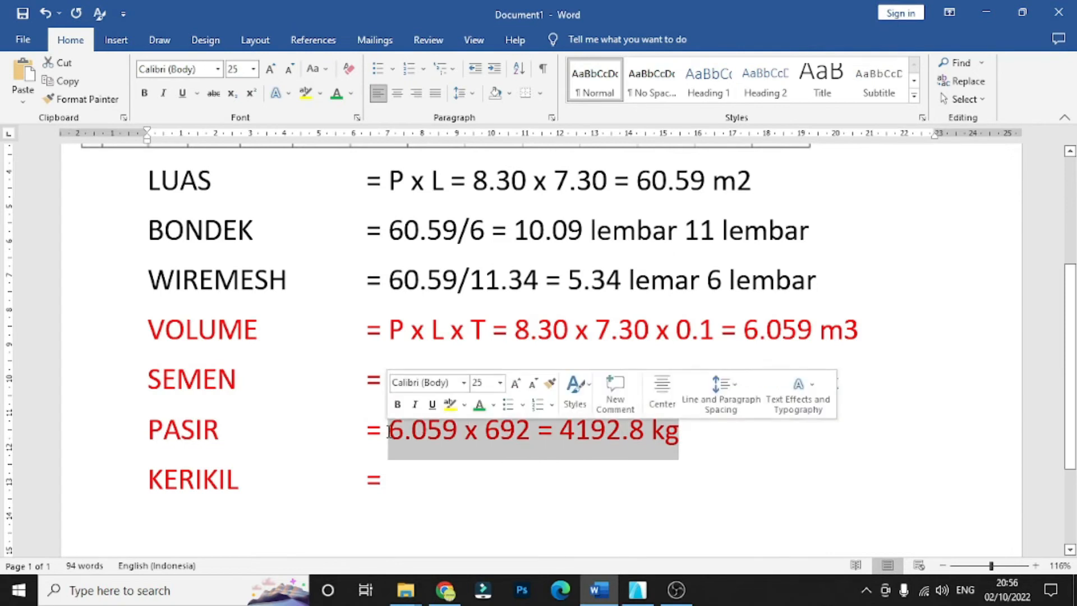
left_click(253, 68)
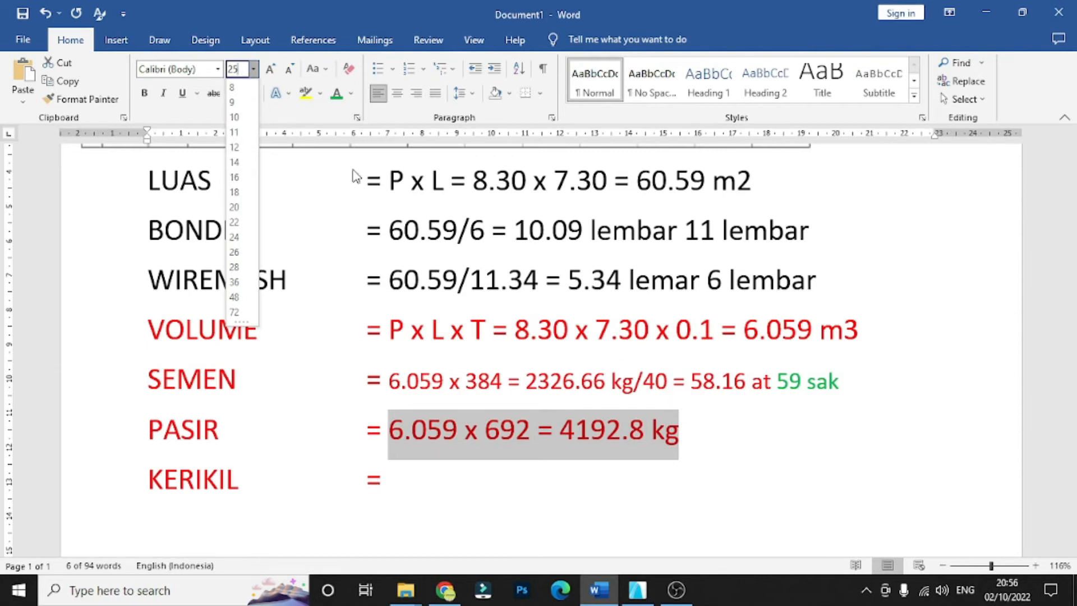
key("Return")
left_click(685, 438)
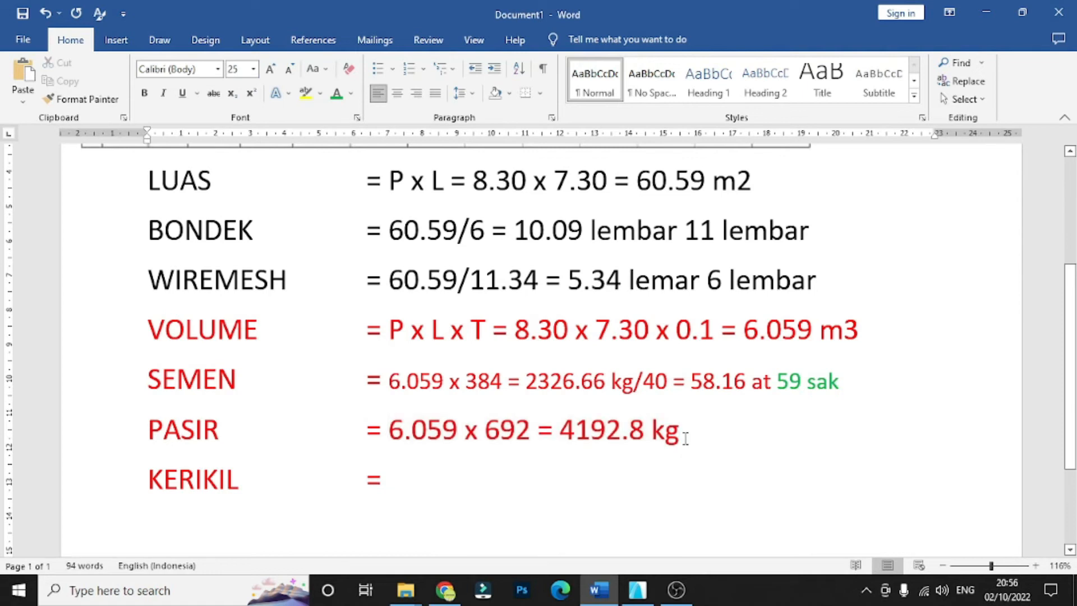
- Look up the sand weight per cubic metre in the Pasir reference box and append "/1400" to the PASIR row
scroll(697, 470, "up", 4)
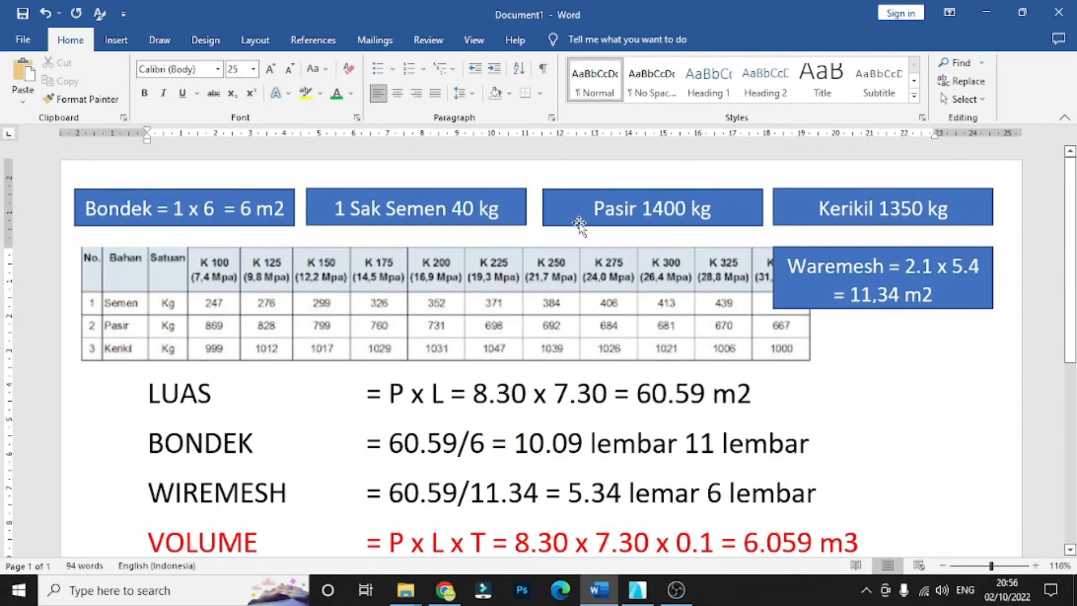
triple_click(596, 217)
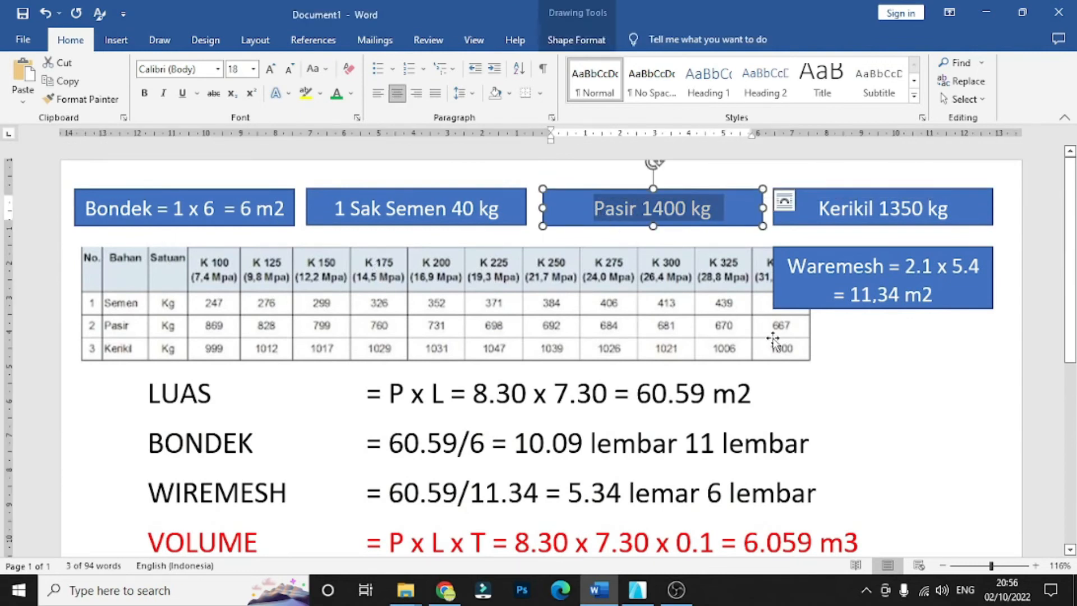
left_click(901, 365)
left_click_drag(719, 209, 594, 211)
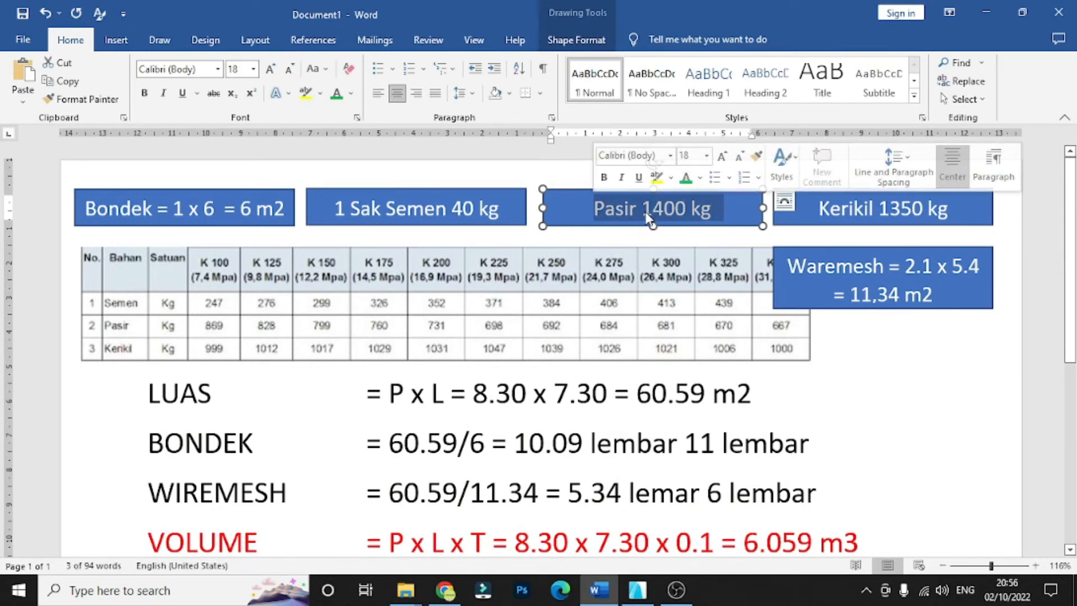
scroll(721, 462, "down", 4)
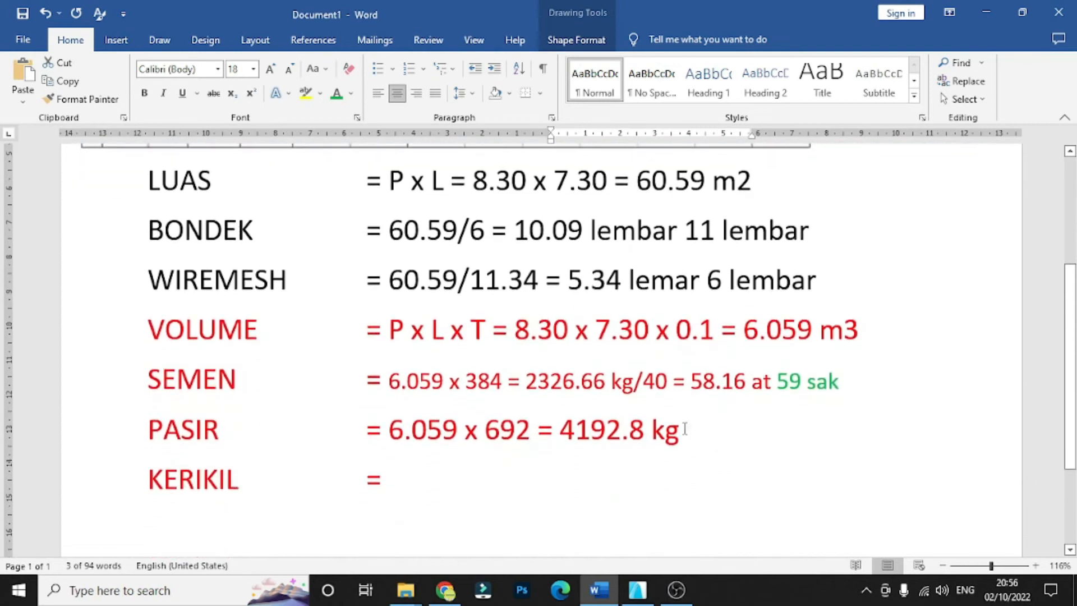
left_click(688, 430)
type("/")
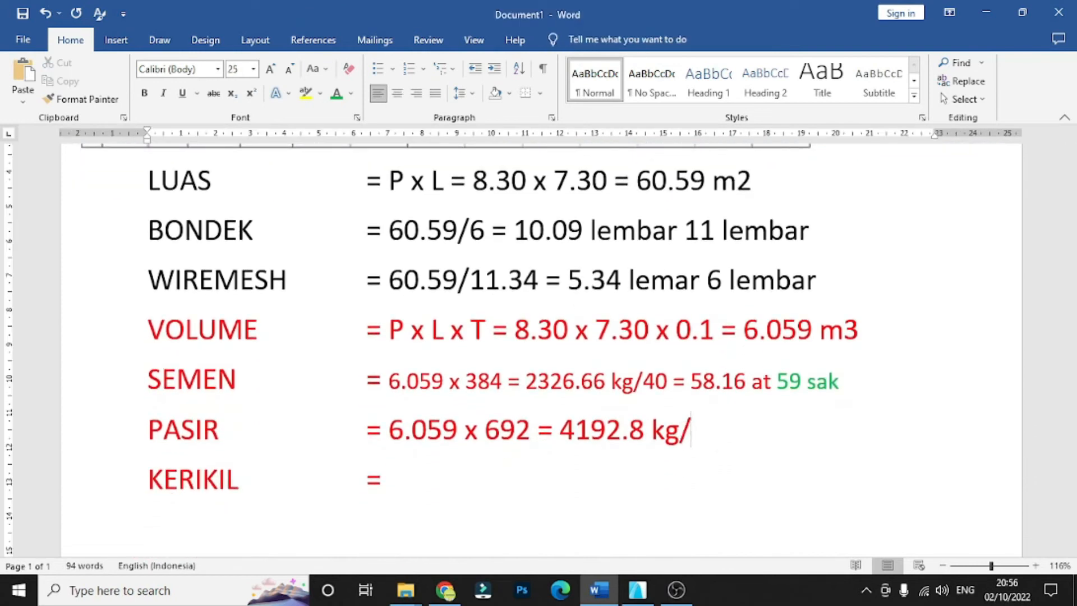
type("1400")
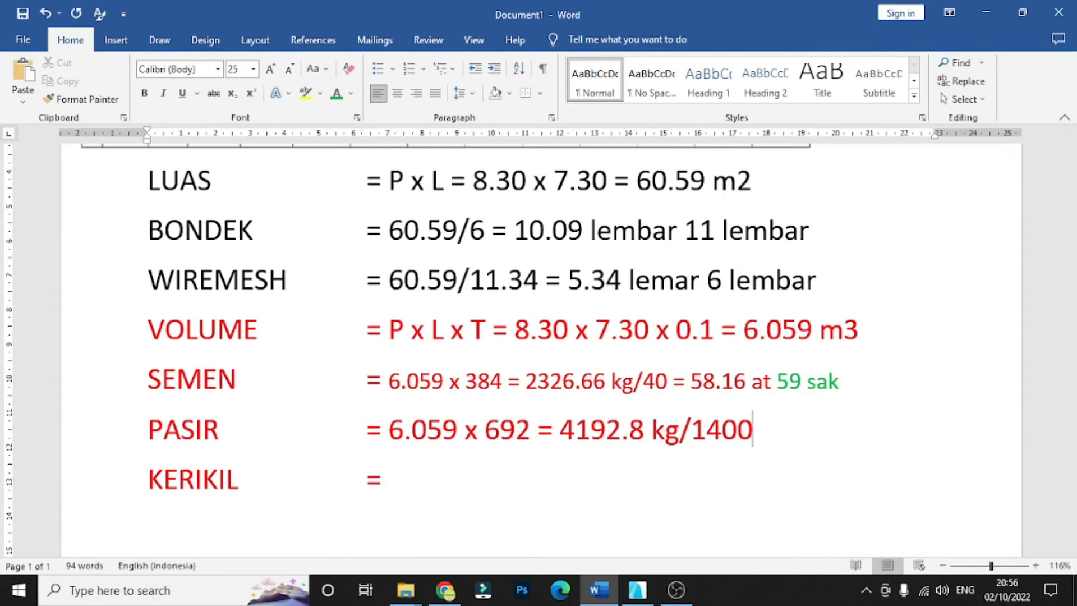
type(" =")
- Complete the PASIR row with the sand volume "= 2.99 m3 at 3 m3"
type("2.99 m")
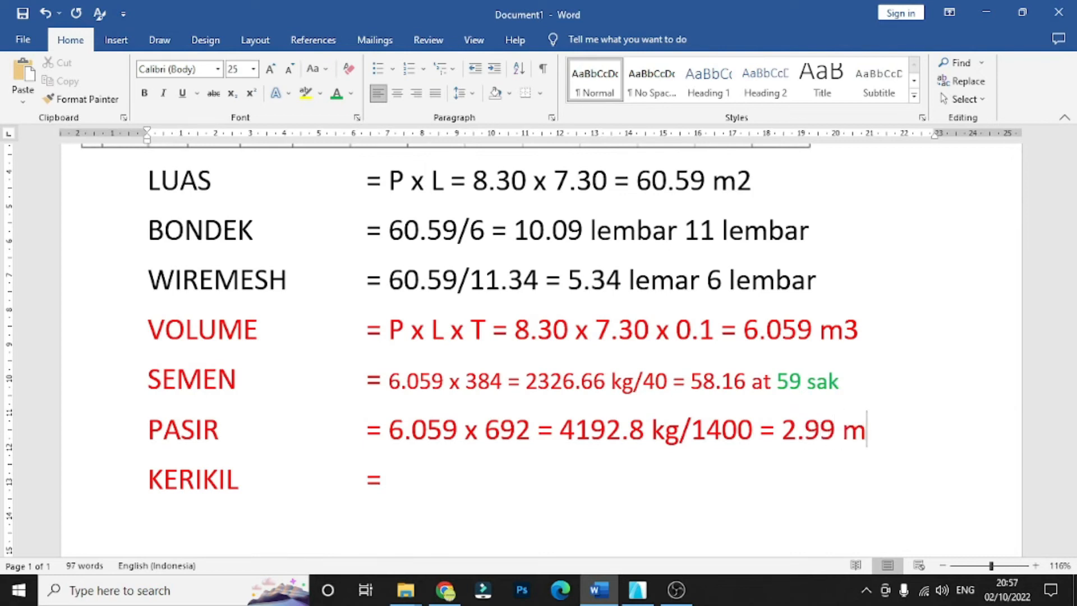
type("3 ")
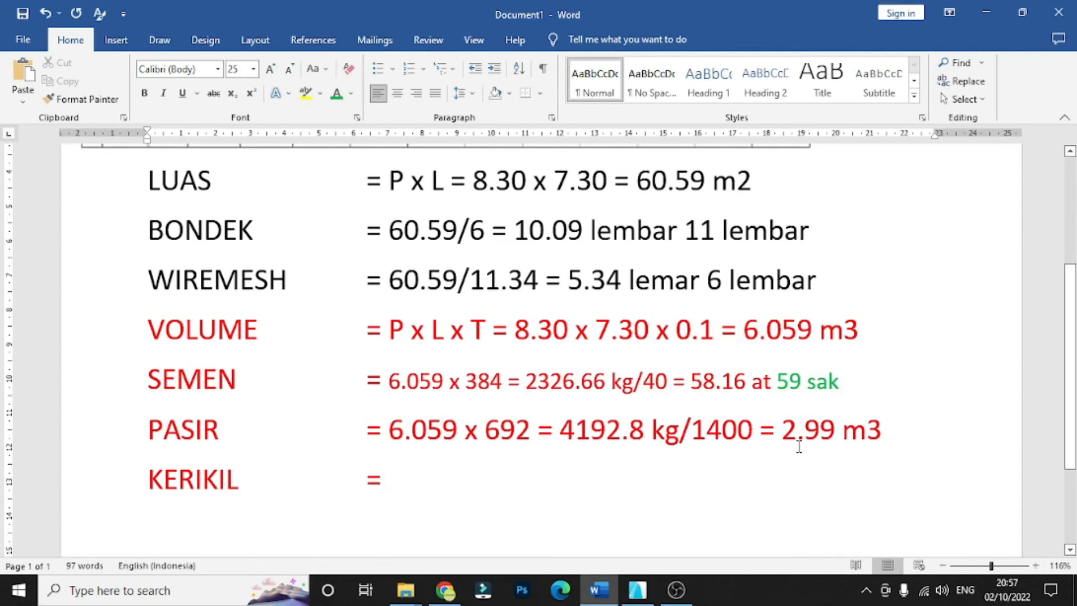
type("at")
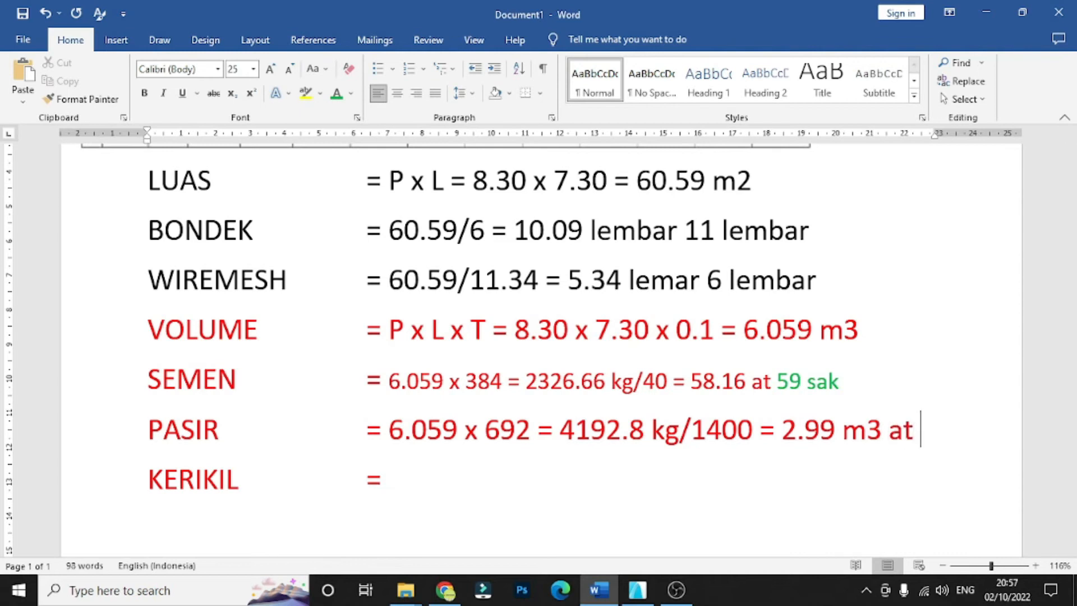
type(" 3")
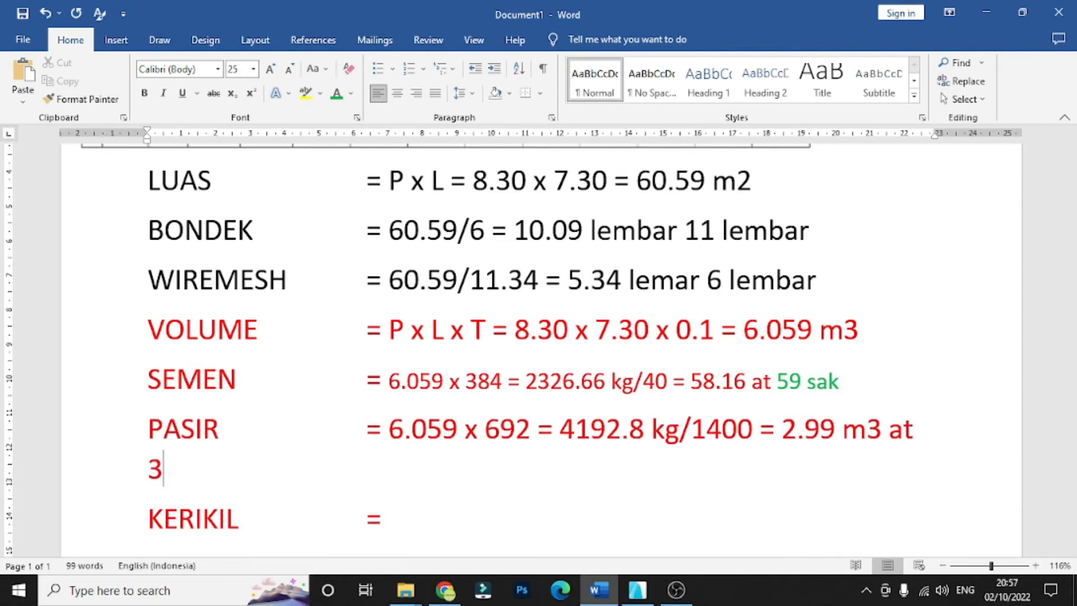
type(" m3")
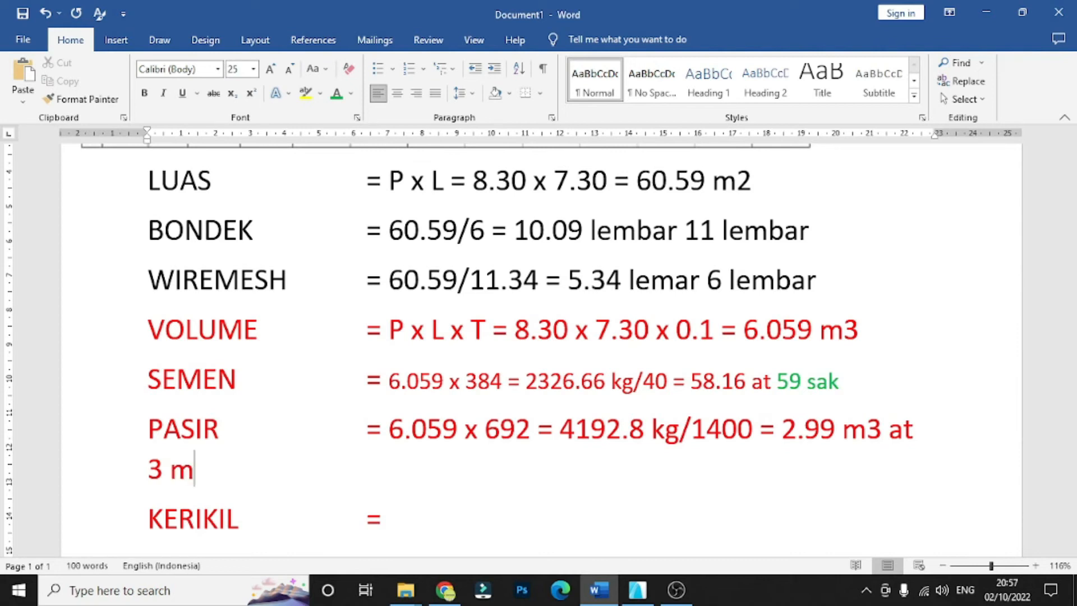
- Set the font size of the PASIR row's calculation after the equals sign to 20
left_click_drag(212, 475, 392, 438)
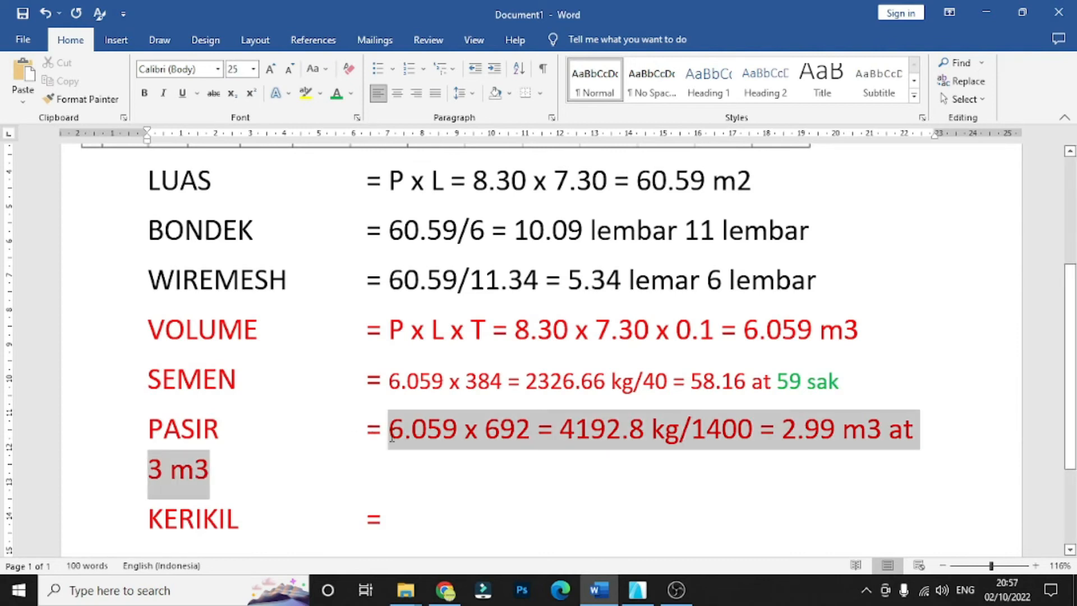
left_click(249, 68)
type("20")
key("Return")
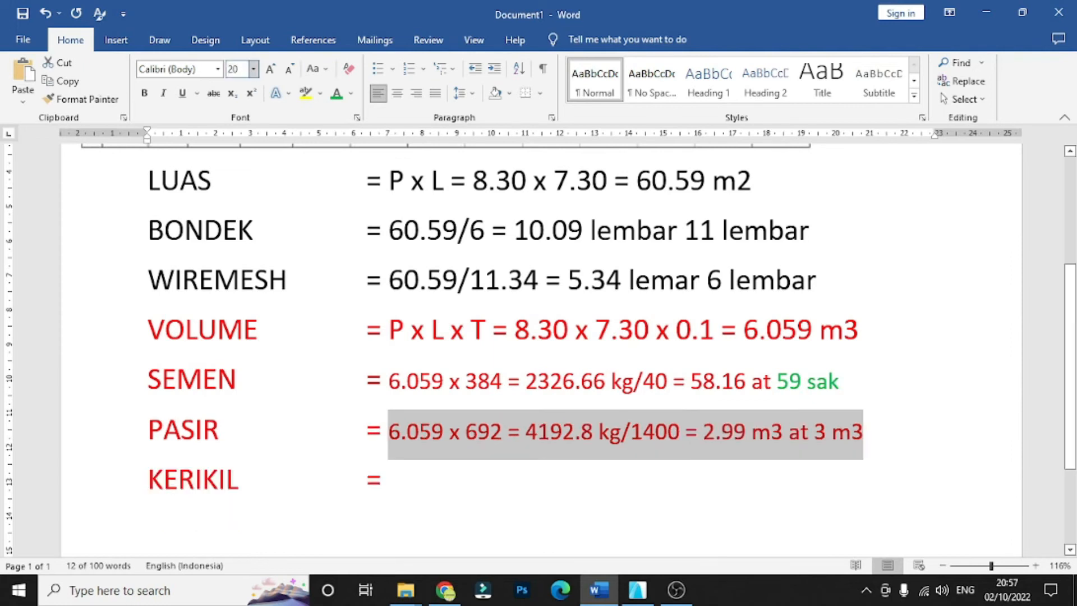
- Colour the "3 m3" result in the PASIR row green
scroll(421, 466, "down", 1)
left_click(410, 437)
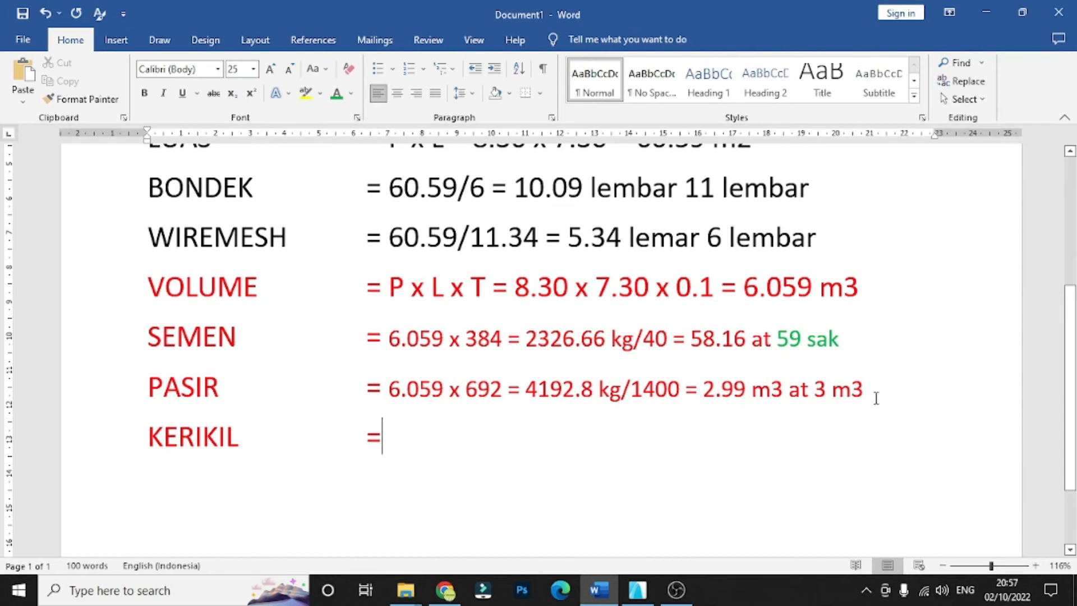
left_click_drag(864, 389, 816, 389)
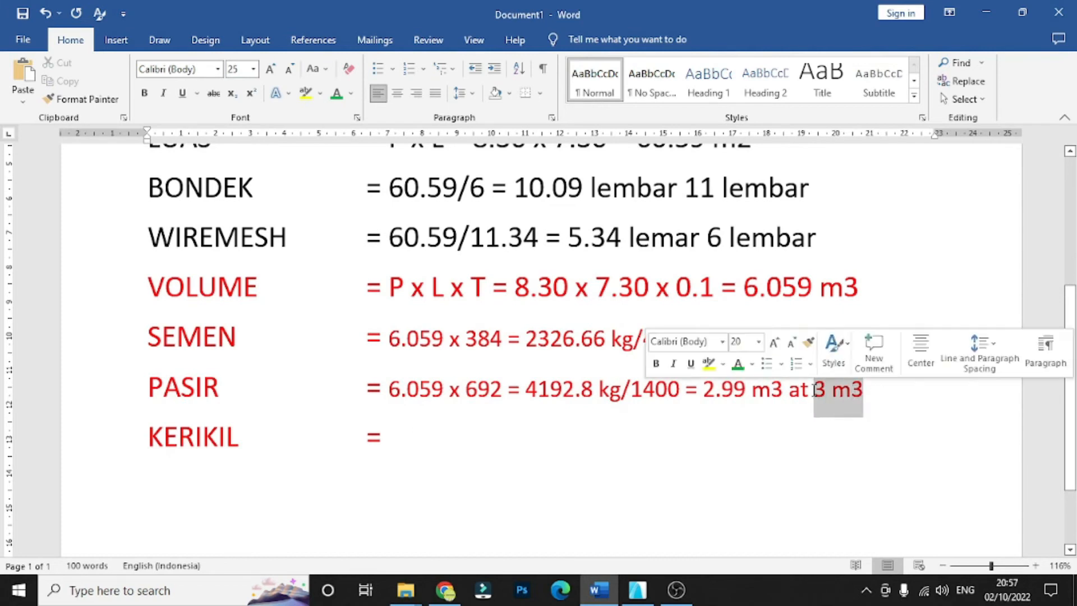
left_click(338, 95)
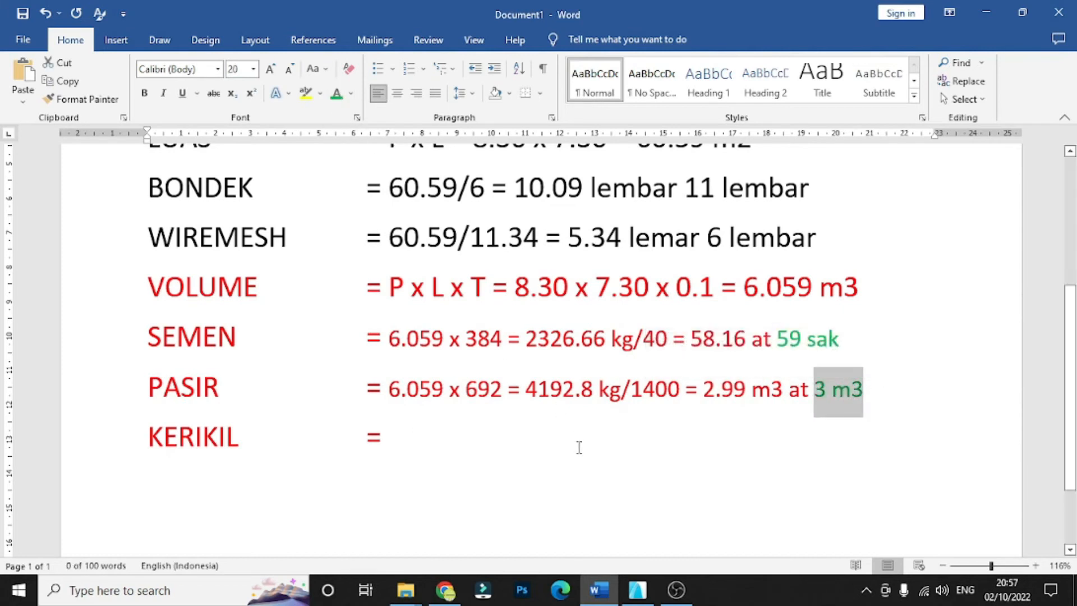
- Begin the KERIKIL row's calculation with "6.059 x", using the slab volume
left_click(521, 452)
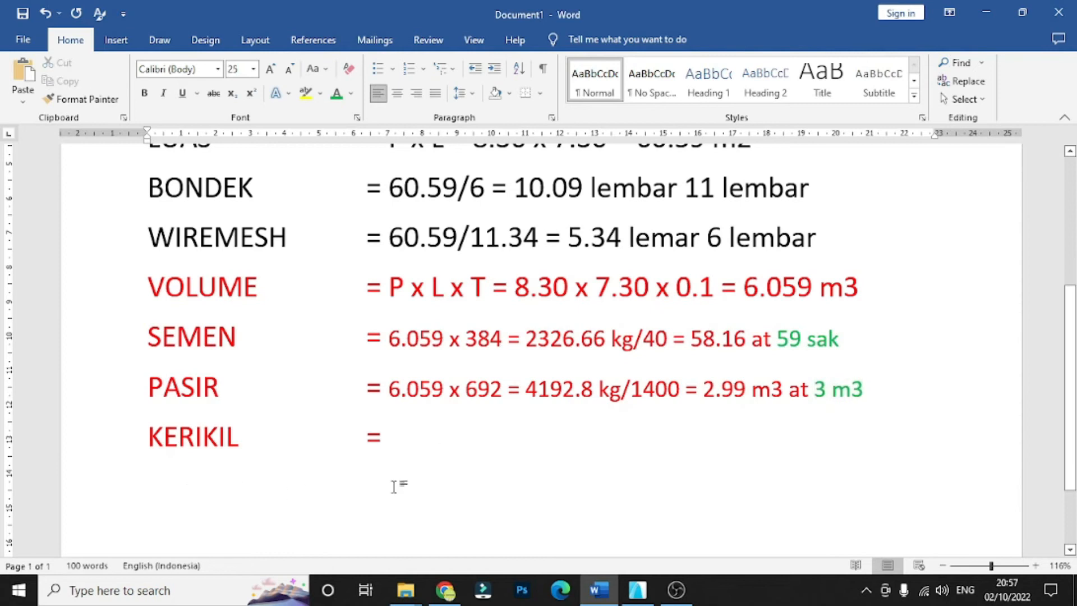
type("60")
key("BackSpace")
type(".059")
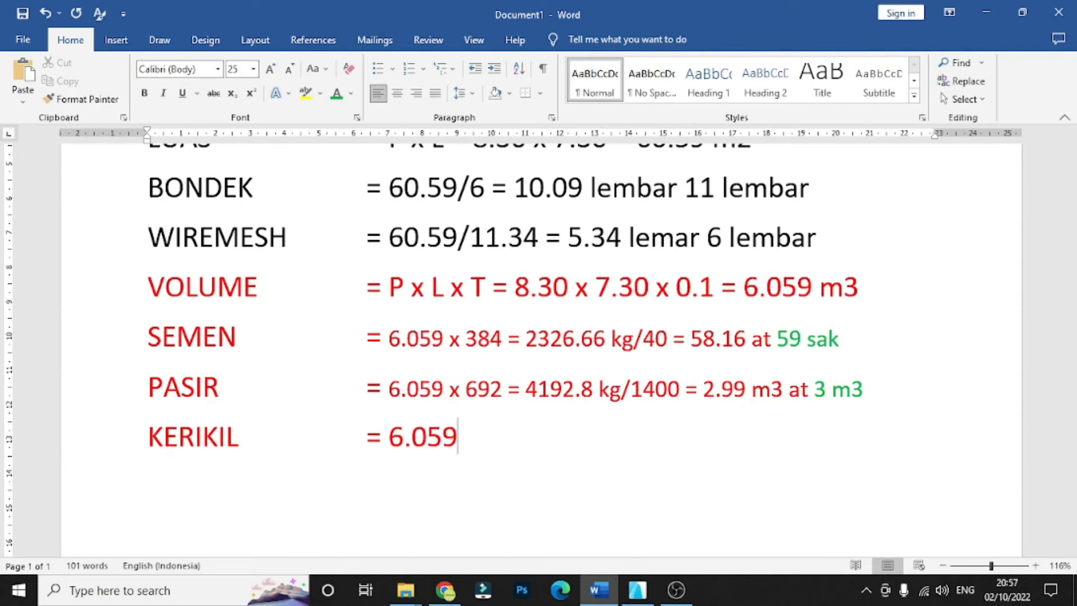
type(" x")
- Look up the K 250 gravel weight in the concrete mix table and enter 1039 in the KERIKIL row
scroll(404, 472, "up", 2)
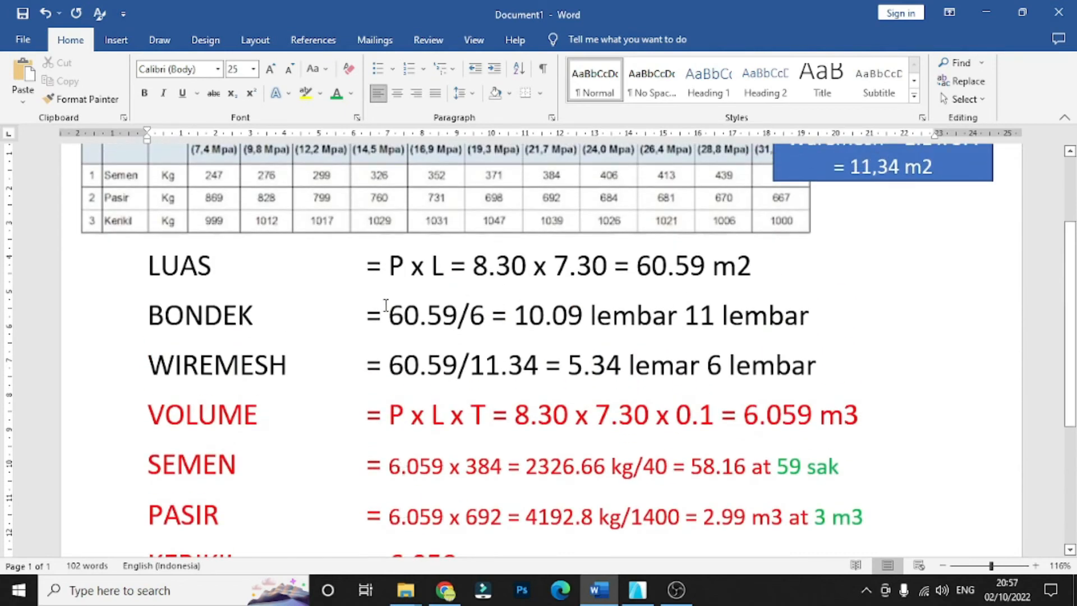
scroll(505, 258, "up", 2)
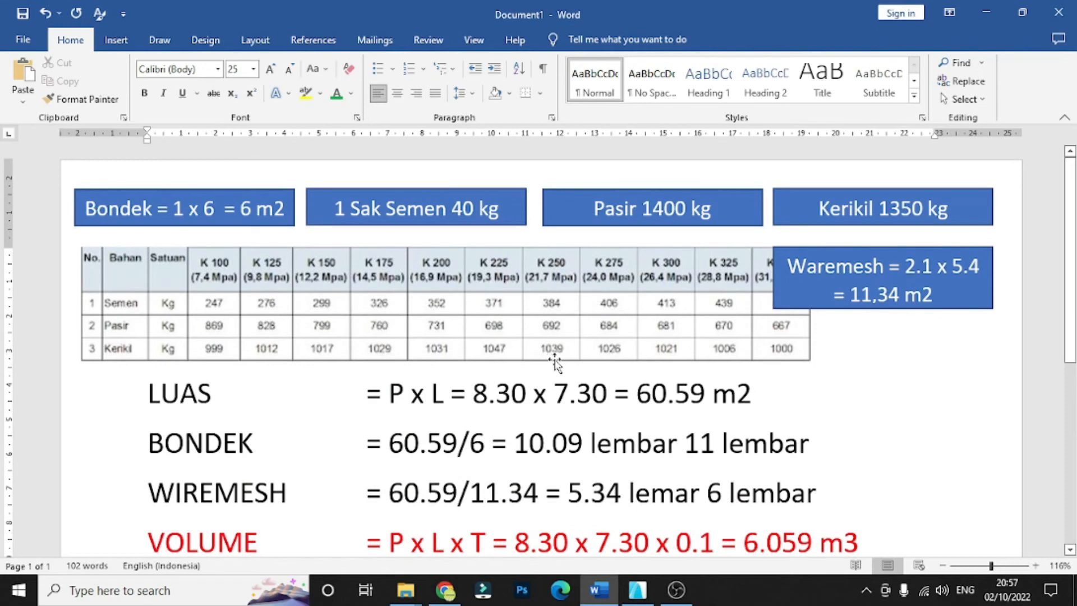
scroll(555, 365, "down", 4)
scroll(559, 368, "down", 1)
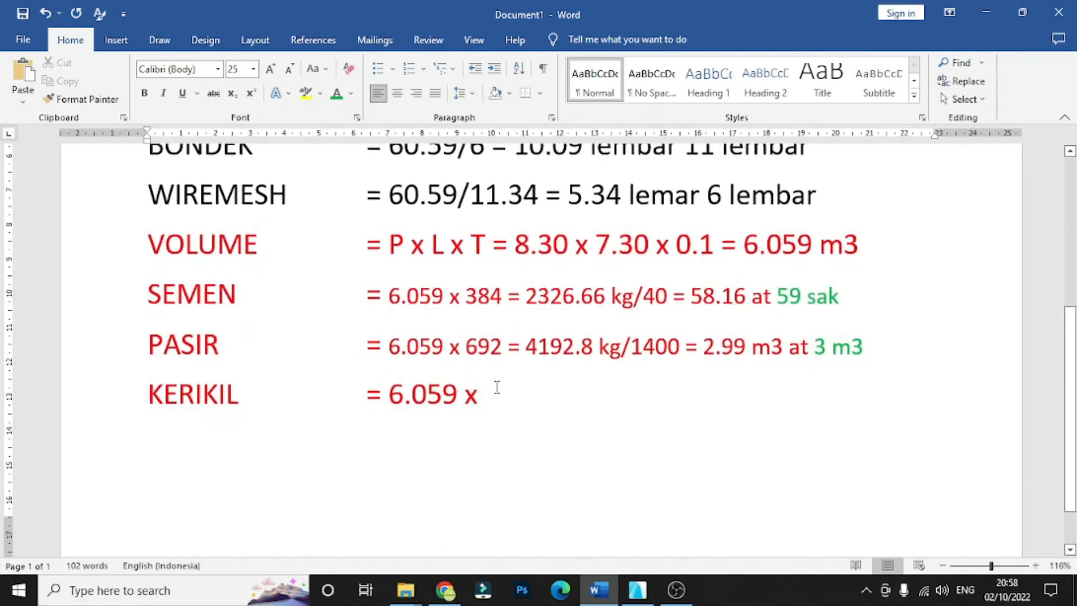
type("1039 ")
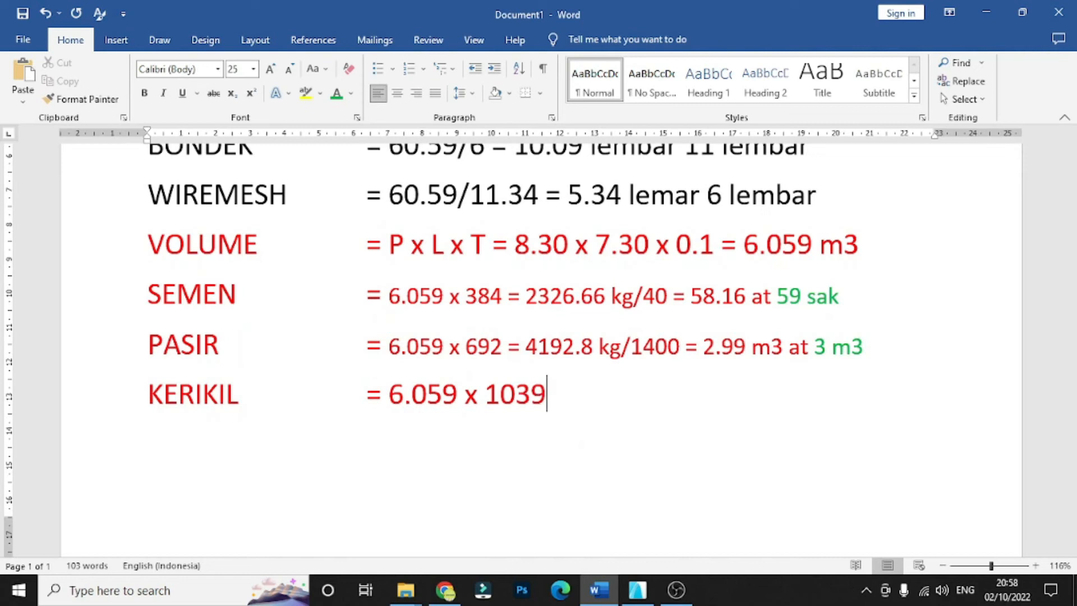
type("=")
- Enter "= 6295.3 kg" as the gravel weight result in the KERIKIL row
type("6295")
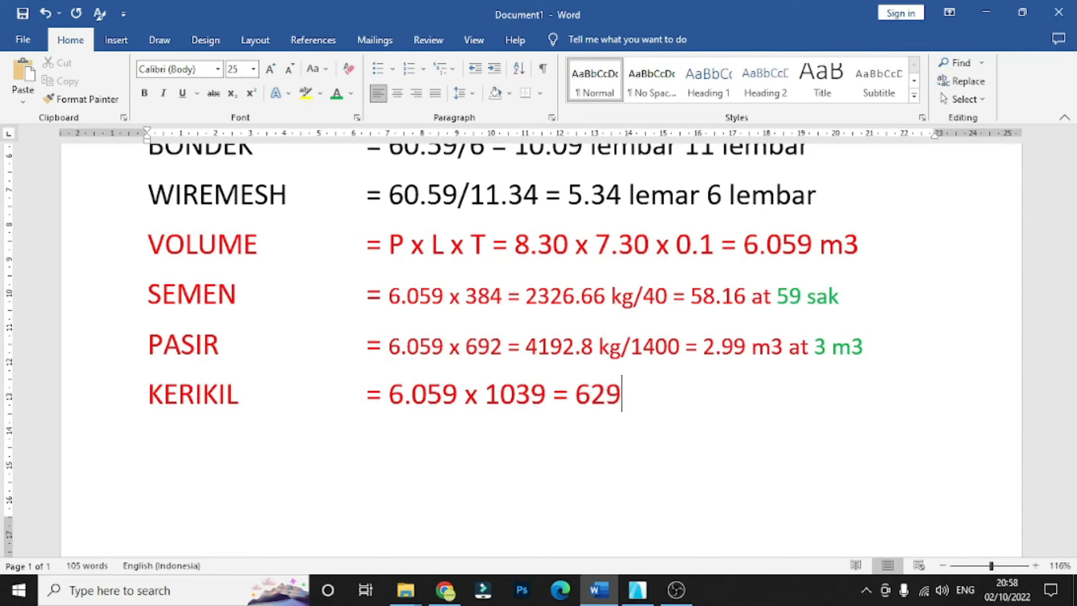
type(".3 kg")
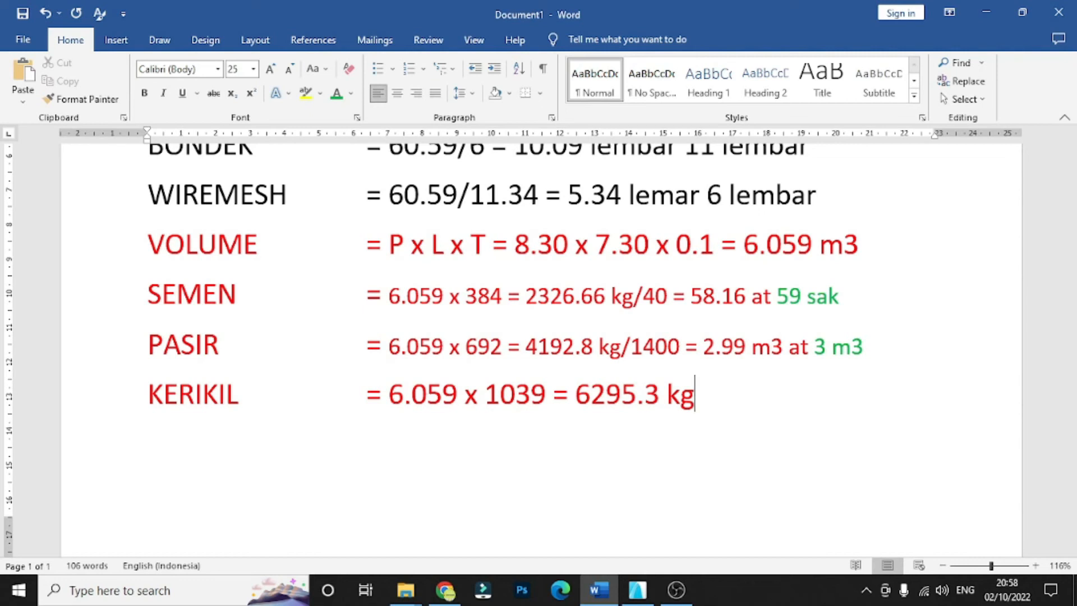
- Look up the gravel weight per cubic metre in the Kerikil reference box and append "/1350" to the KERIKIL row
type("/")
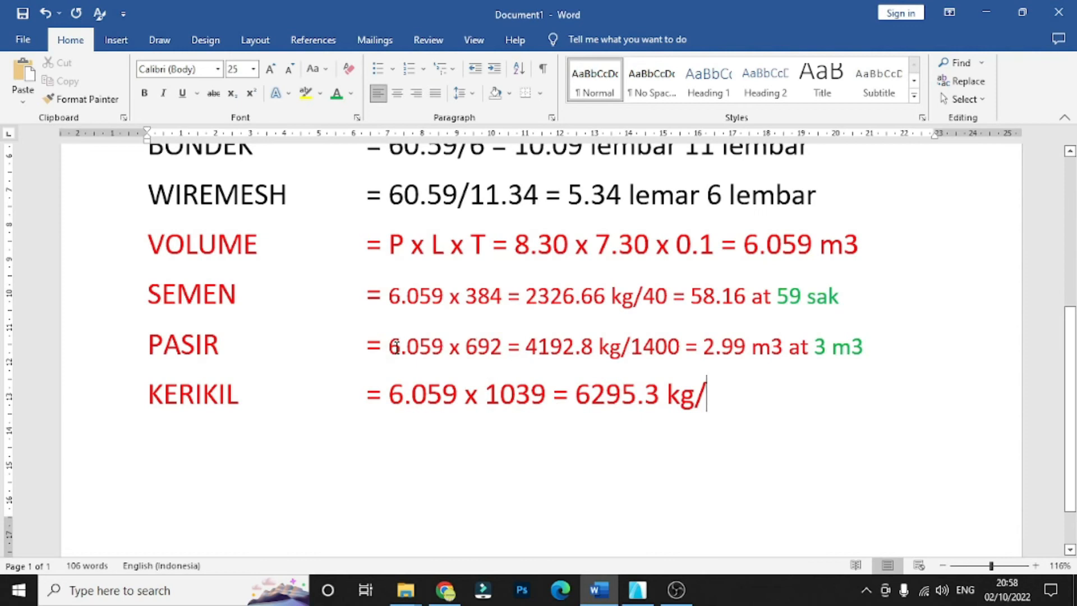
scroll(696, 412, "up", 5)
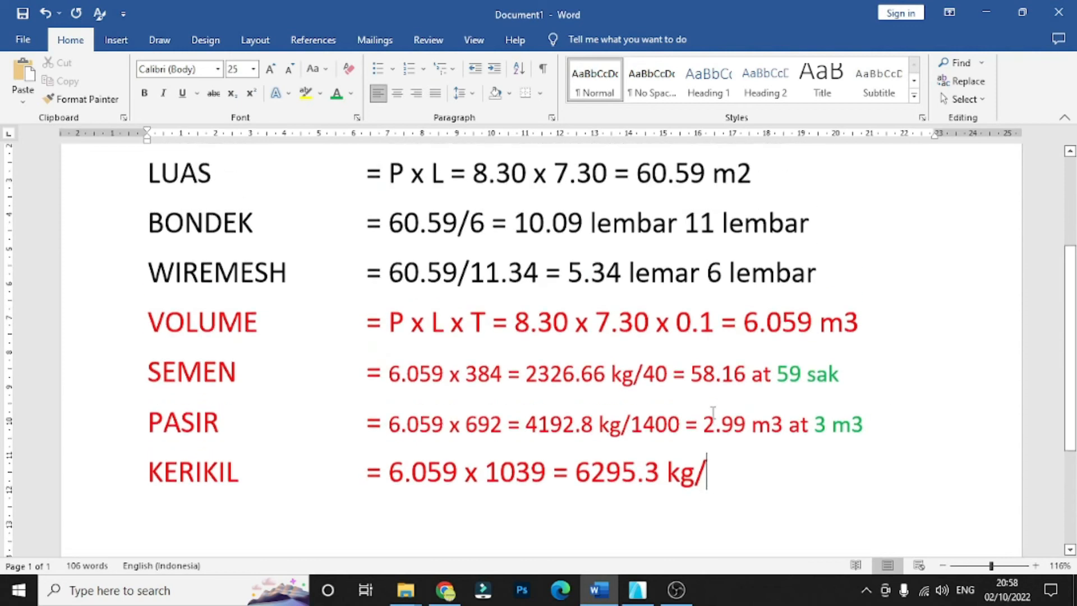
scroll(717, 417, "up", 2)
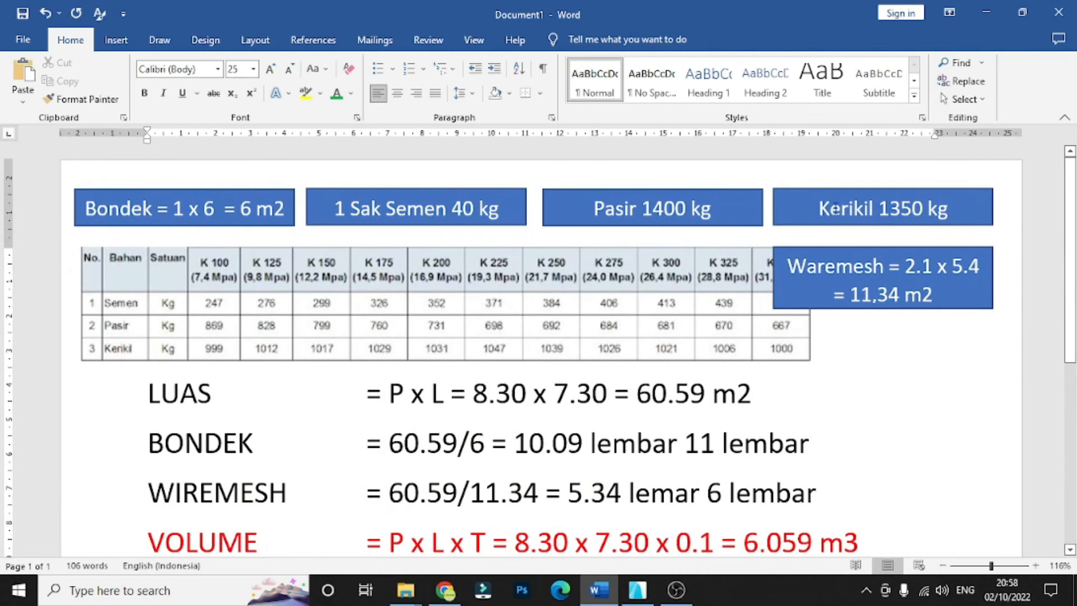
left_click_drag(819, 209, 960, 211)
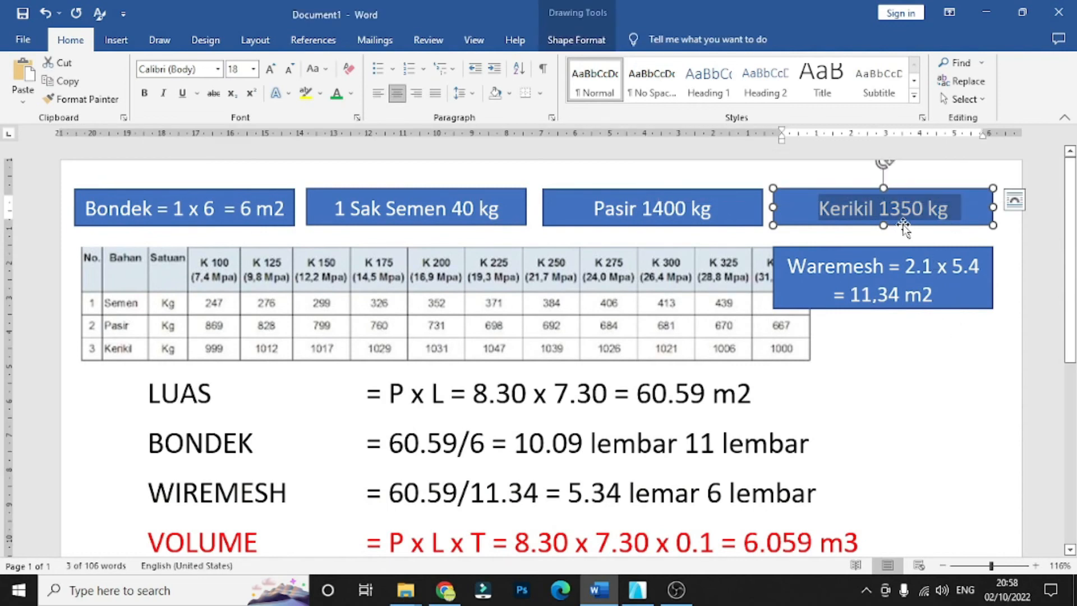
left_click(883, 208)
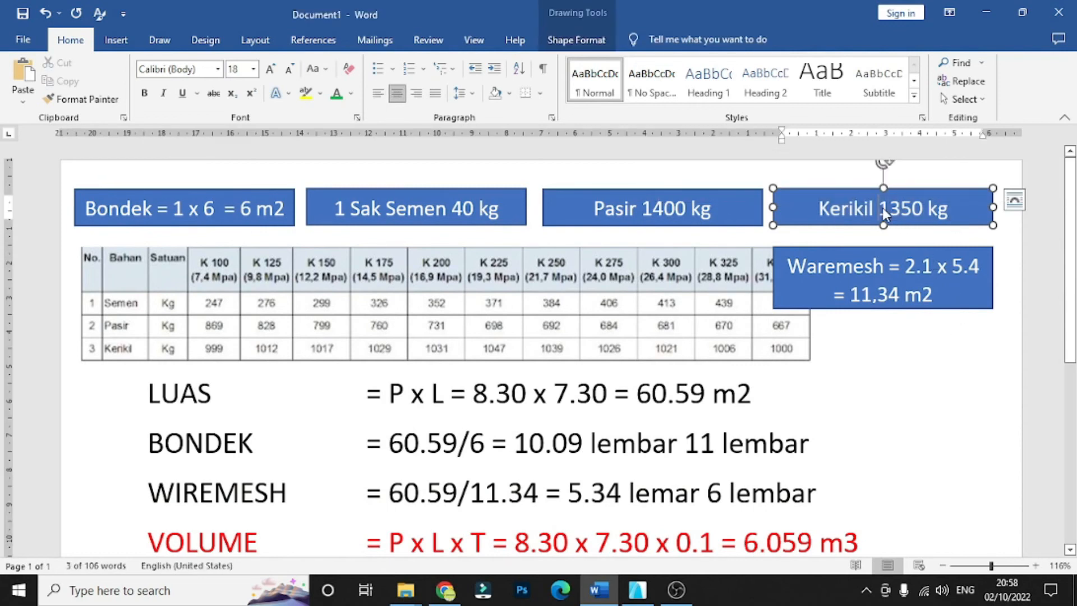
scroll(804, 489, "down", 3)
left_click(721, 525)
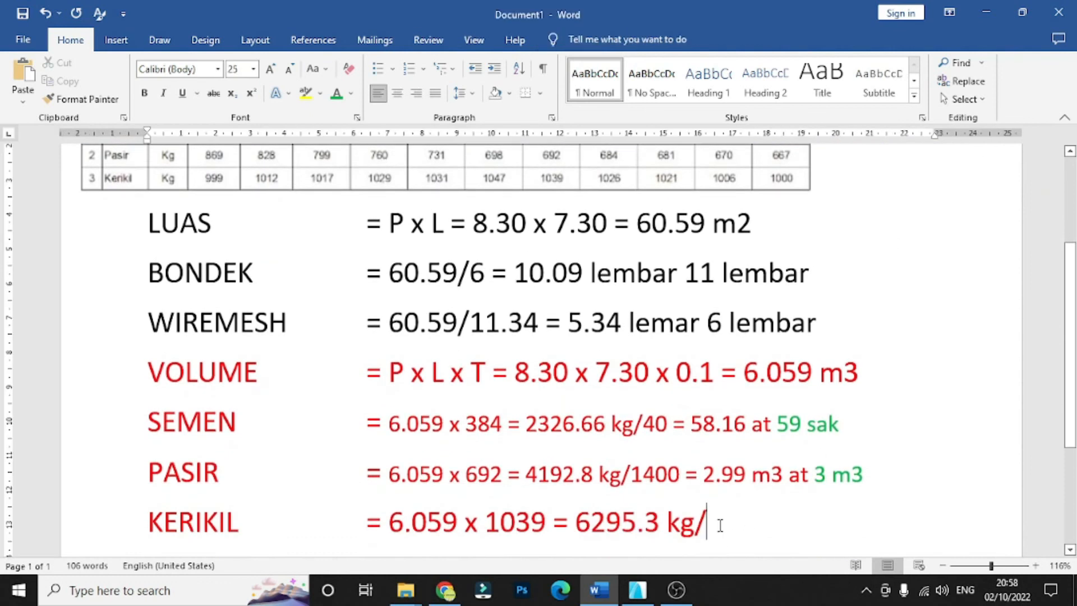
type("1350")
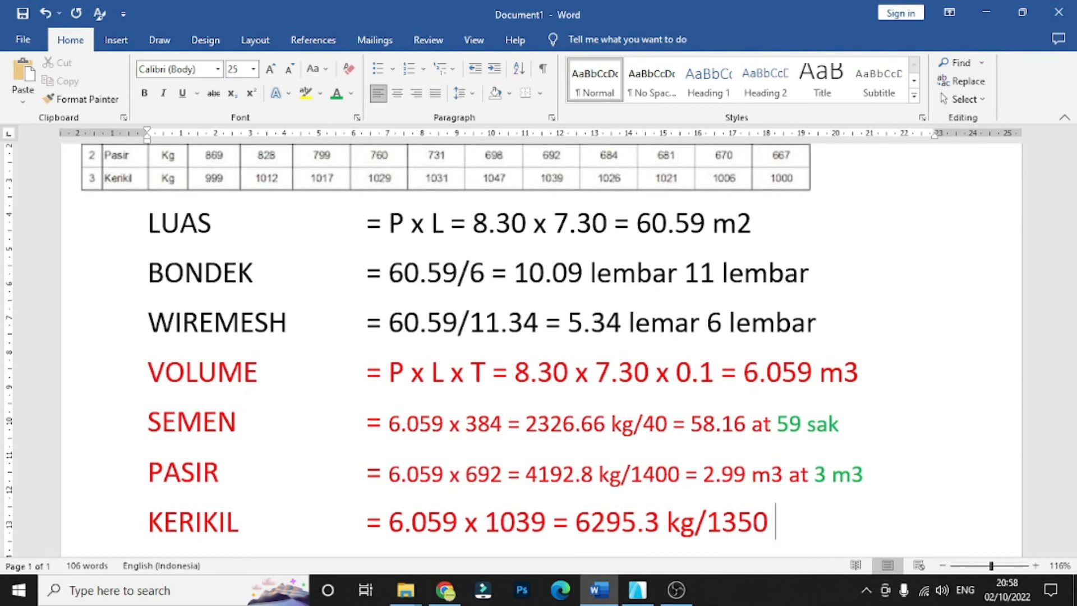
type("= 4.66")
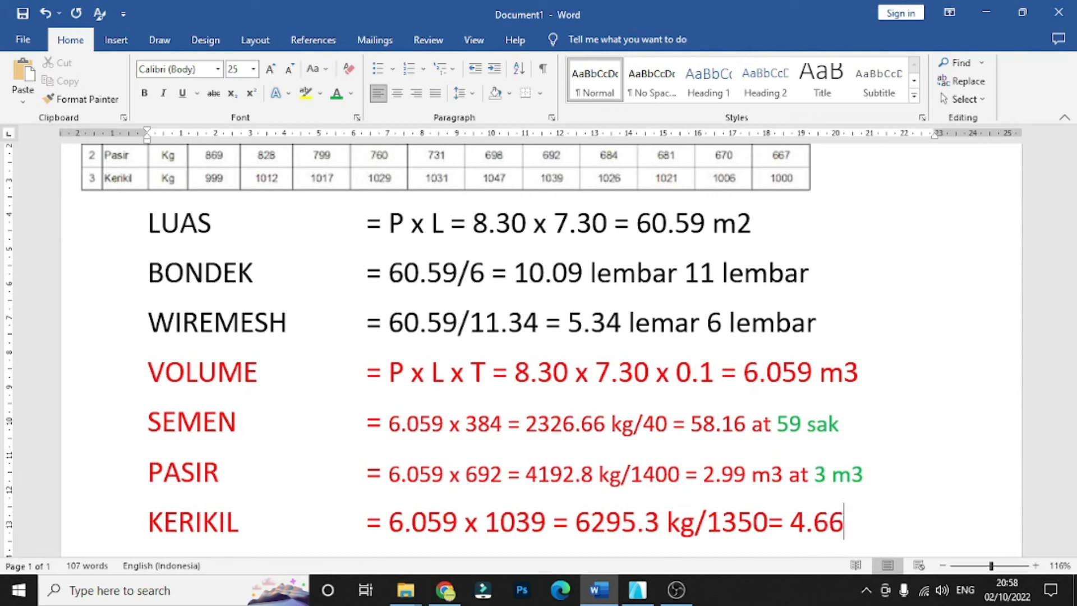
type(" m3")
- Set the font size of the KERIKIL row's calculation after the equals sign to 20
scroll(840, 494, "down", 1)
left_click_drag(894, 482, 389, 484)
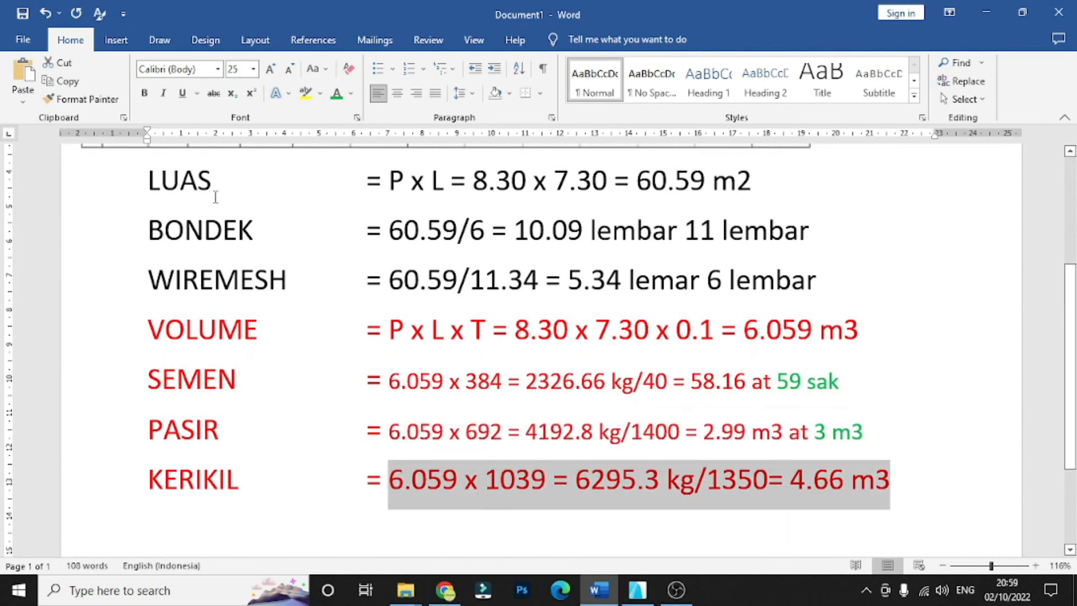
left_click_drag(245, 70, 228, 70)
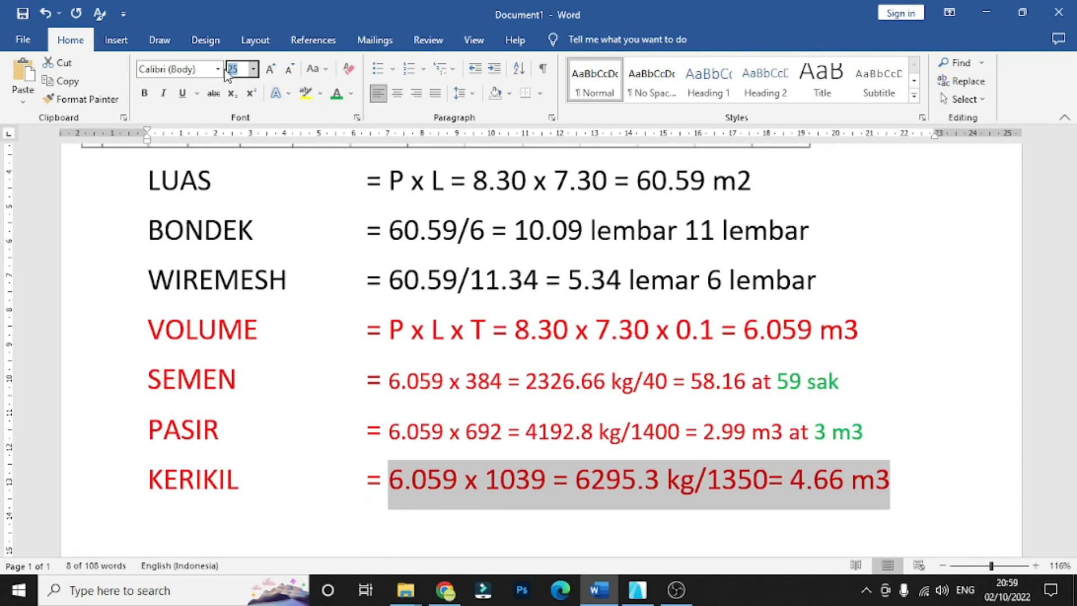
type("3")
key("ctrl+z")
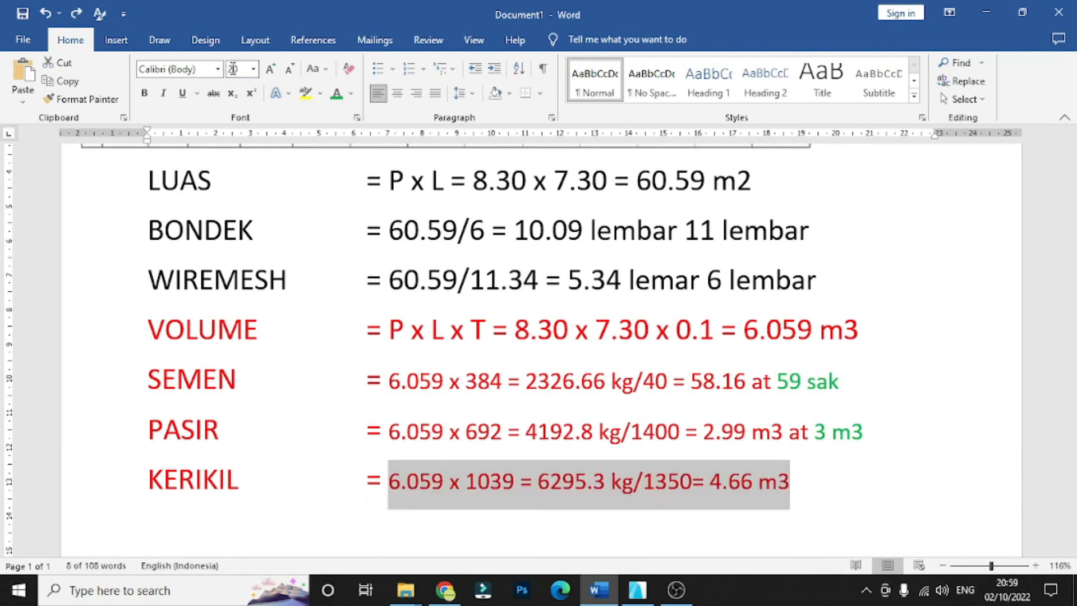
- Color the final gravel volume "4.66 m3" in the KERIKIL row green
left_click(840, 484)
left_click_drag(810, 481, 710, 481)
left_click(336, 93)
left_click(866, 507)
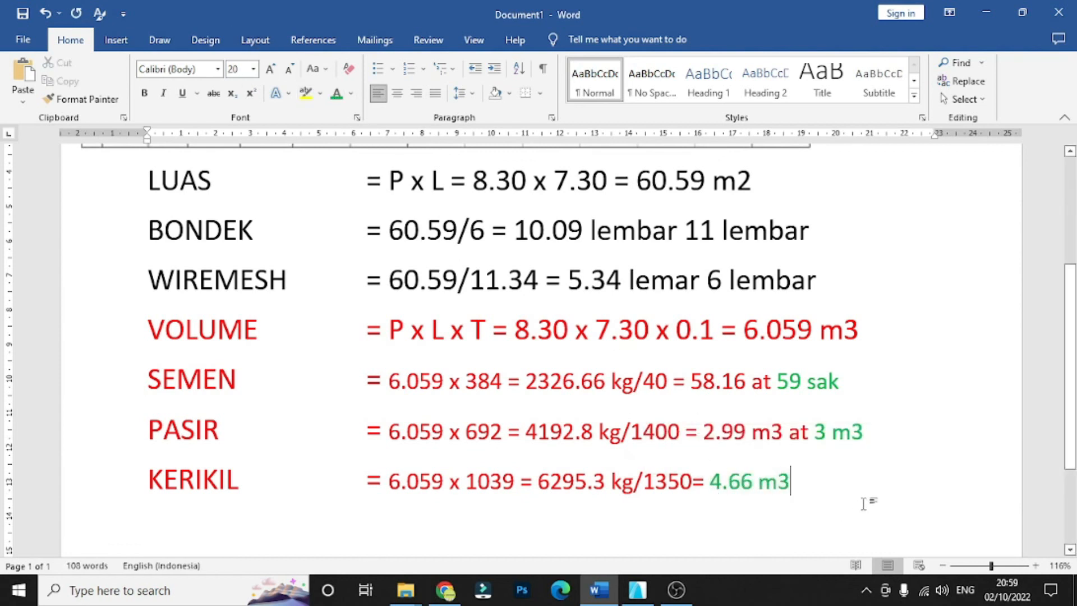
- Color the rounded sheet counts green: "11 lembar" in the BONDEK row and "6 lembar" in the WIREMESH row
scroll(624, 306, "up", 2)
scroll(625, 306, "down", 1)
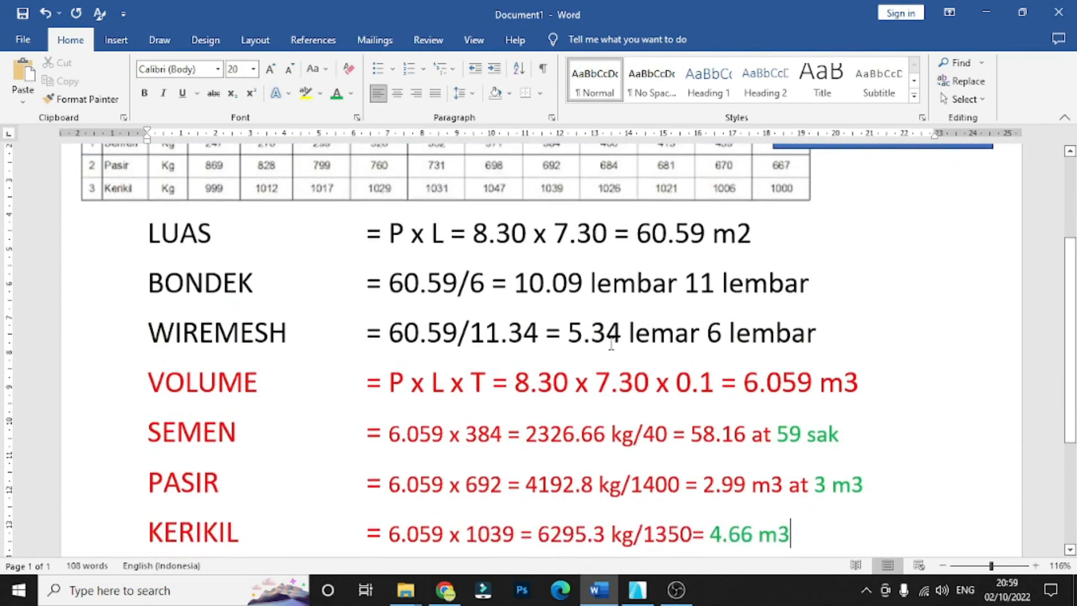
left_click(943, 566)
left_click(943, 566)
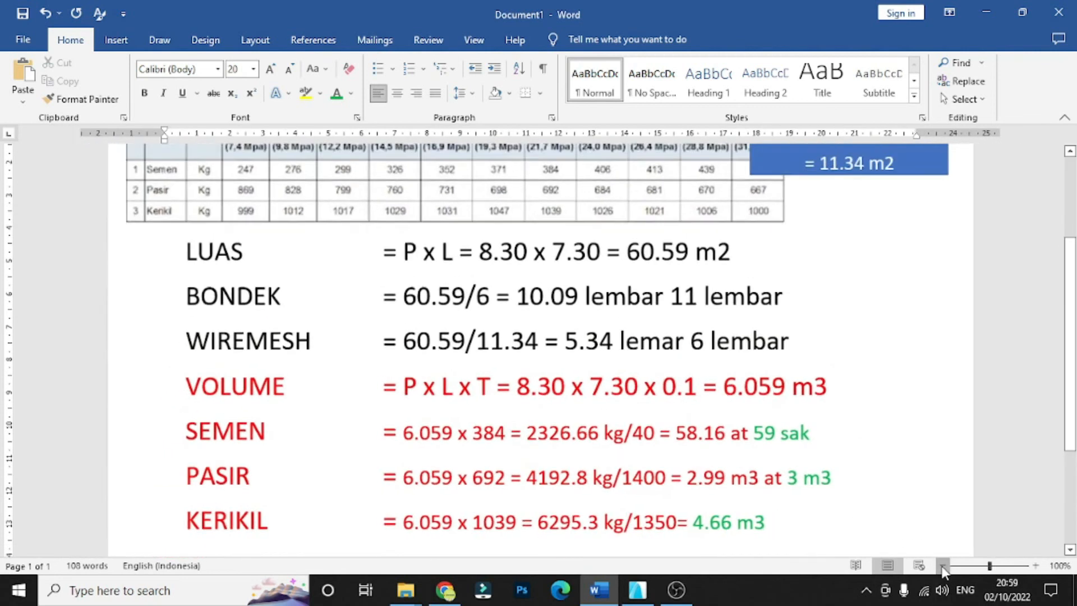
left_click(943, 566)
scroll(644, 505, "down", 1)
scroll(573, 470, "up", 1)
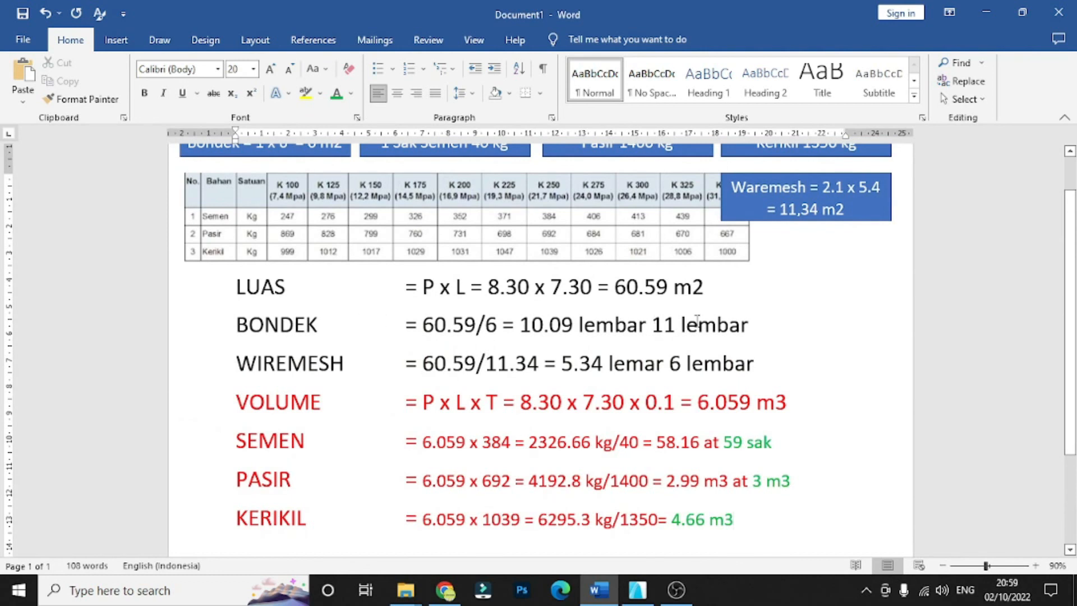
left_click_drag(652, 324, 753, 325)
left_click(336, 93)
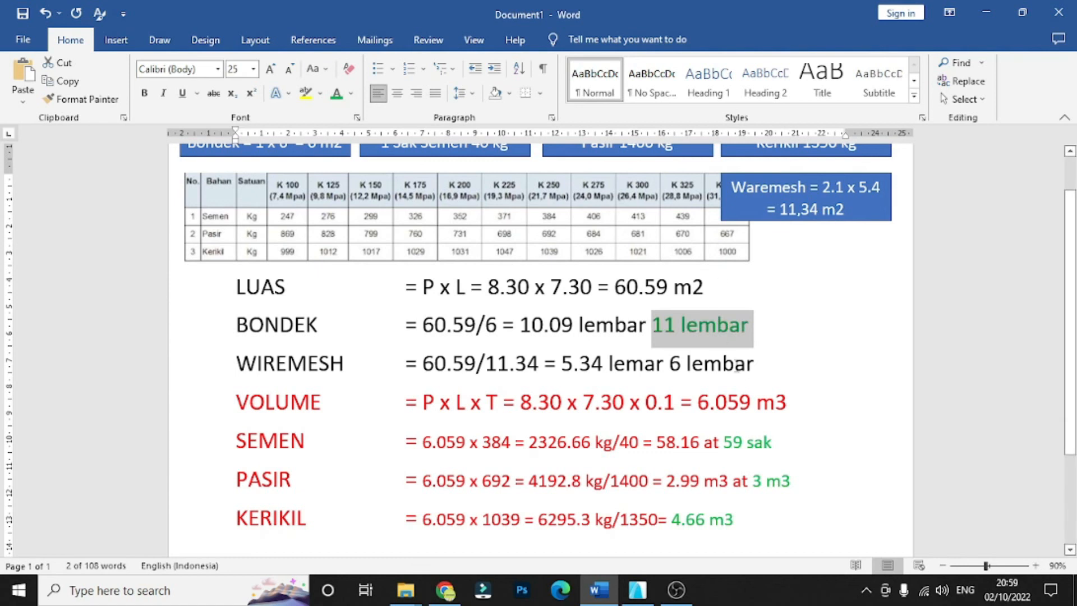
left_click_drag(765, 364, 669, 363)
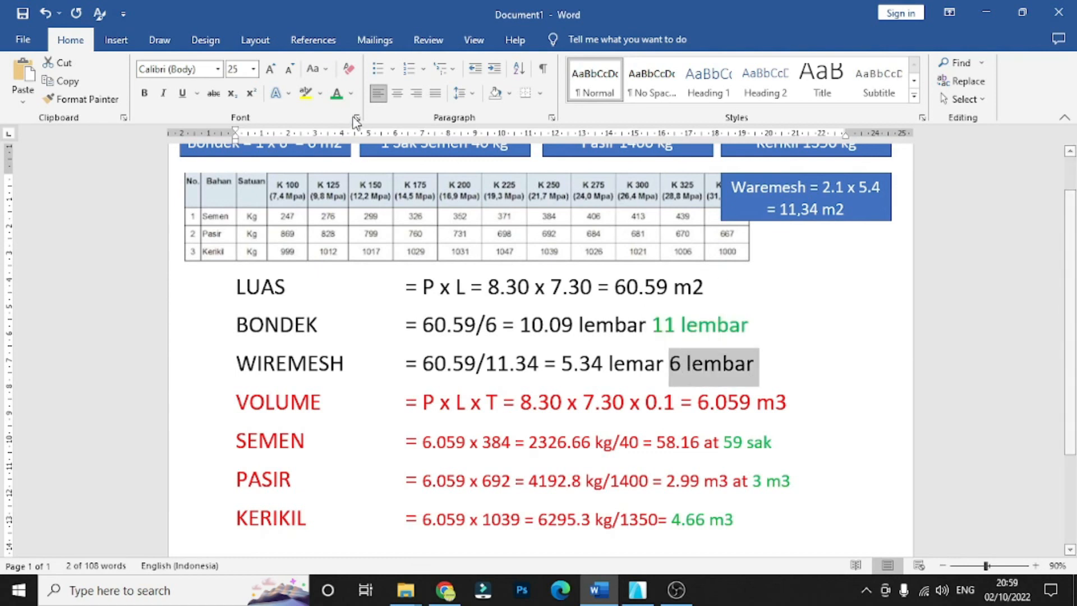
left_click(338, 94)
left_click(799, 359)
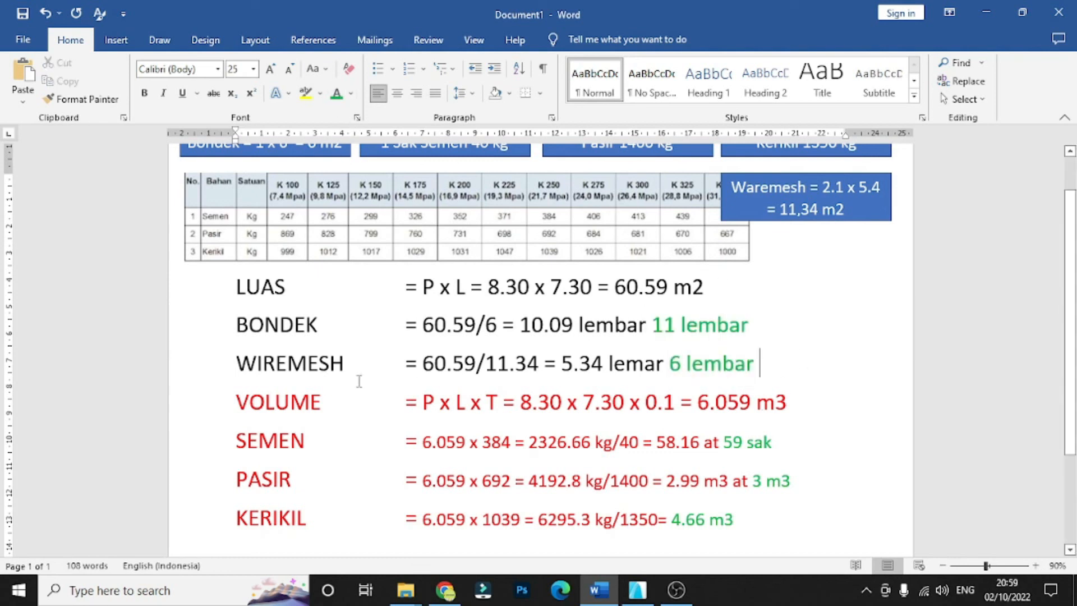
left_click_drag(802, 403, 702, 403)
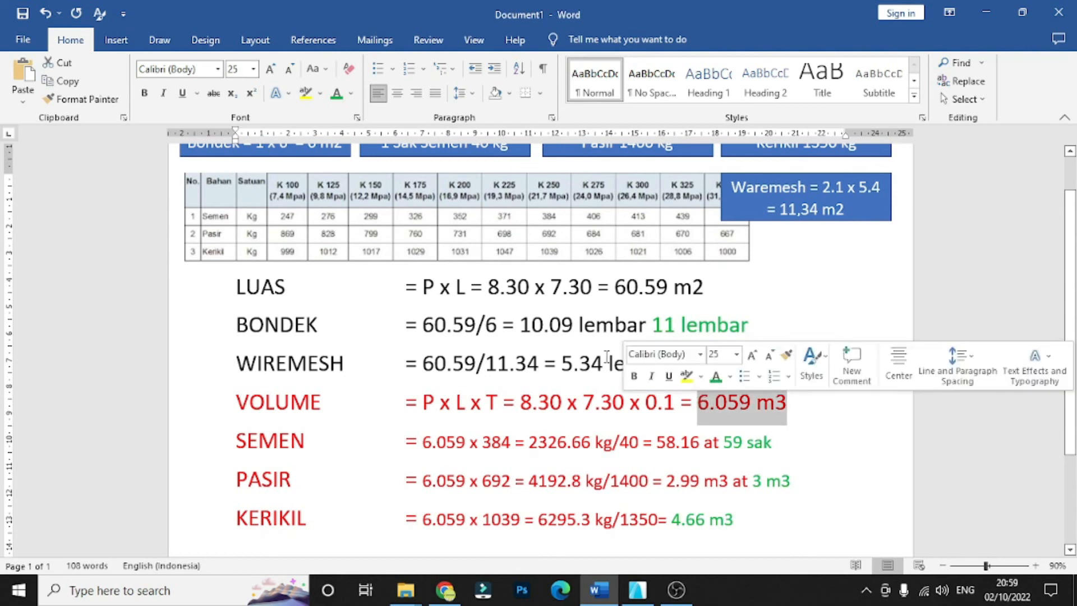
left_click(759, 459)
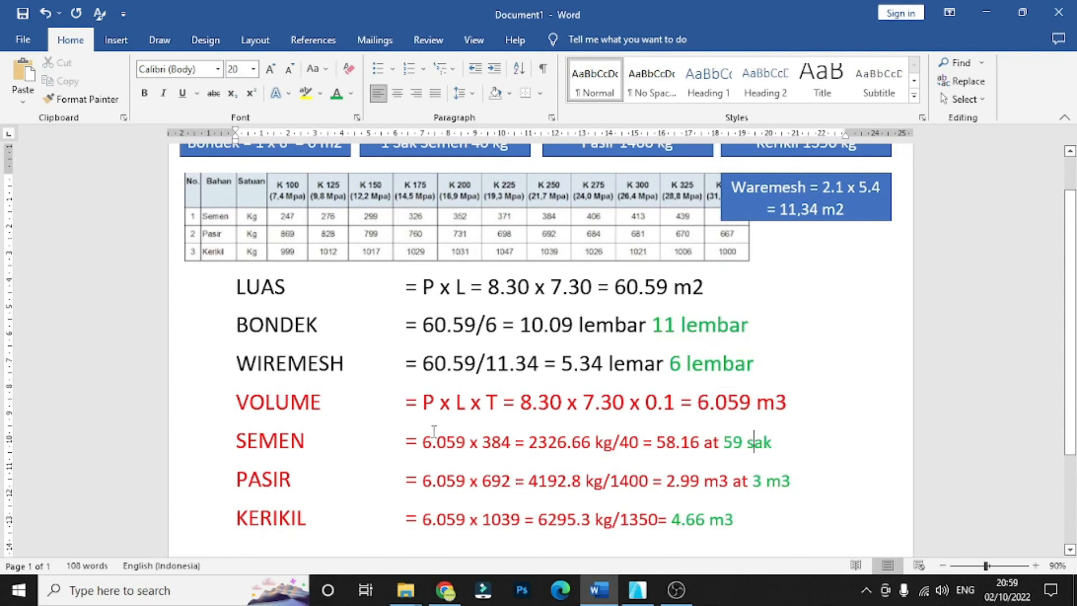
scroll(755, 441, "down", 1)
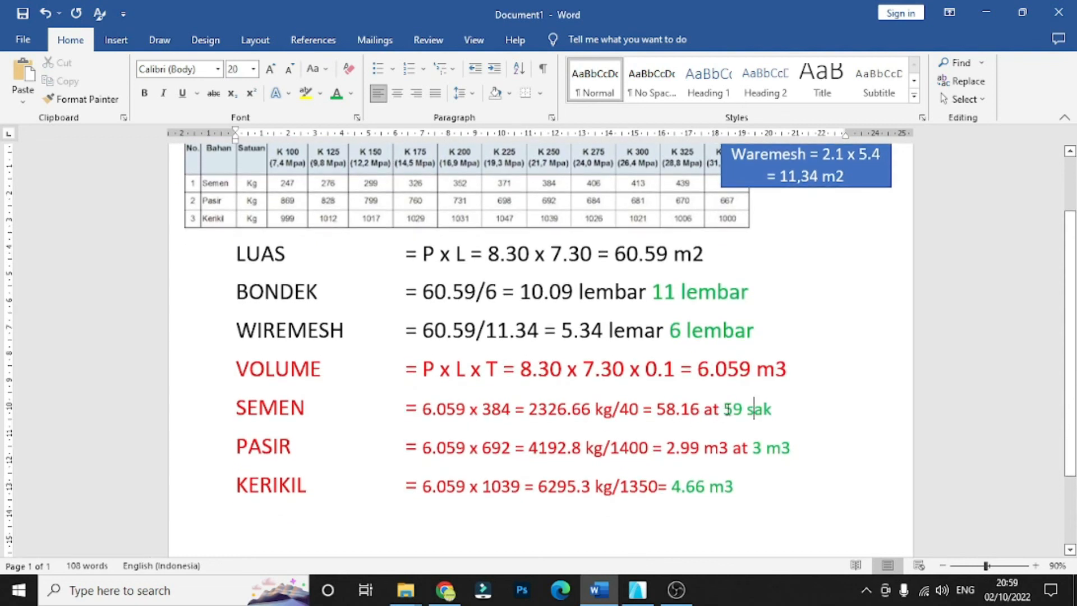